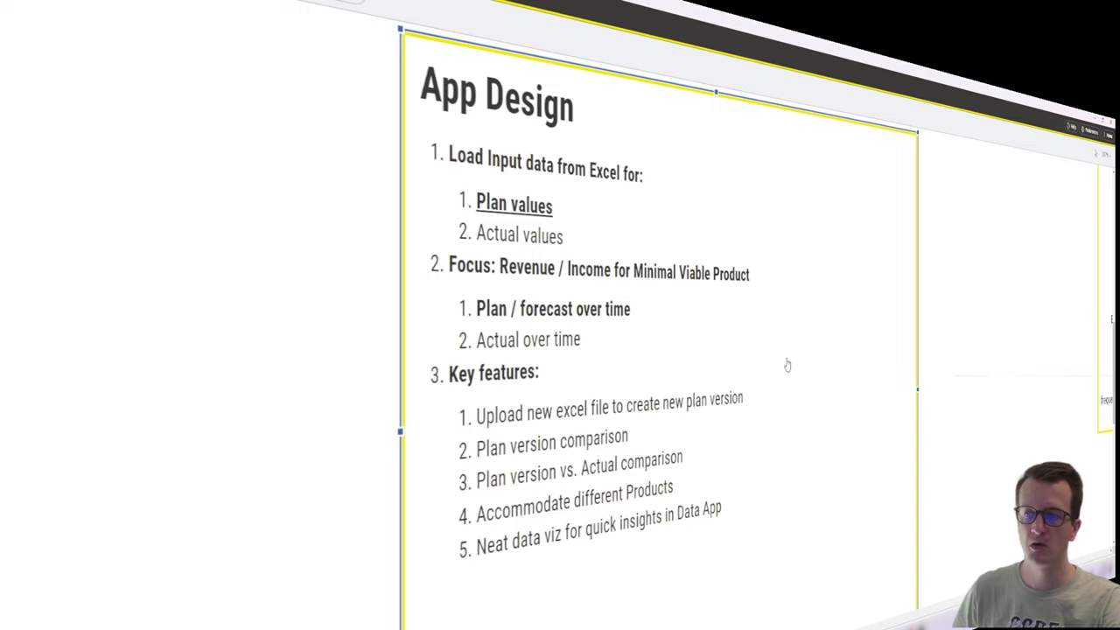
Deselect the App Design text box, zoom out and show the node output panel.
left_click(960, 346)
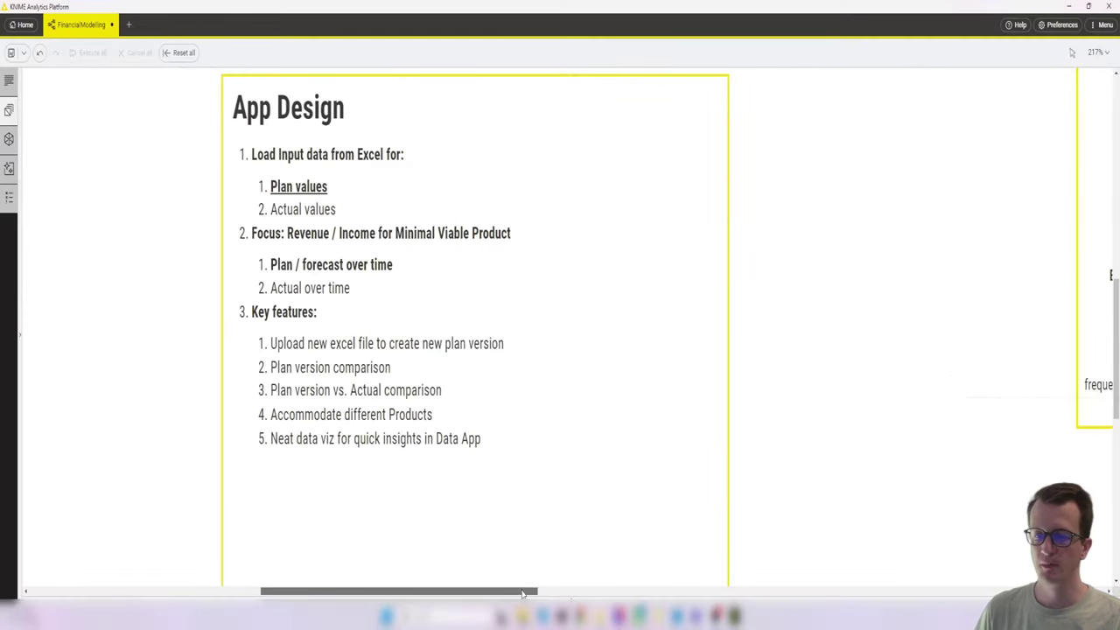
left_click_drag(522, 593, 759, 595)
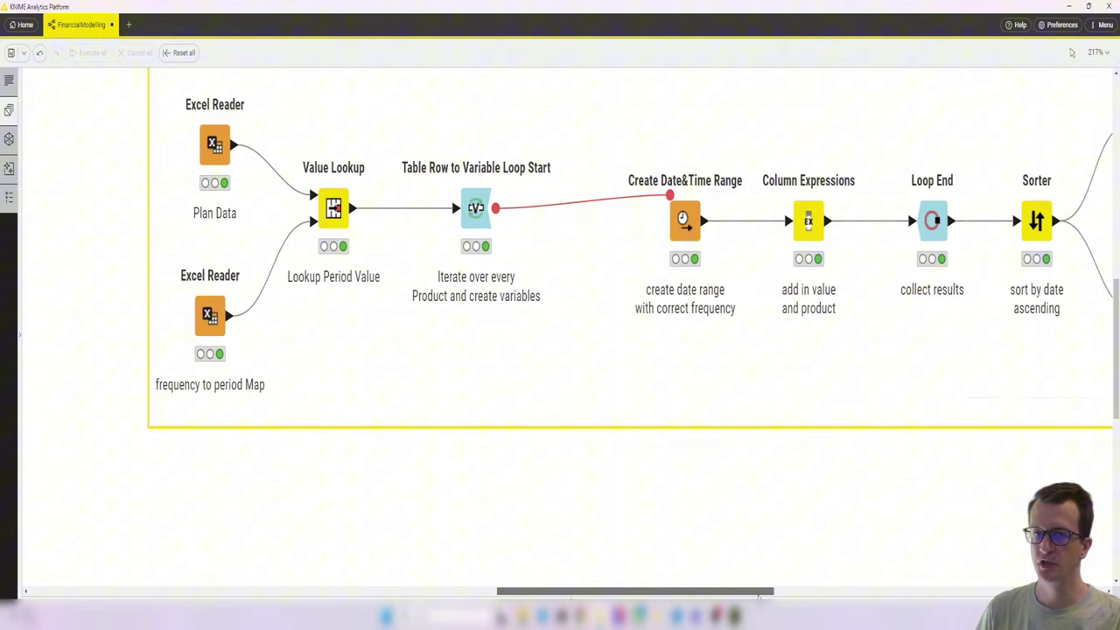
scroll(881, 433, "down", 5)
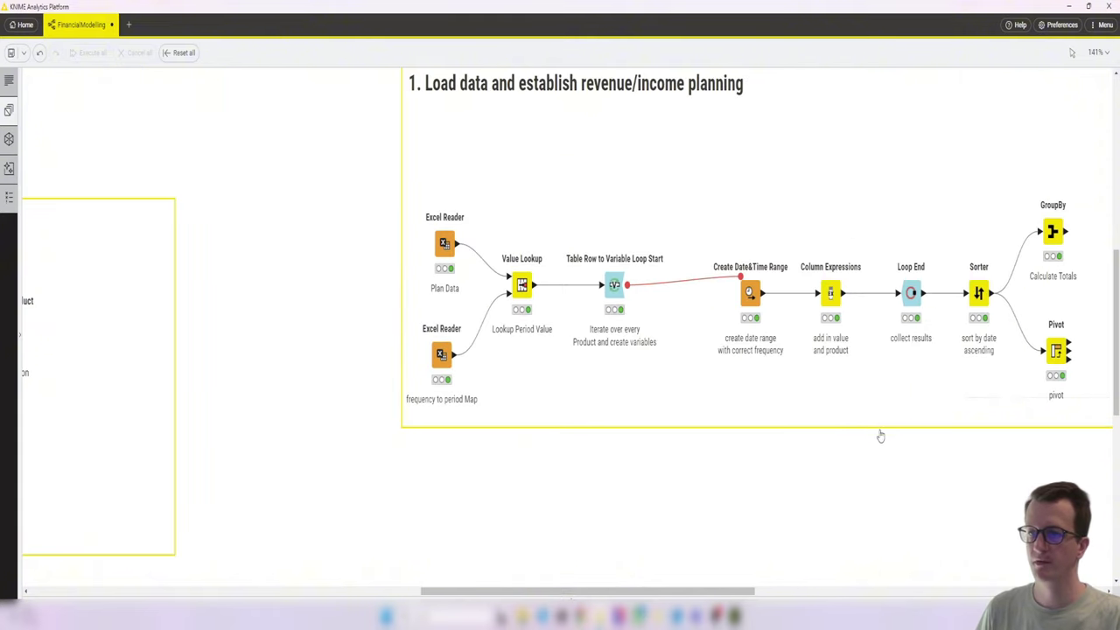
scroll(773, 532, "right", 3)
scroll(773, 533, "up", 2)
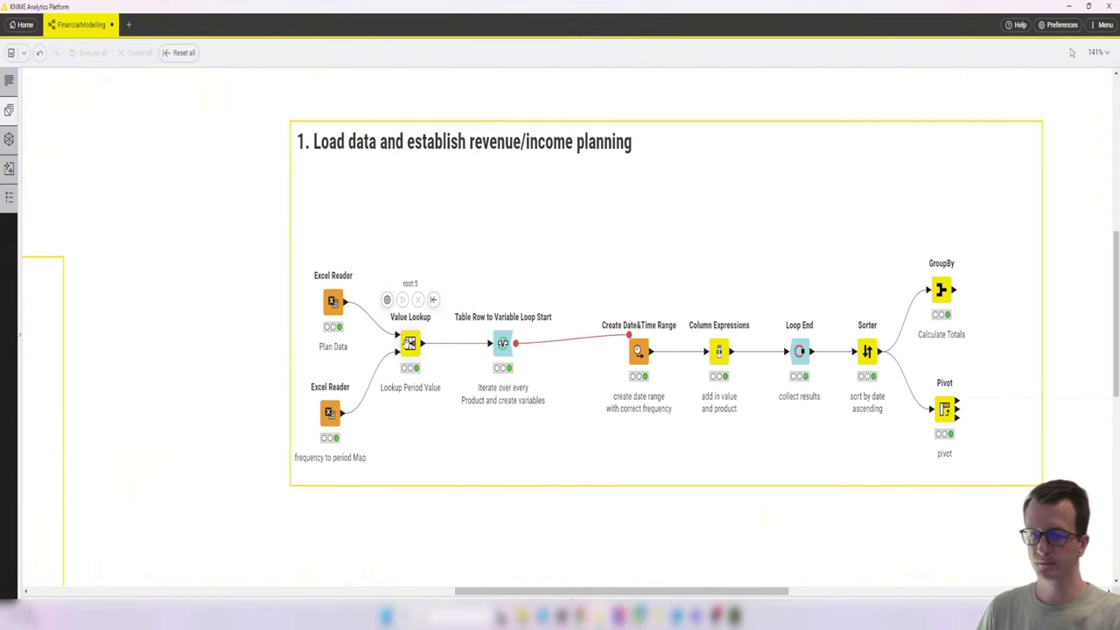
left_click(570, 597)
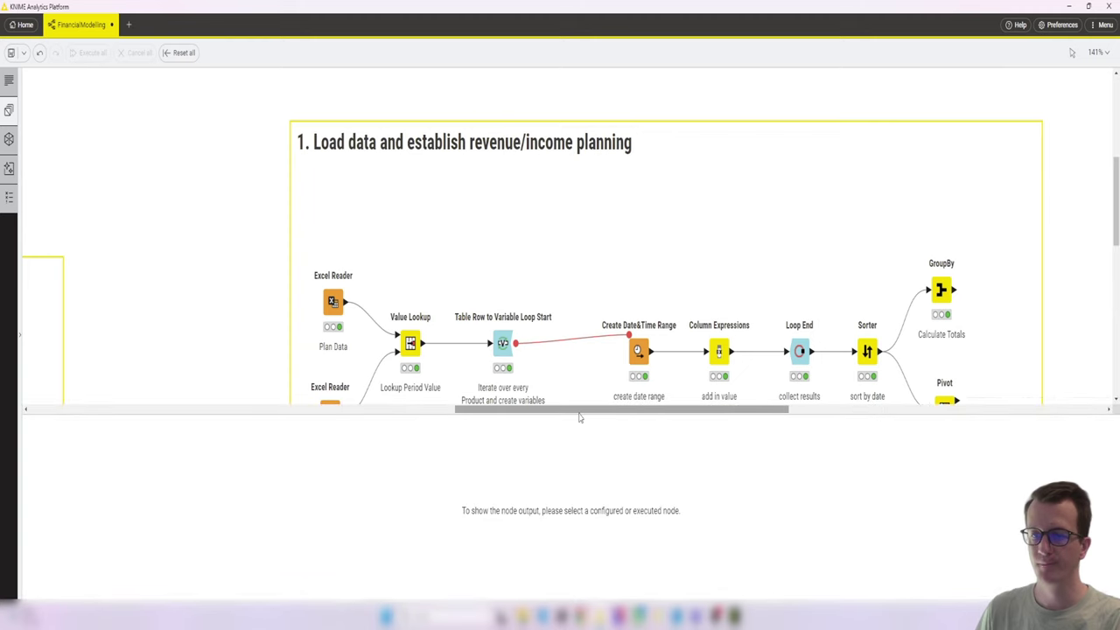
scroll(456, 298, "down", 2)
Inspect outputs from Plan Data and the period map through the product and revenue date rows.
left_click(333, 182)
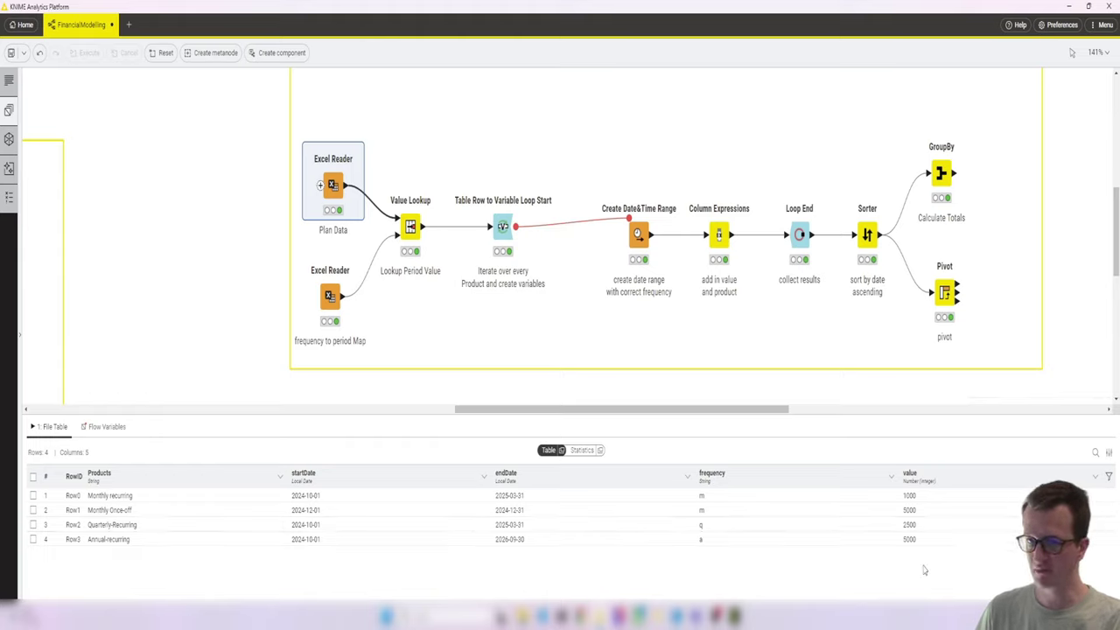
left_click(330, 297)
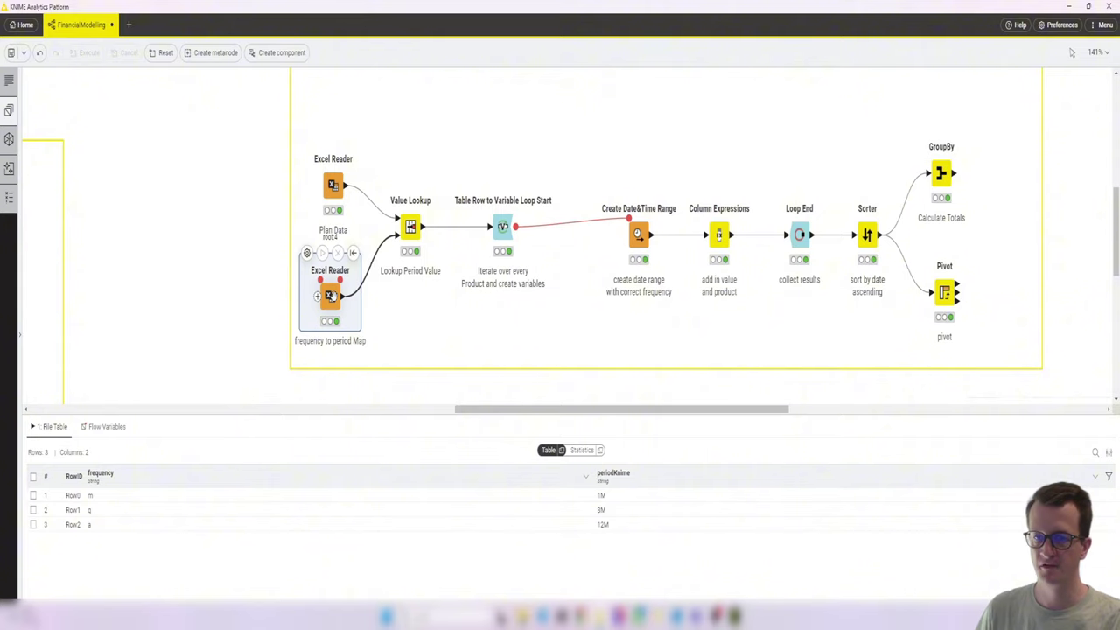
left_click(409, 226)
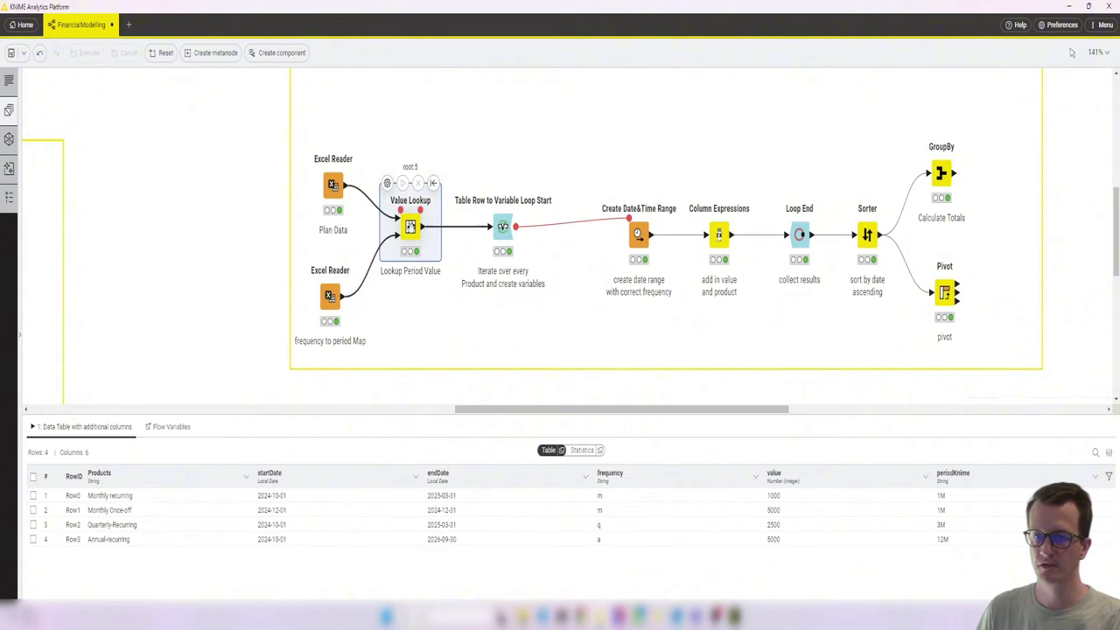
left_click(499, 227)
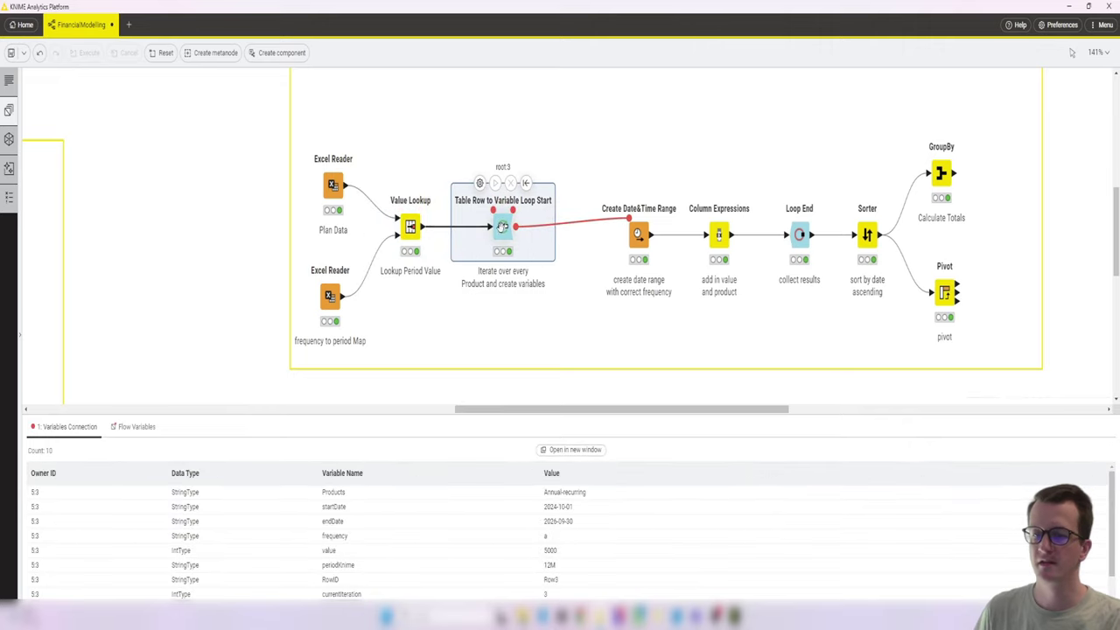
left_click(636, 235)
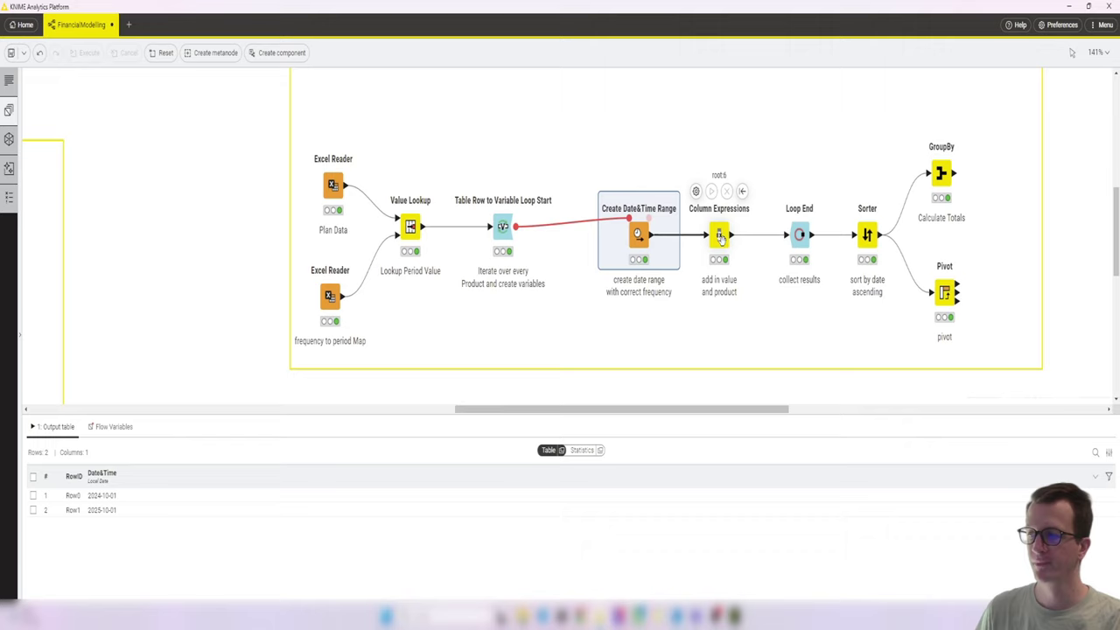
left_click(719, 235)
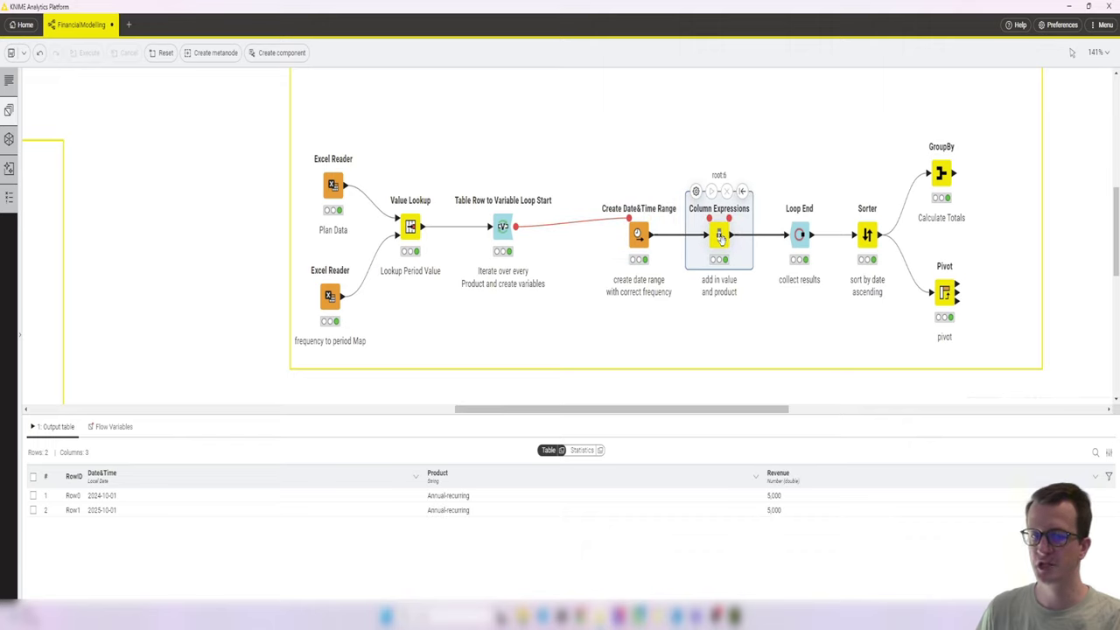
Review collected loop results, date-sorted rows, the product pivot and per-product revenue totals.
left_click(799, 235)
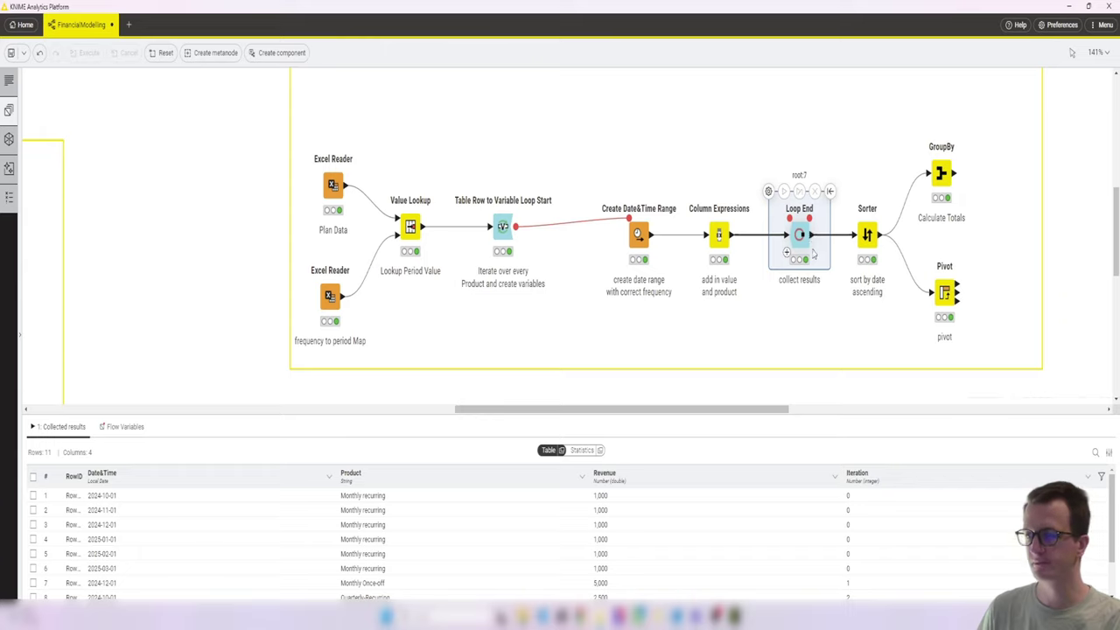
left_click(867, 234)
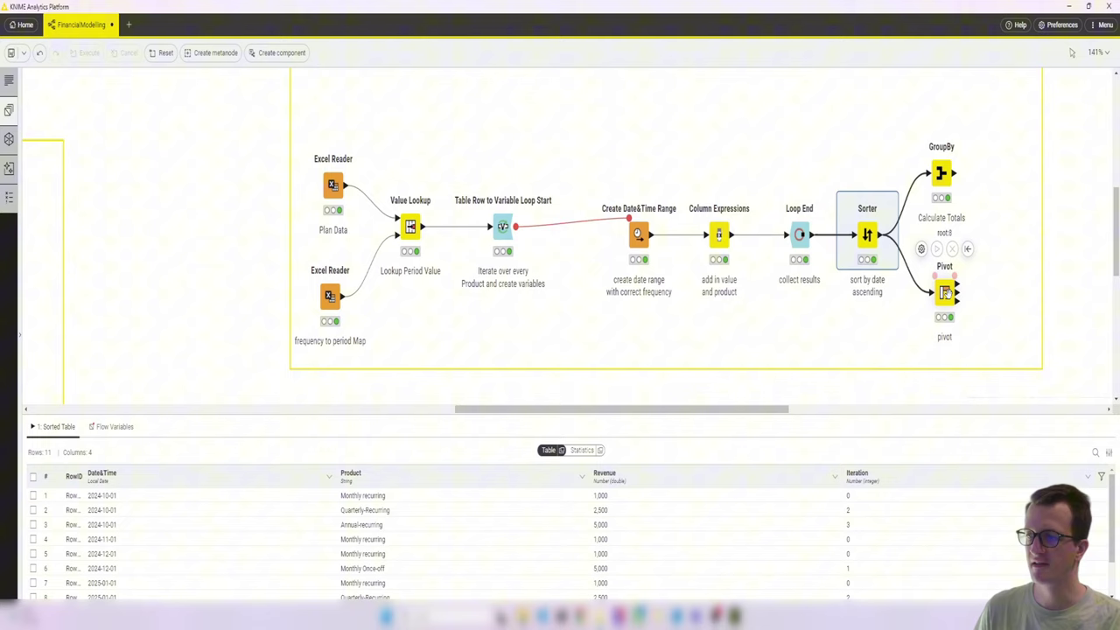
left_click(945, 294)
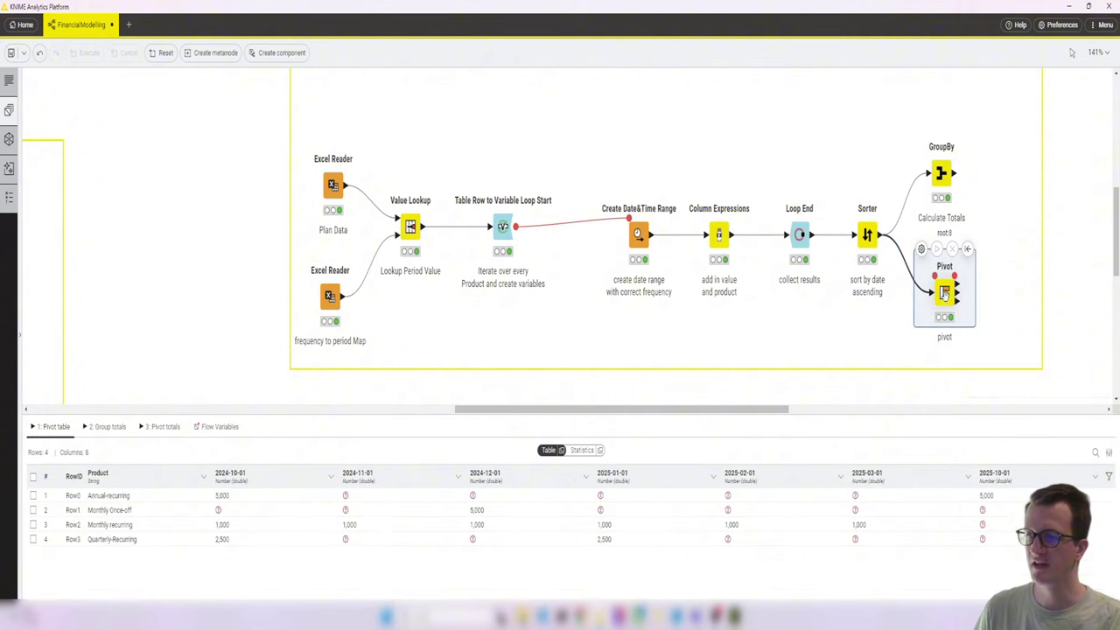
left_click(942, 173)
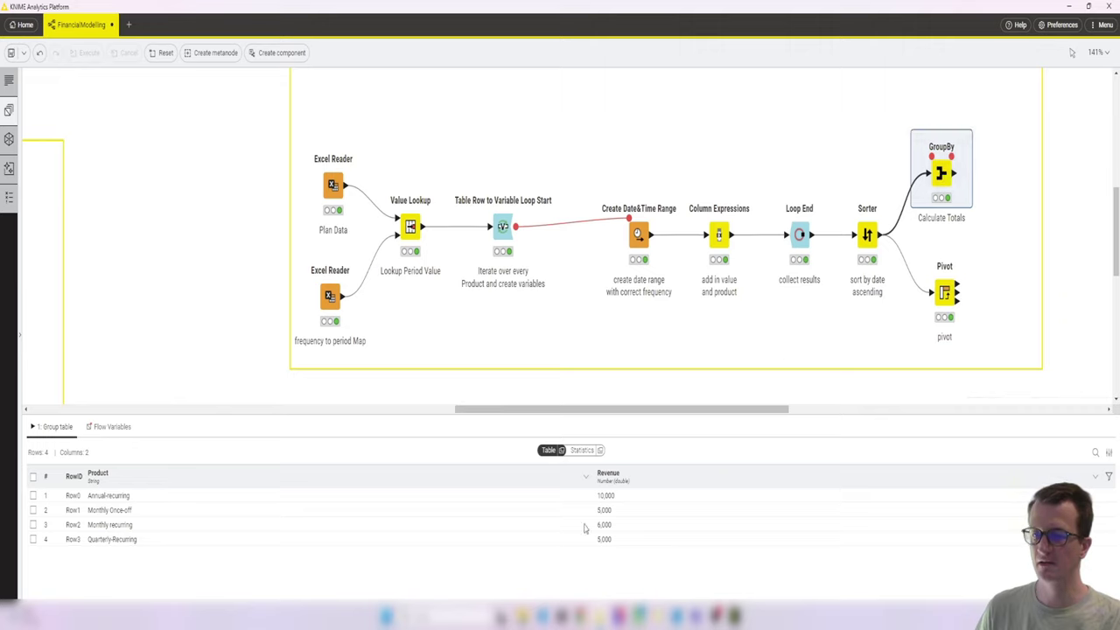
Open input.xlsx in Excel and check its Plan and frequencyMapping sheets.
mouse_move(524, 613)
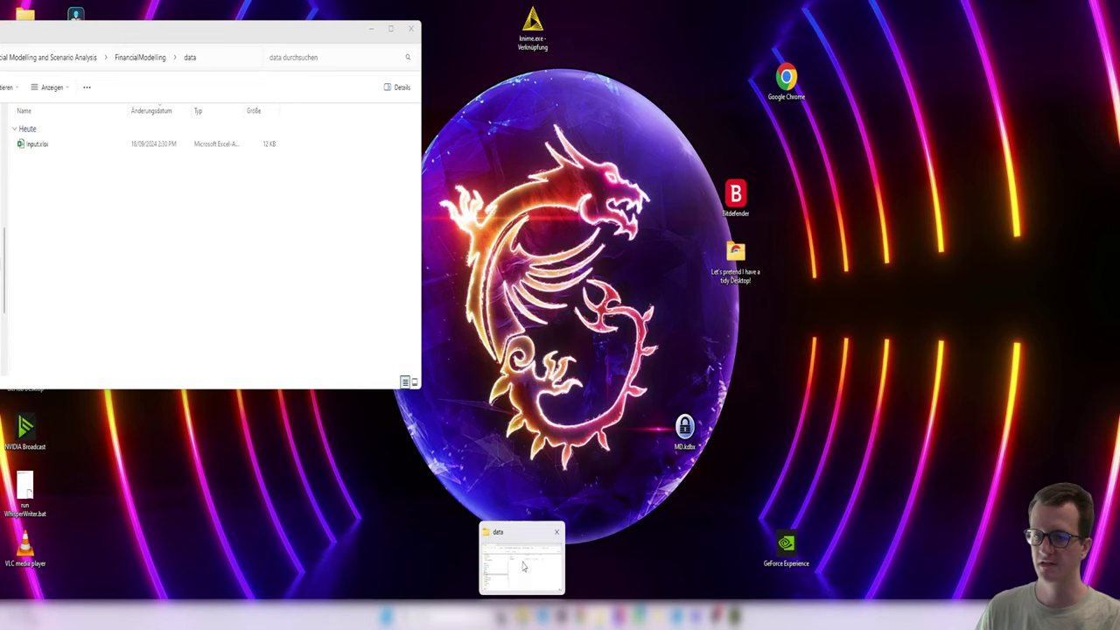
left_click(523, 567)
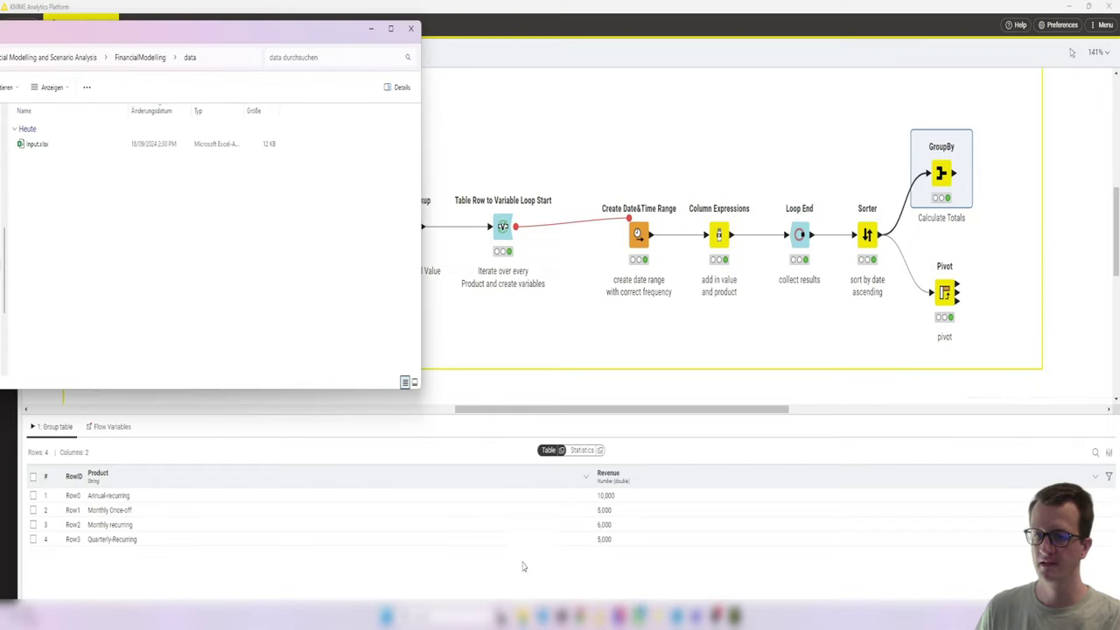
left_click(35, 144)
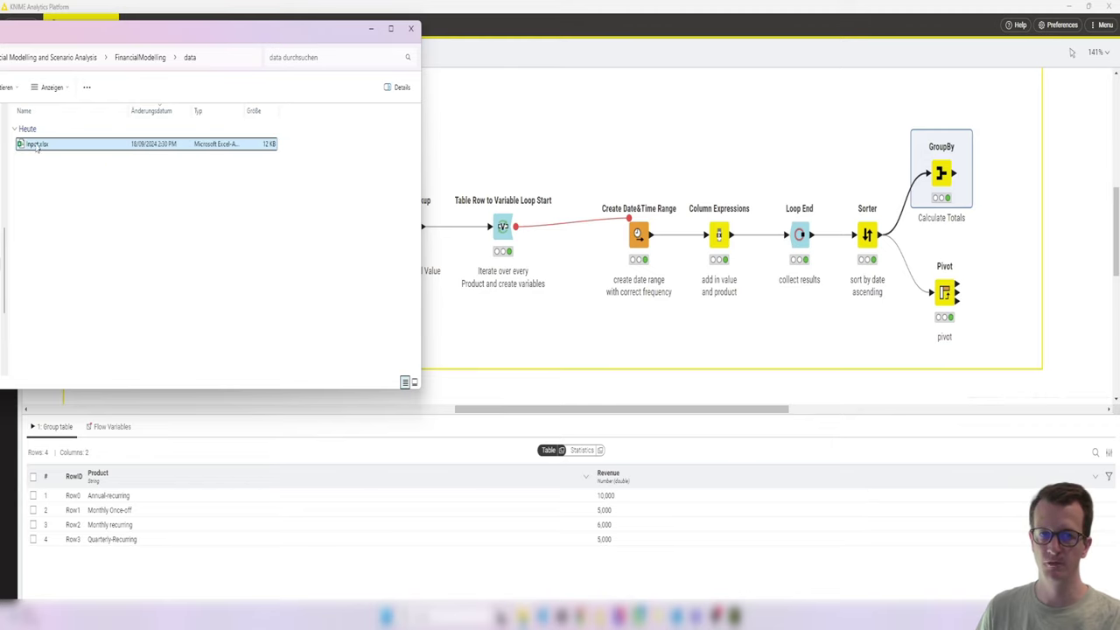
double_click(37, 145)
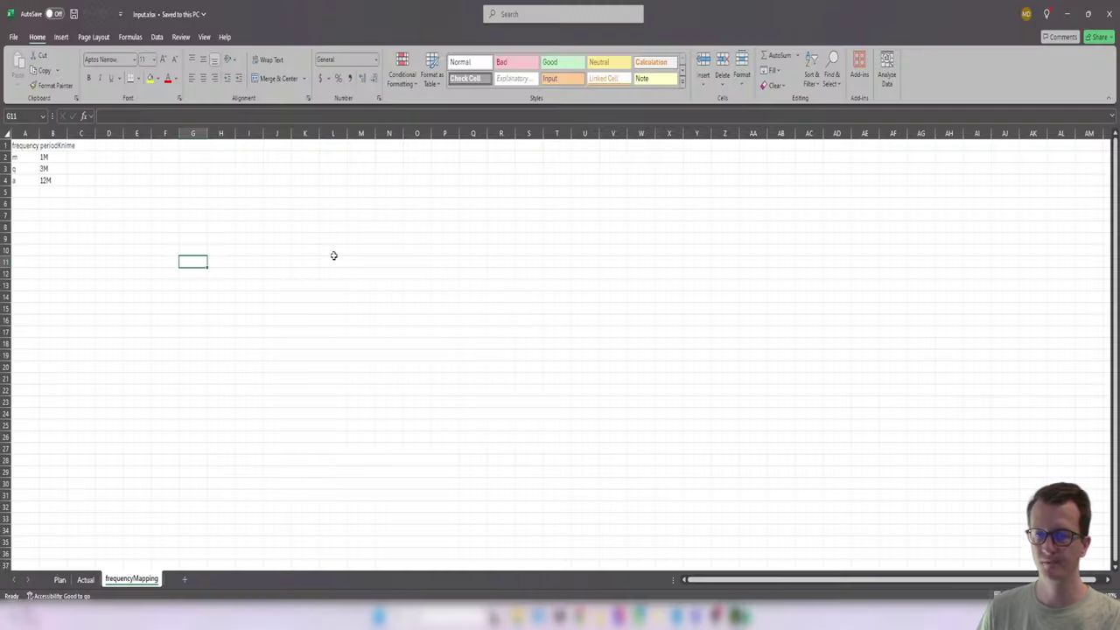
left_click(59, 579)
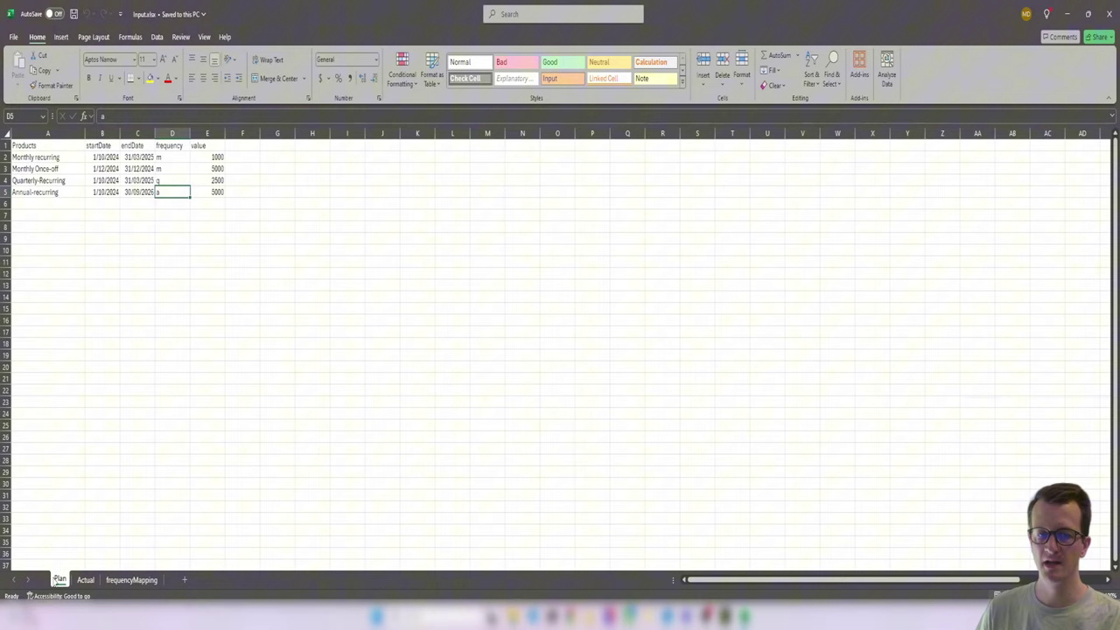
left_click(133, 581)
left_click(59, 580)
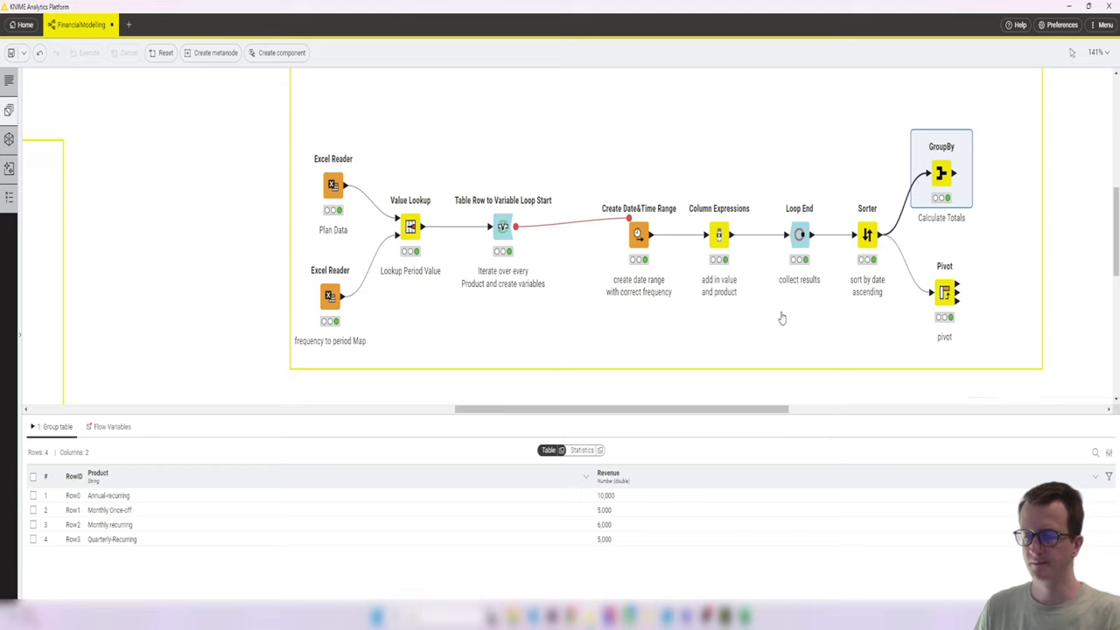
Add a yellow-bordered workflow annotation titled '### Upload Excel'.
scroll(779, 324, "down", 3)
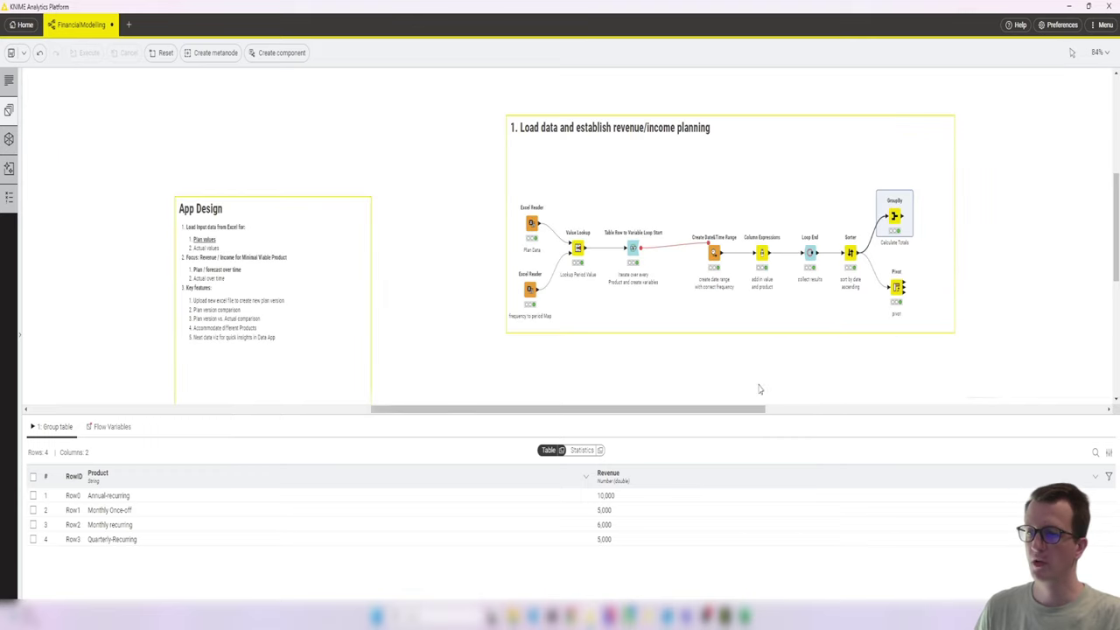
scroll(698, 367, "down", 3)
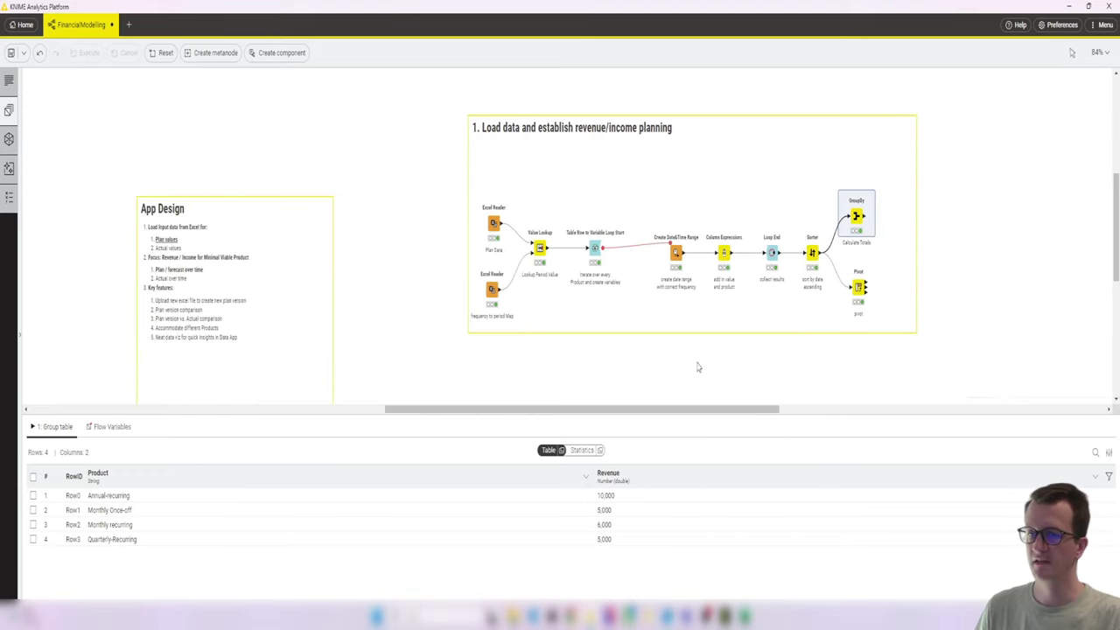
left_click(470, 313)
right_click(522, 275)
left_click(552, 319)
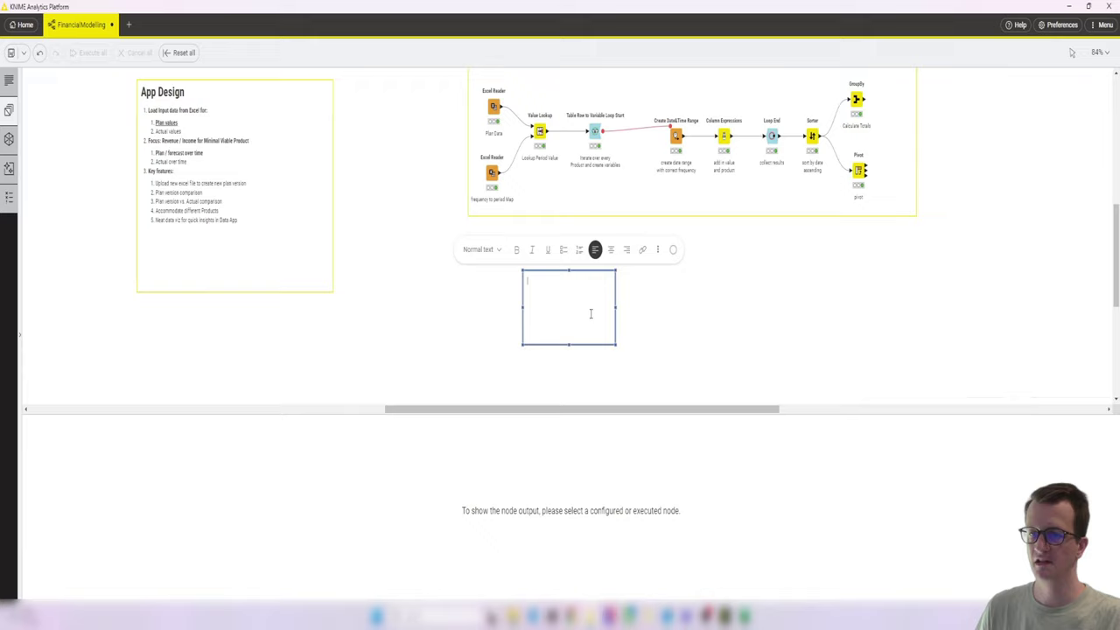
left_click(674, 249)
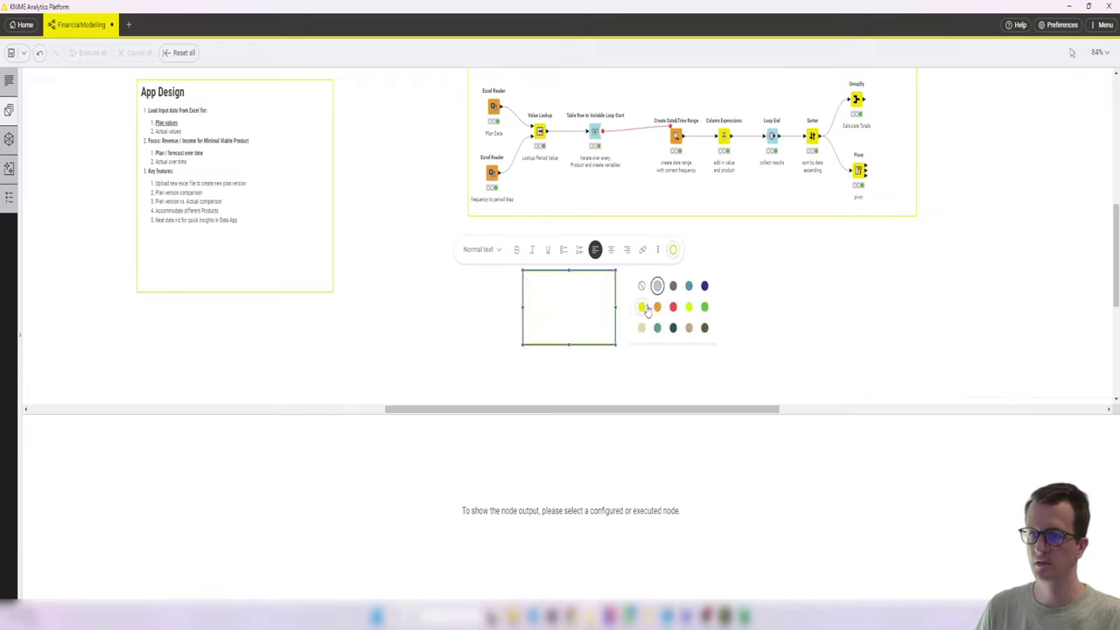
left_click(643, 307)
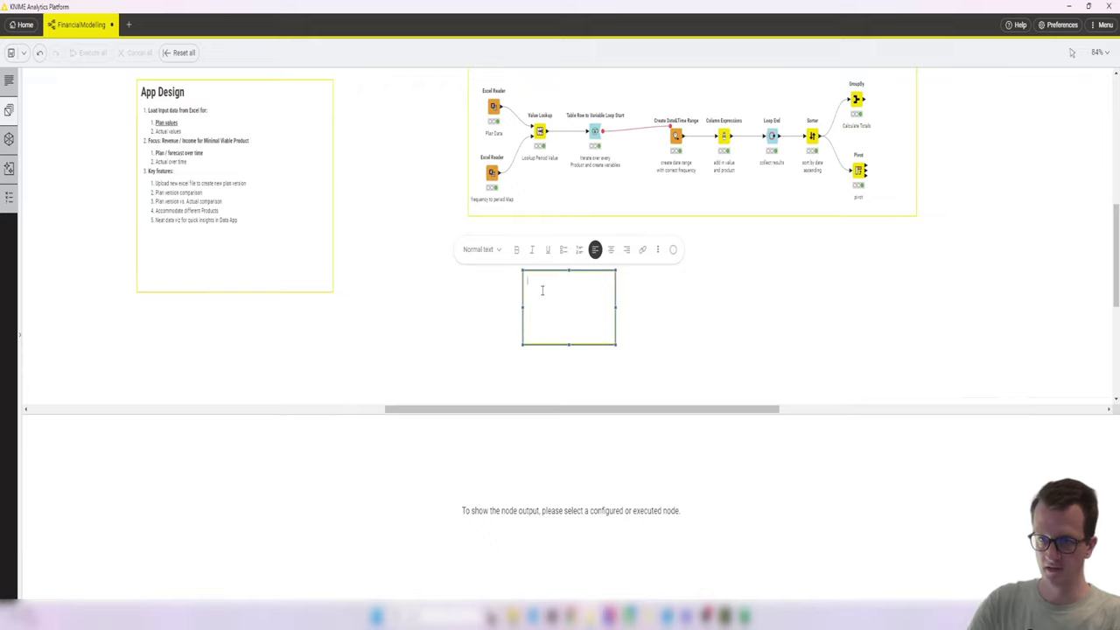
type("### Upload")
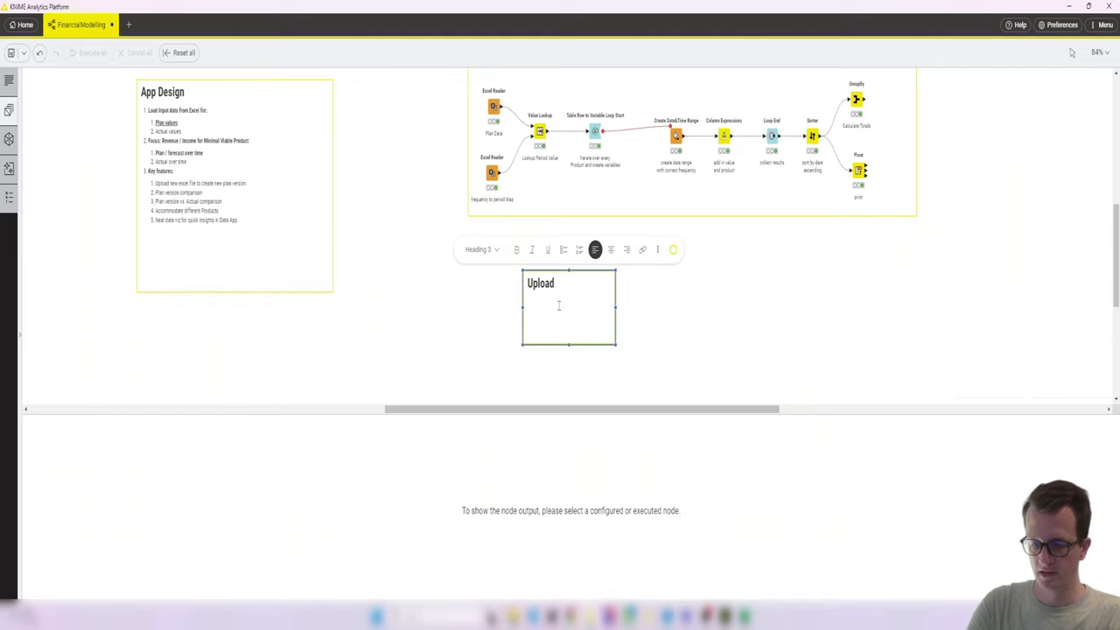
type(" Excel")
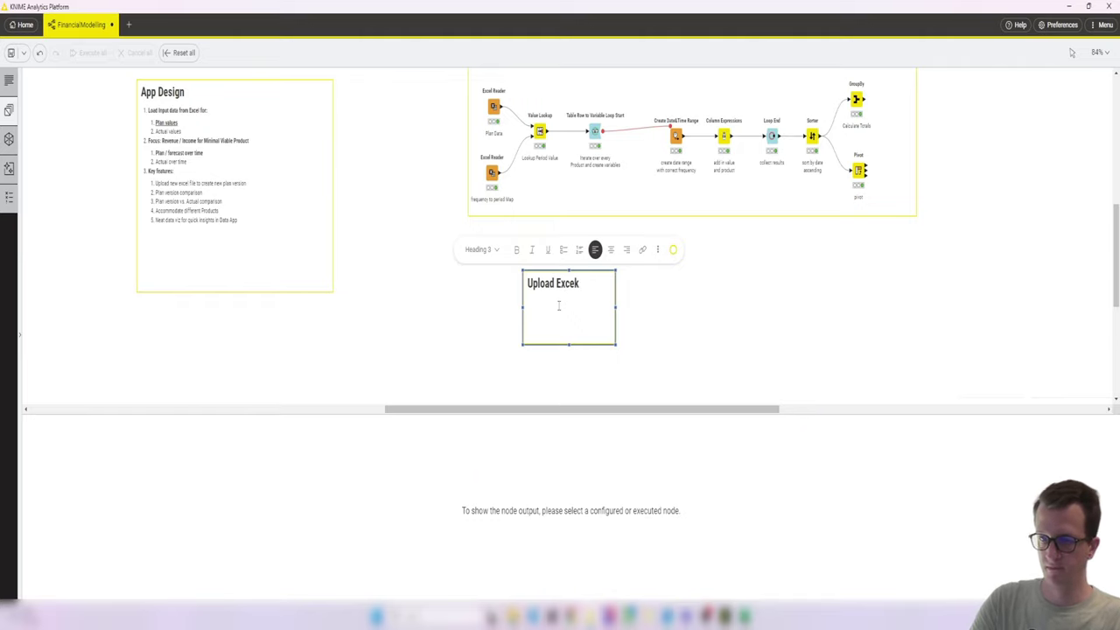
key("Escape")
Duplicate the Upload Excel annotation, rename the copy 'Save Version' and position it.
key("ctrl+c")
key("ctrl+v")
scroll(961, 268, "up", 2)
left_click_drag(961, 323, 888, 327)
double_click(888, 327)
key("ctrl+a")
type("Save Ver")
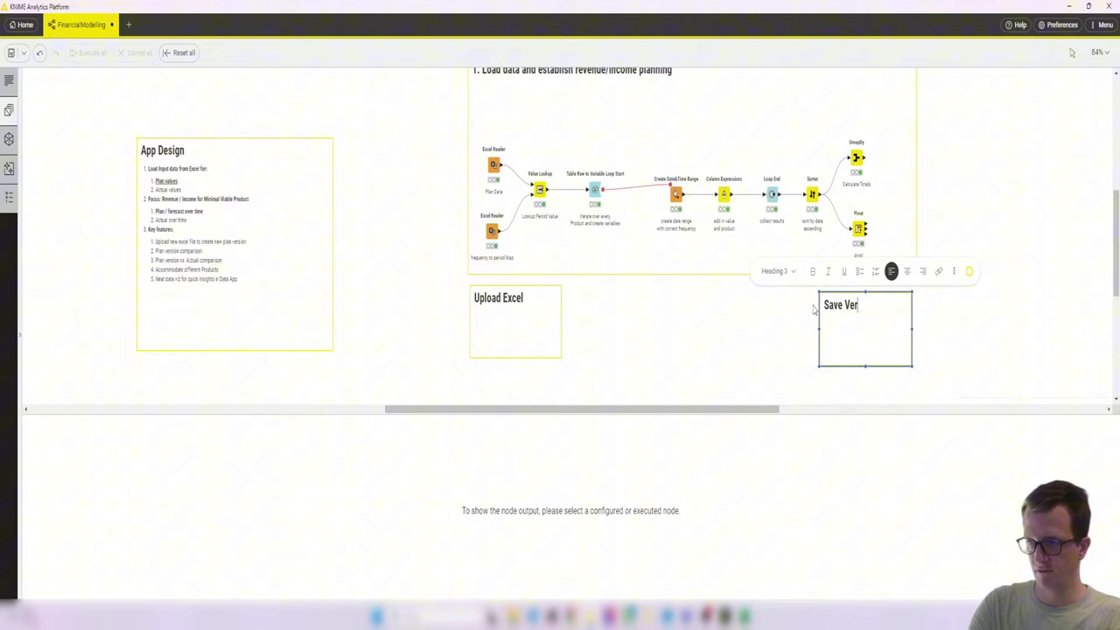
type("sion")
left_click_drag(814, 308, 922, 142)
scroll(975, 170, "up", 3)
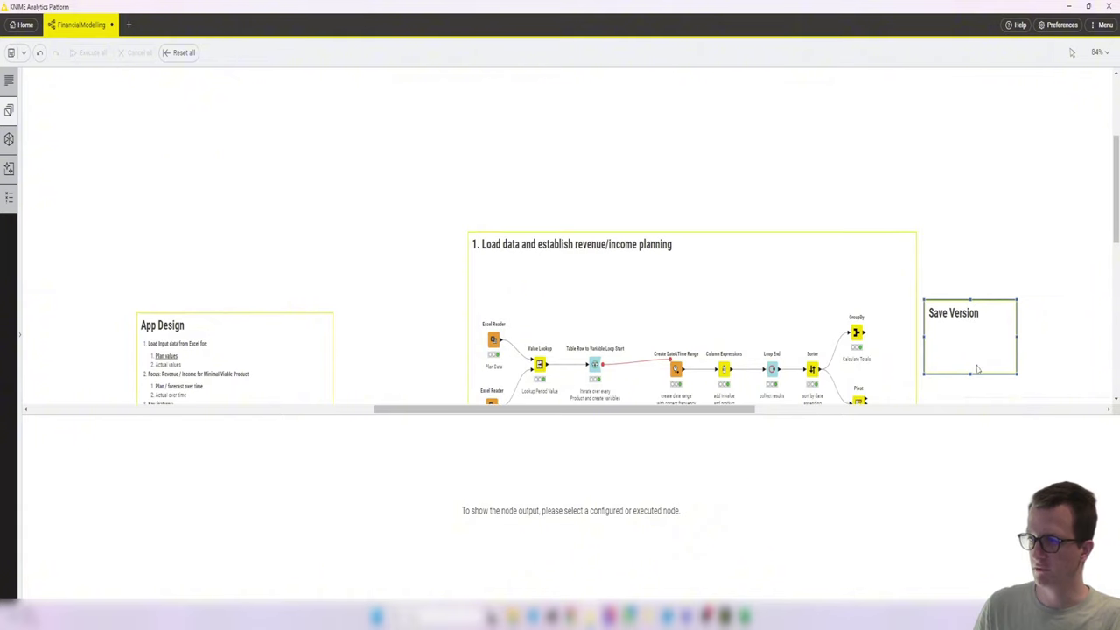
left_click_drag(977, 348, 979, 290)
Give the '1. Load data and establish revenue/income planning' annotation a green border.
scroll(992, 333, "down", 3)
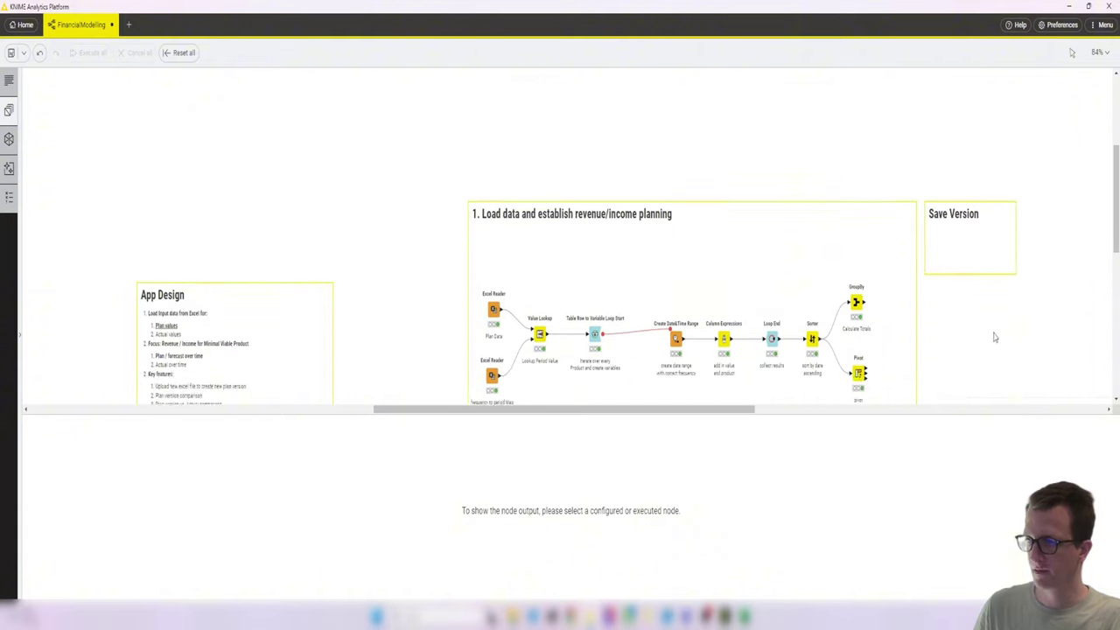
scroll(753, 417, "right", 5)
double_click(548, 148)
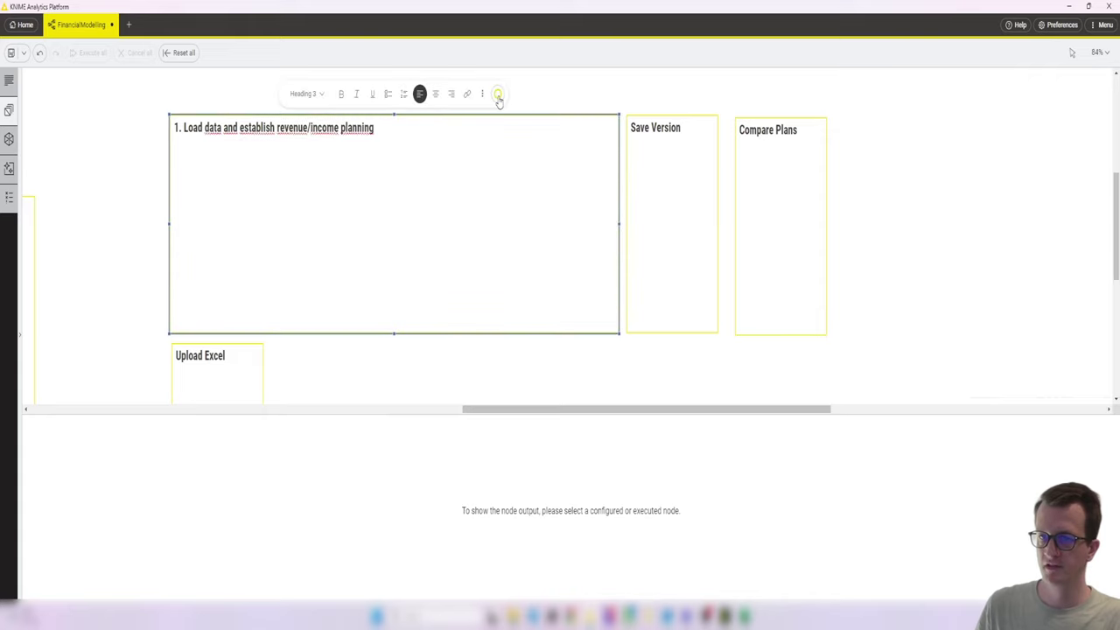
left_click(498, 93)
left_click(528, 151)
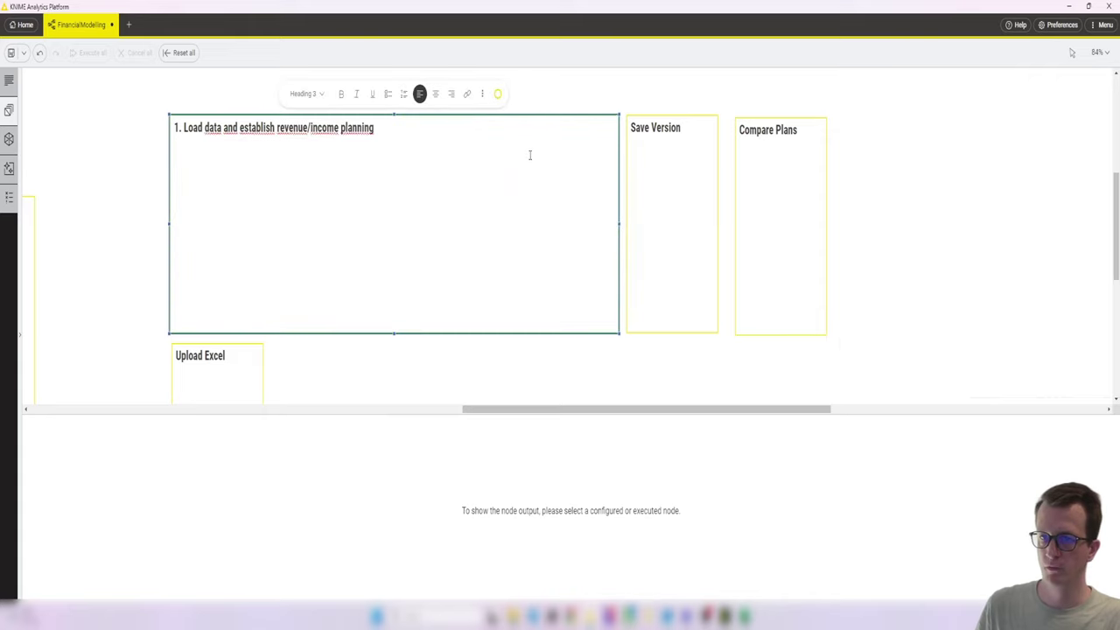
left_click(908, 275)
scroll(628, 323, "left", 5)
scroll(420, 352, "down", 2)
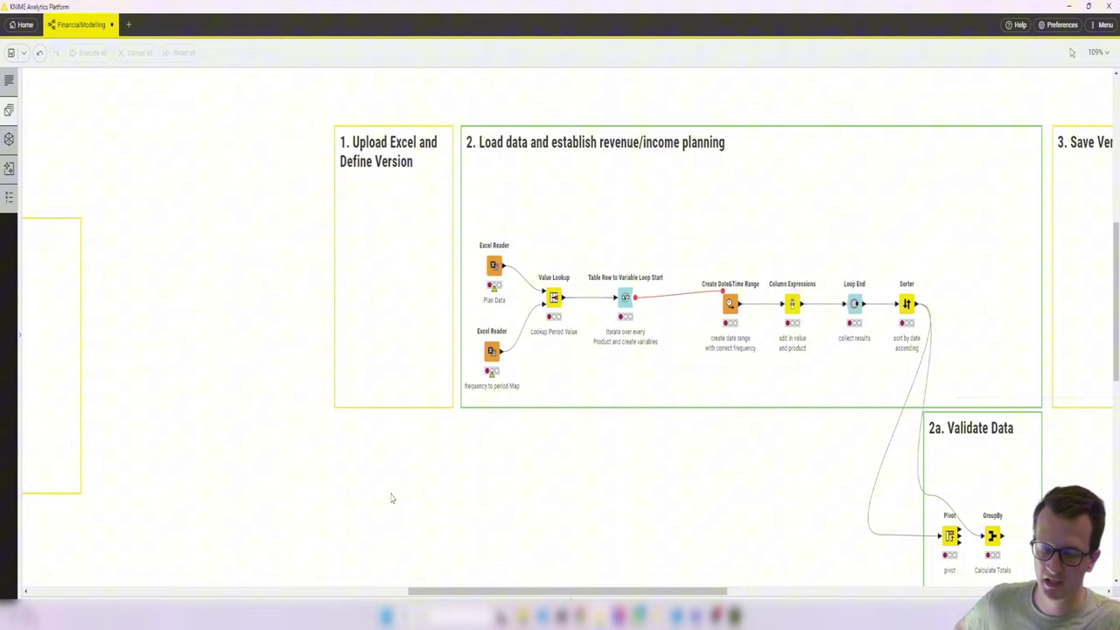
Restore the String Widget and File Upload Widget nodes and check each one.
key("ctrl+z")
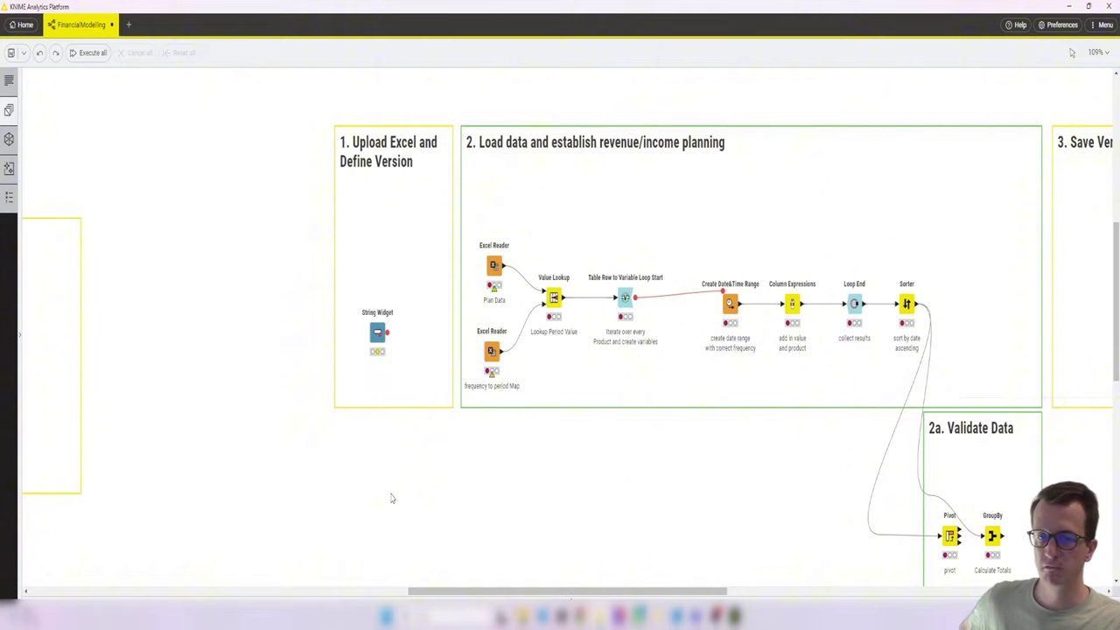
key("ctrl+z")
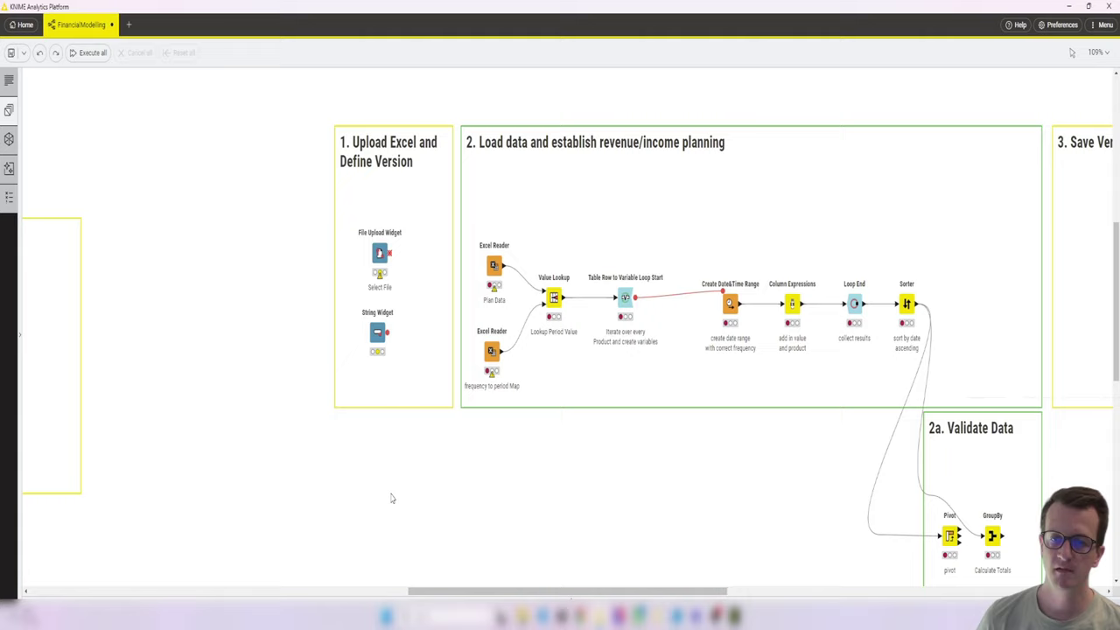
left_click(380, 253)
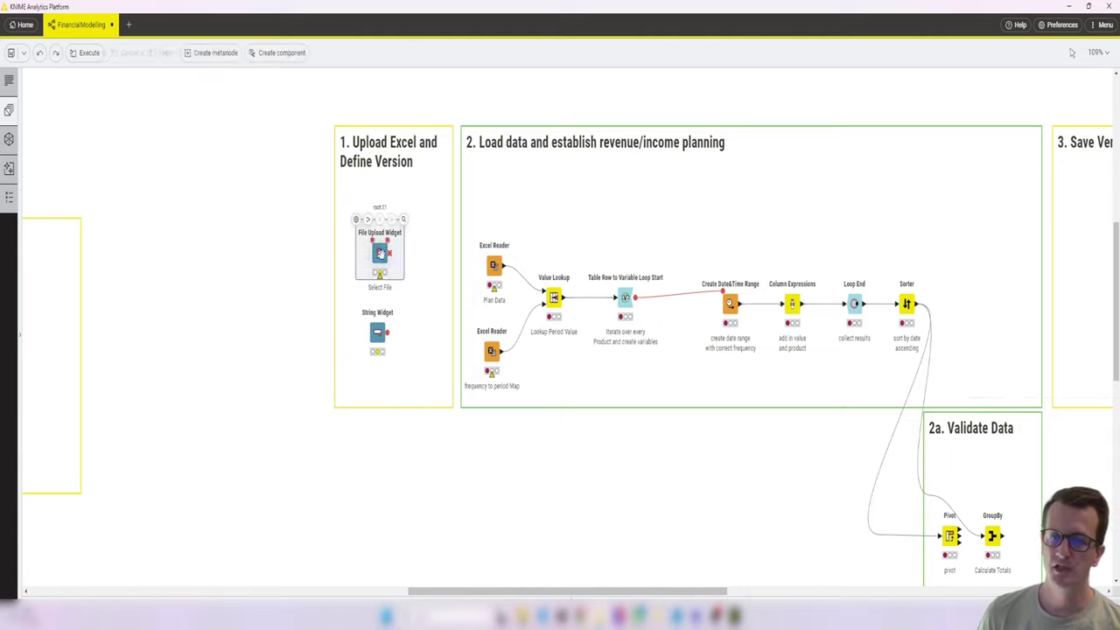
left_click(377, 331)
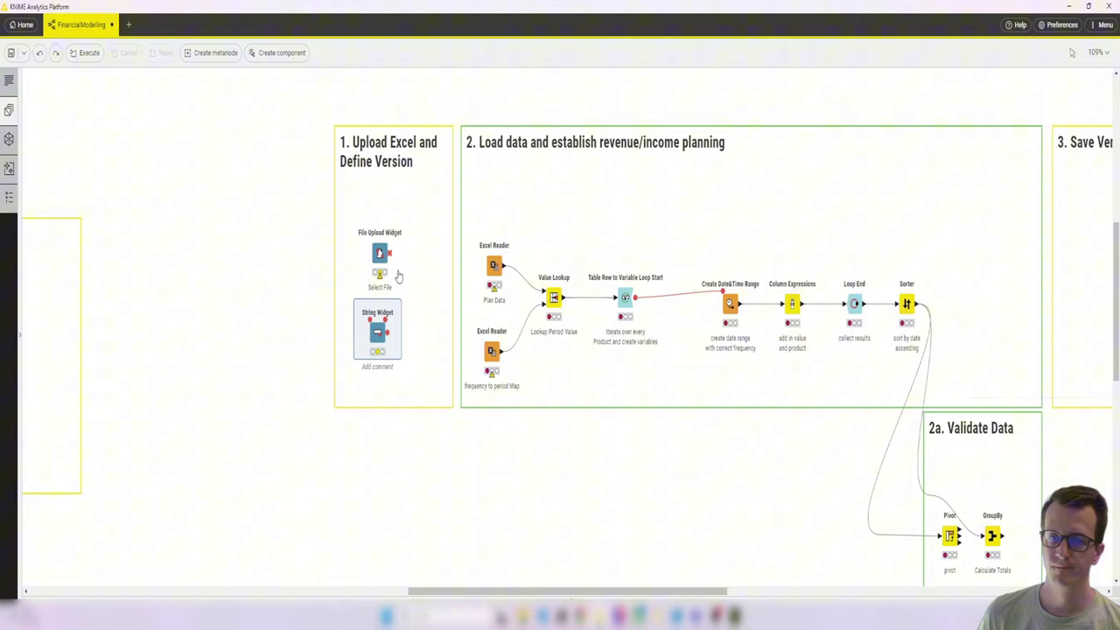
left_click(379, 251)
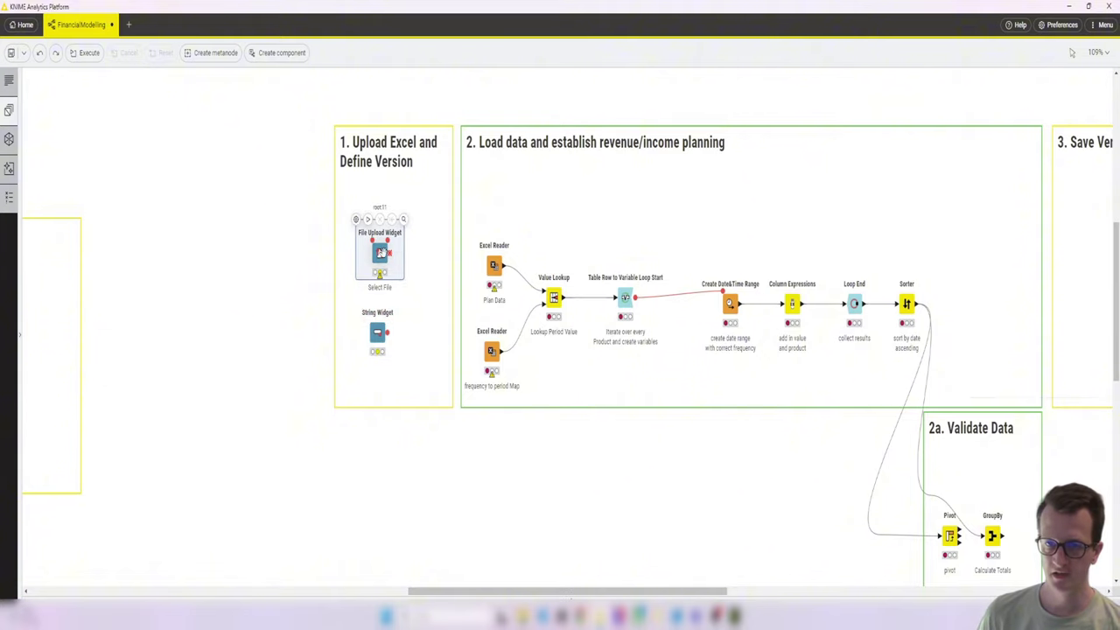
left_click(357, 220)
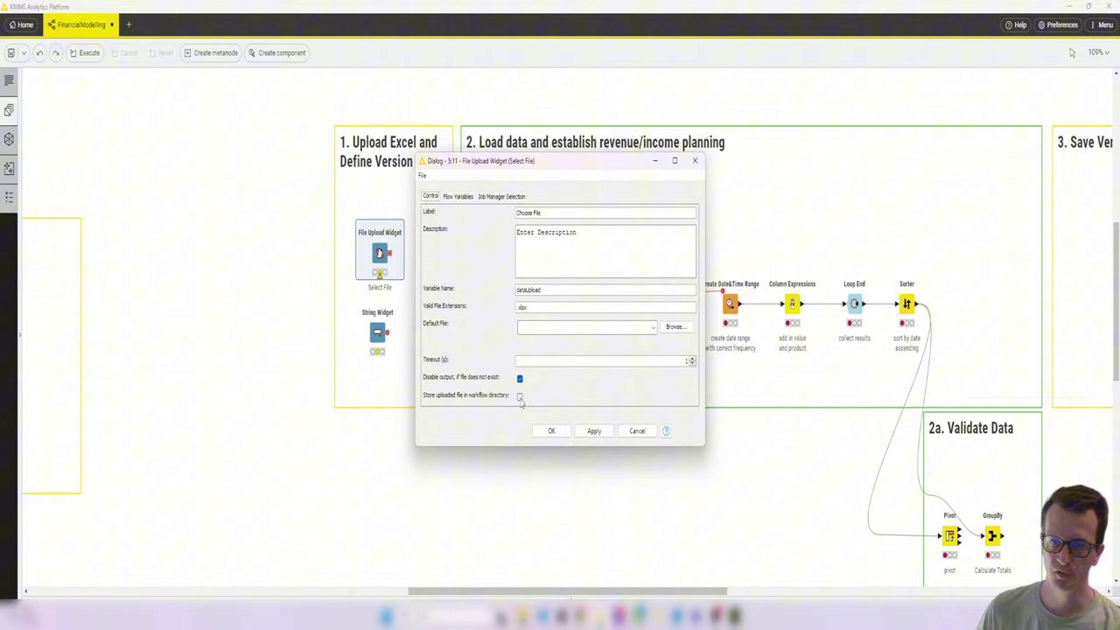
Confirm the File Upload Widget with label Choose File, variable dataUpload and .xlsx extension.
left_click(551, 435)
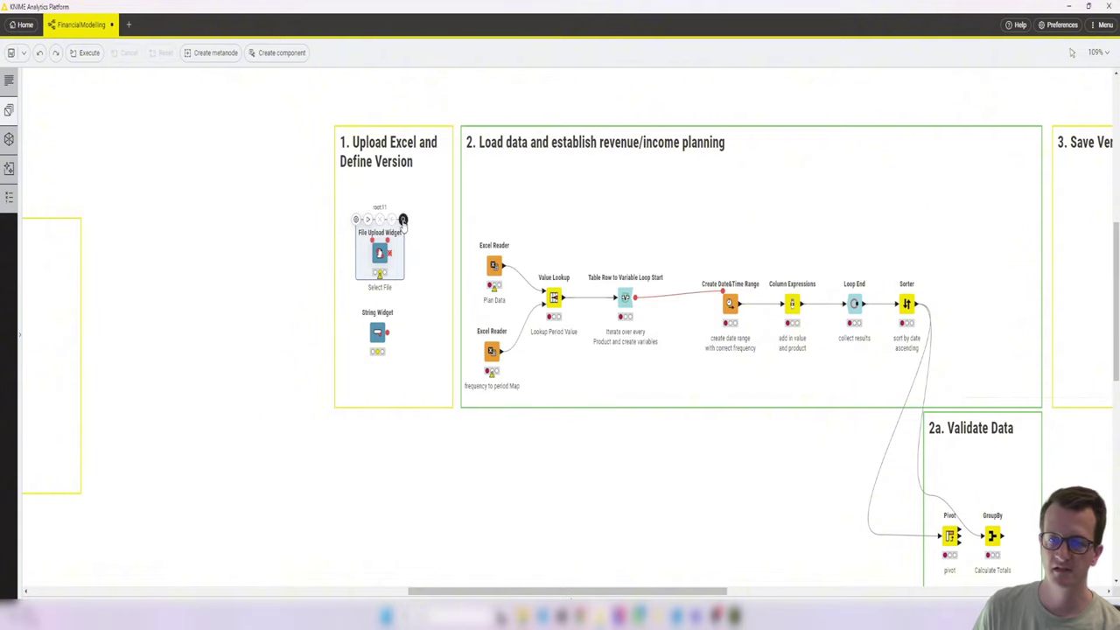
Try choosing Input.xlsx in the File Upload Widget's view, which closes without a file.
left_click(403, 225)
left_click(360, 128)
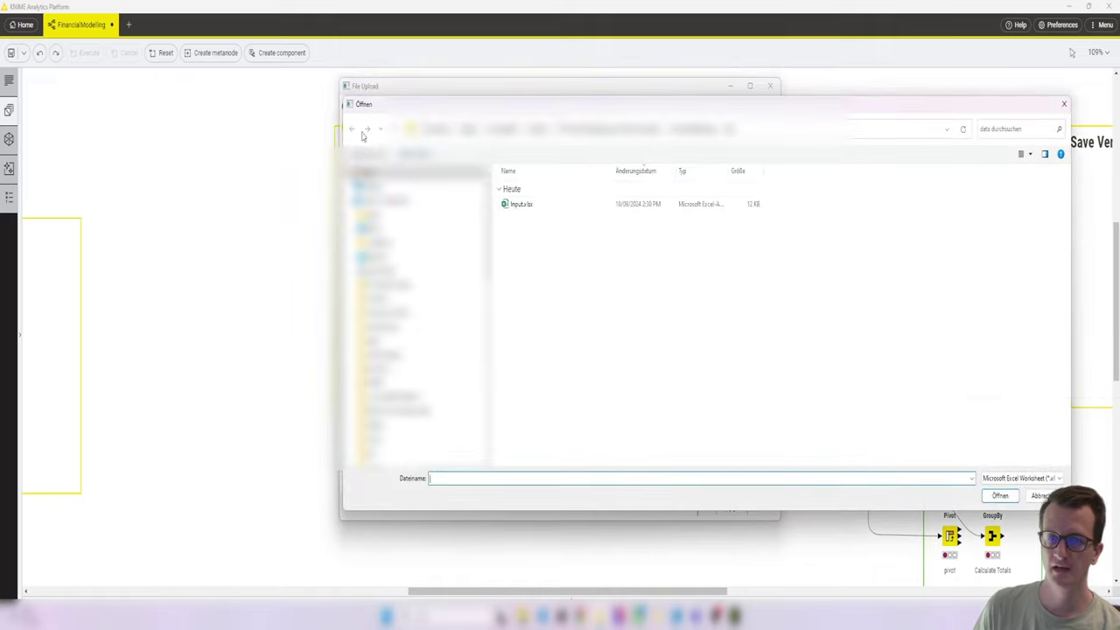
left_click(520, 205)
left_click(1001, 496)
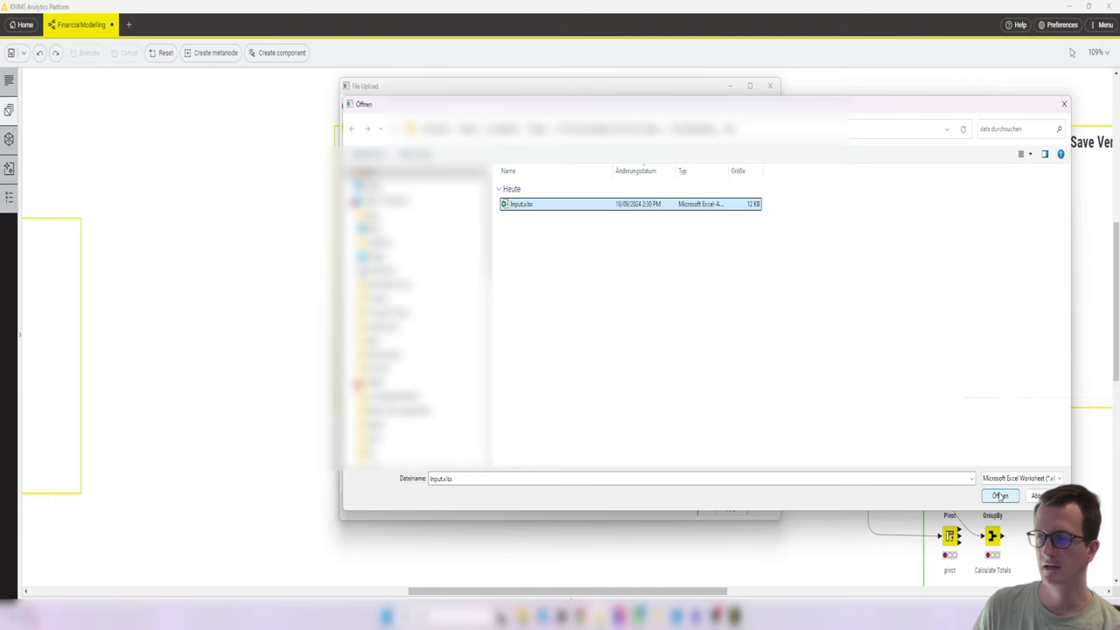
left_click(1033, 497)
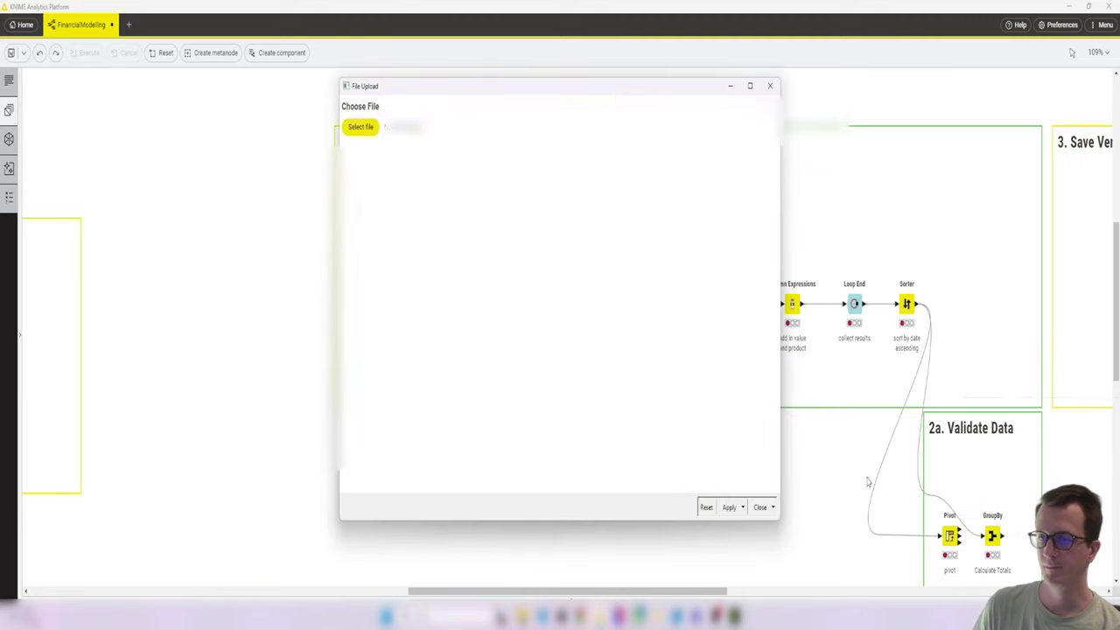
left_click(770, 88)
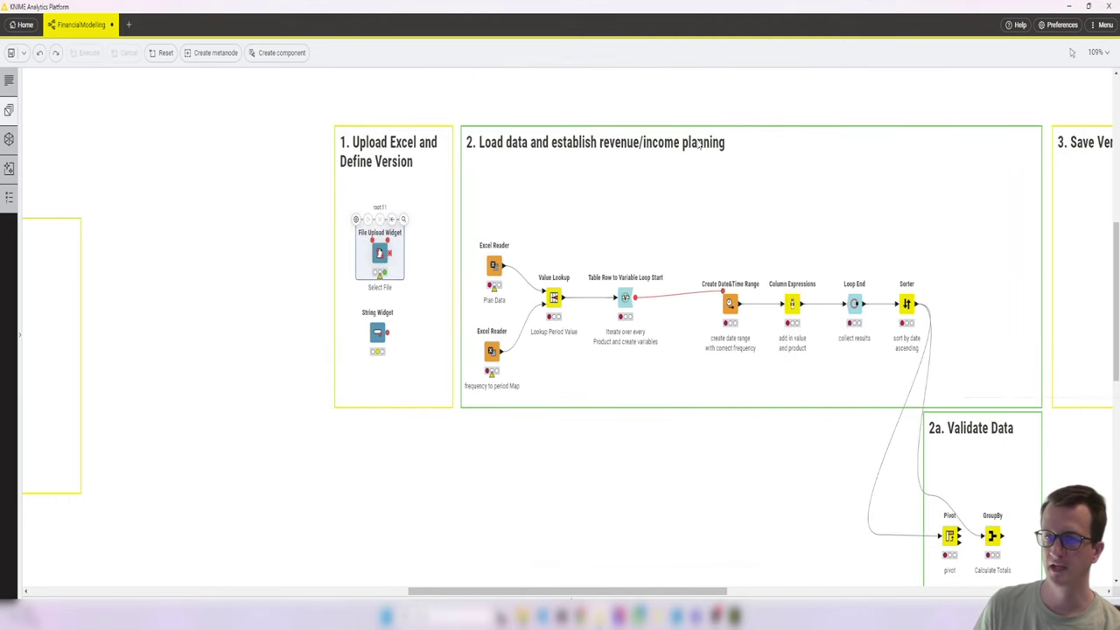
Load input.xlsx in the widget's view and apply the settings temporarily.
left_click(404, 220)
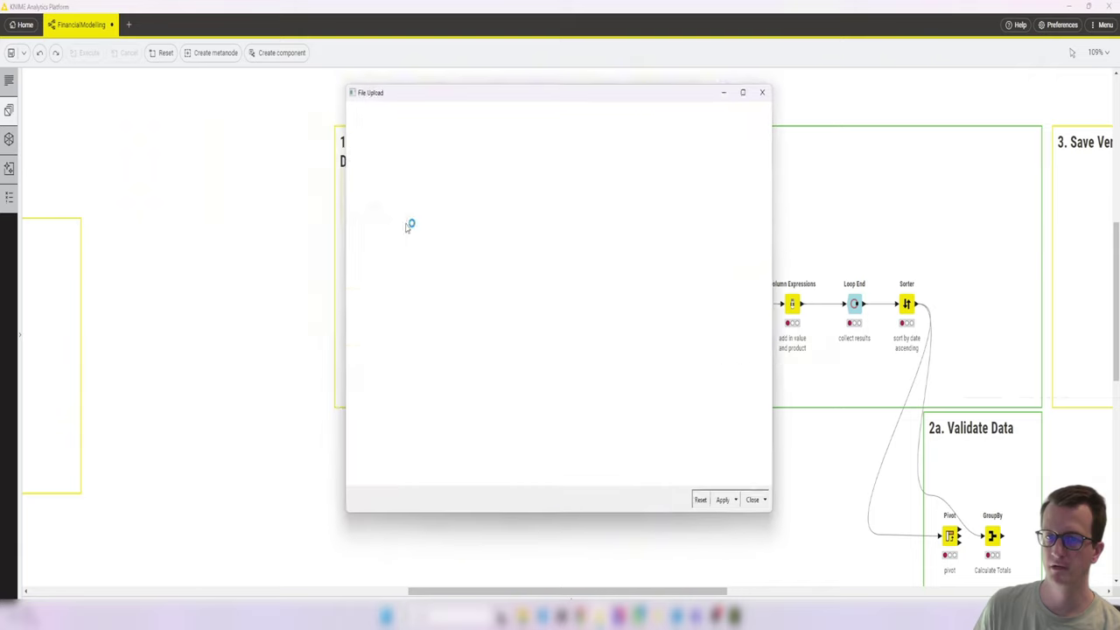
left_click(368, 128)
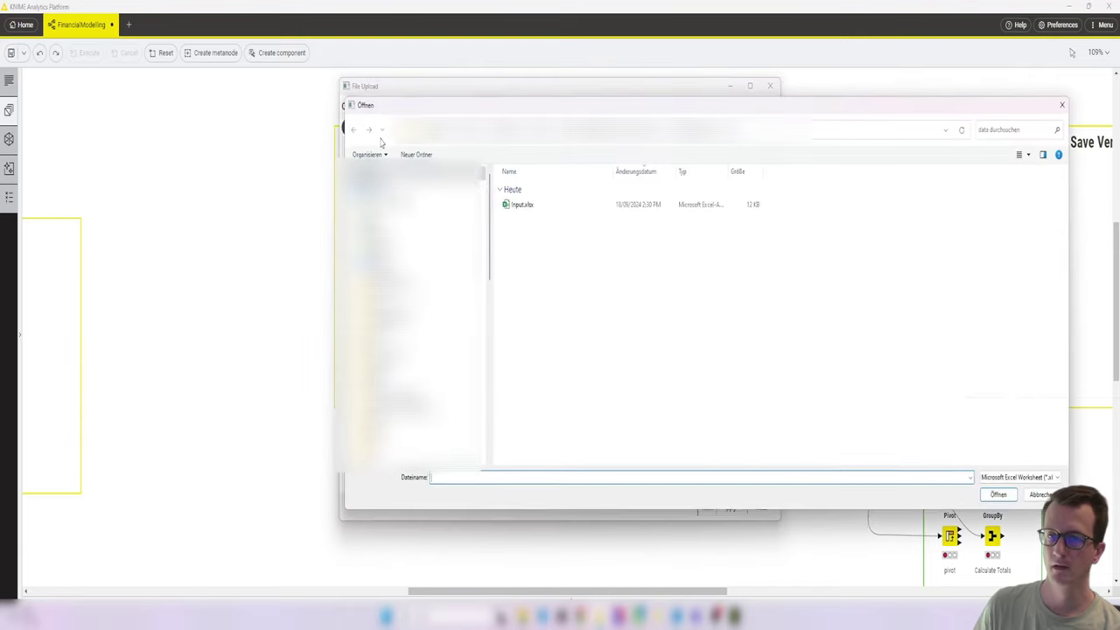
left_click(542, 204)
left_click(1001, 496)
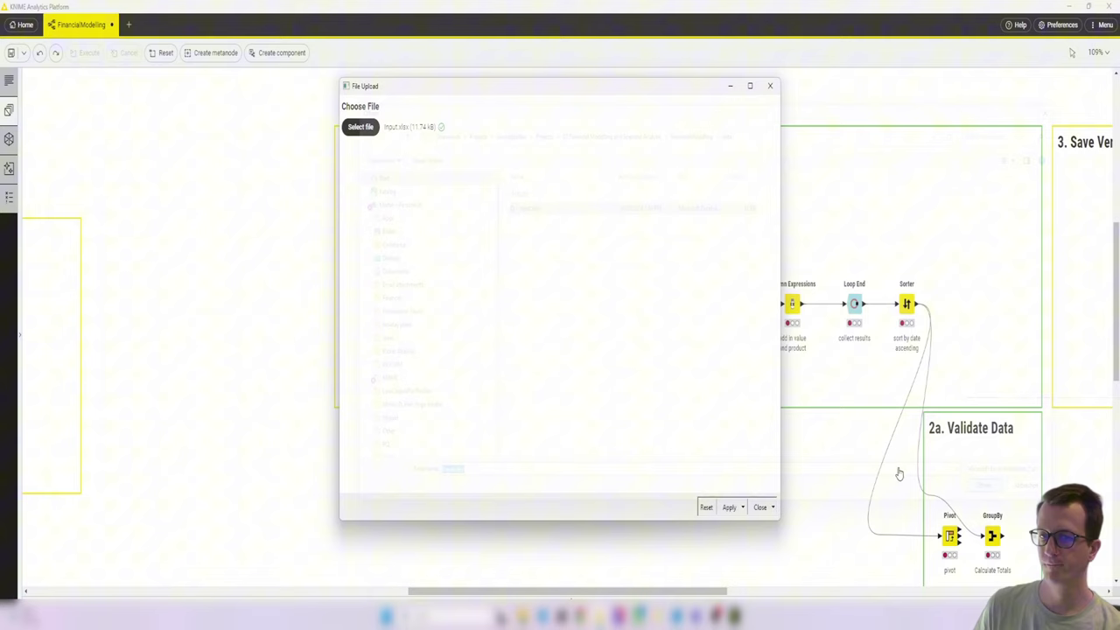
left_click(760, 507)
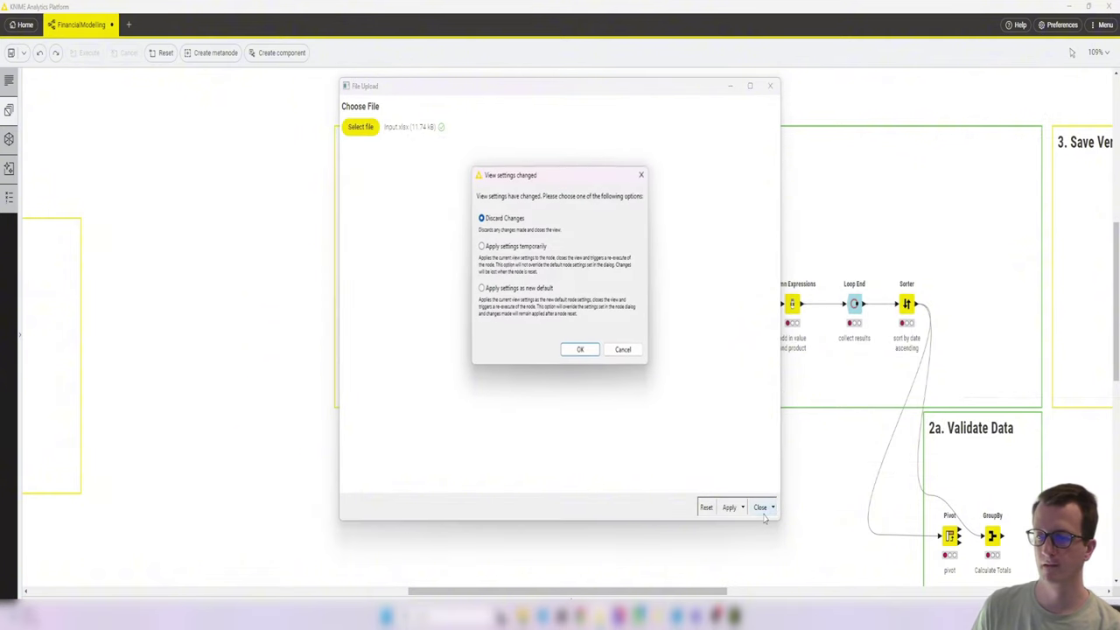
left_click(524, 274)
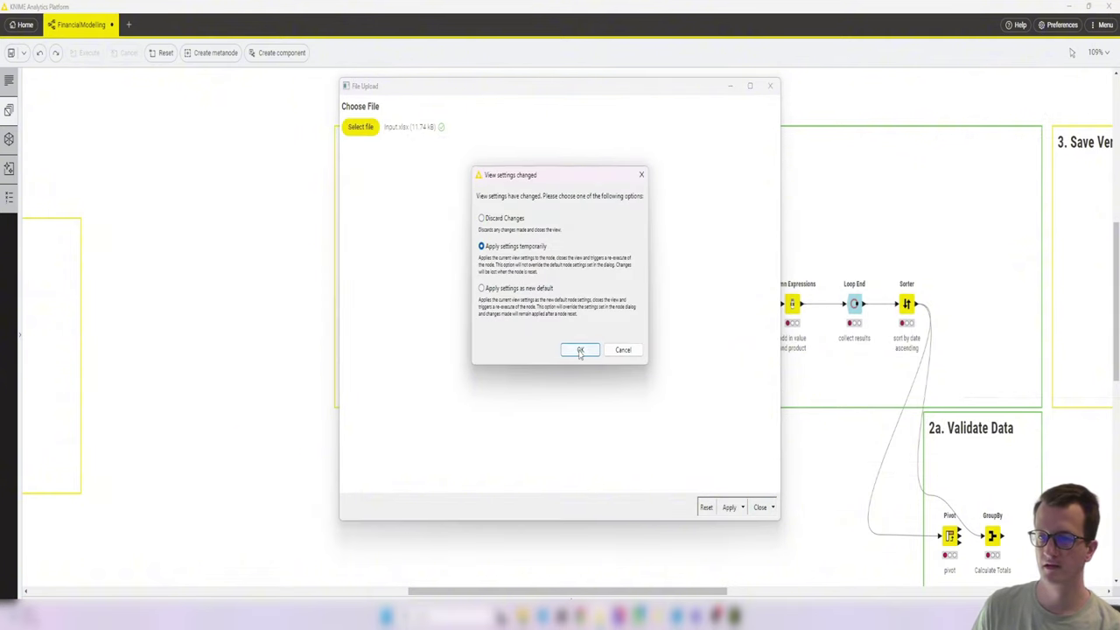
left_click(579, 349)
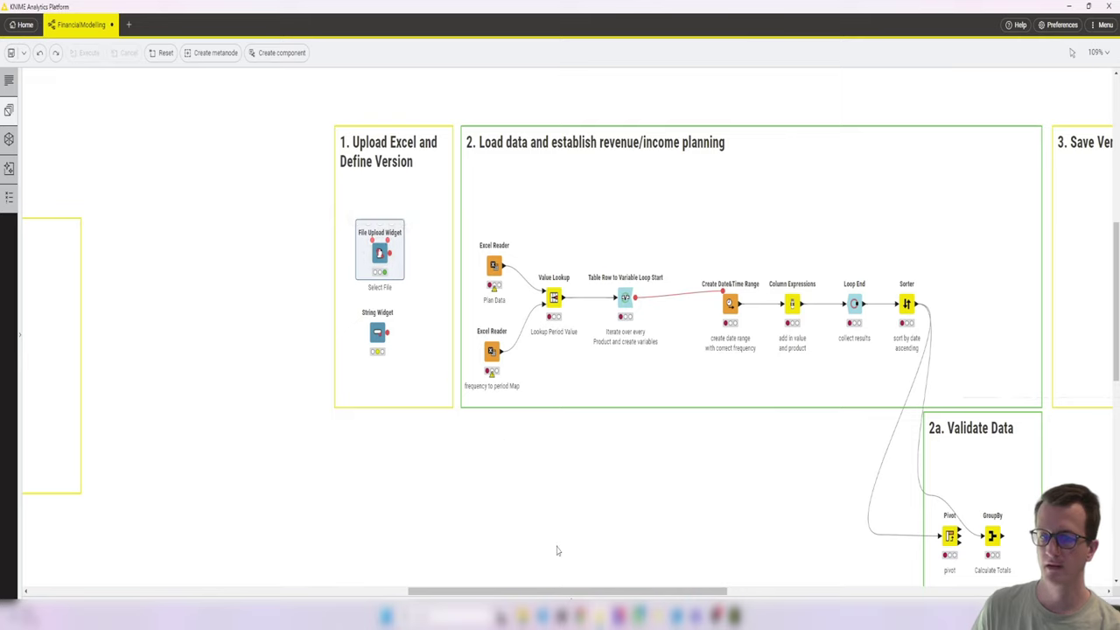
Inspect the File Upload Widget's dataUpload path variables, then the String Widget's iVersion variable.
left_click(572, 597)
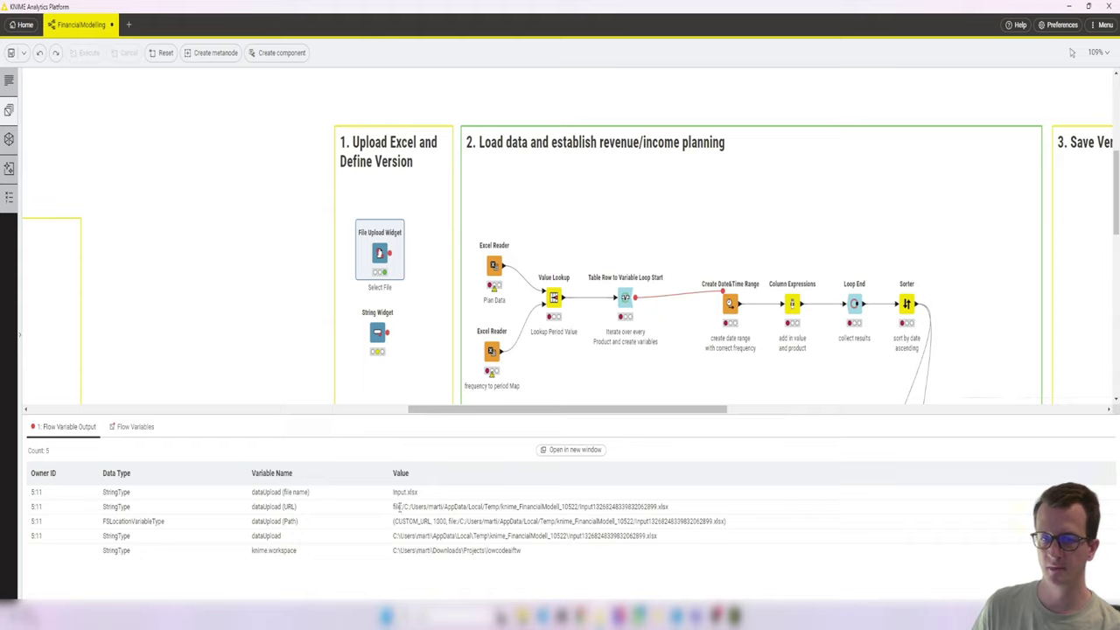
left_click_drag(395, 521, 712, 523)
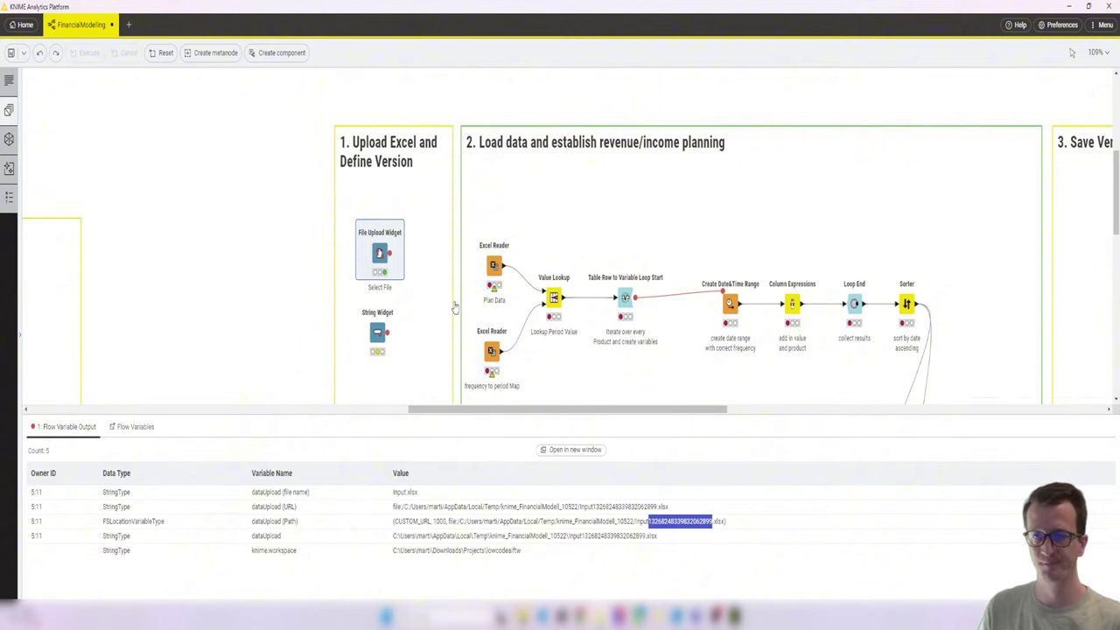
left_click(368, 321)
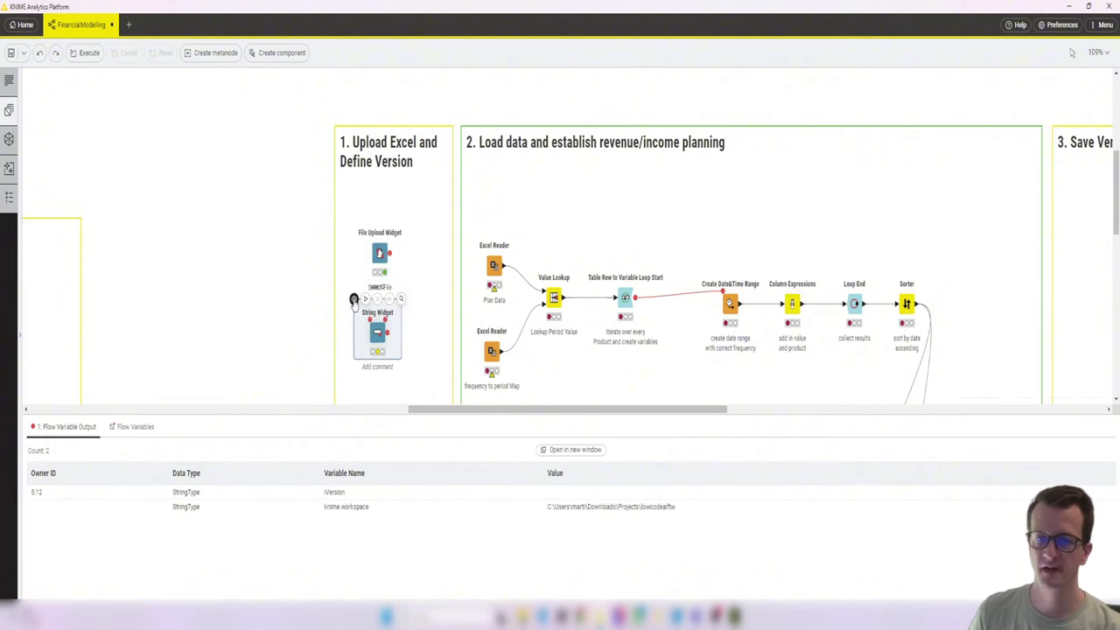
Check the String Widget settings unchanged, then enter v1 in its Set Verson view.
left_click(353, 299)
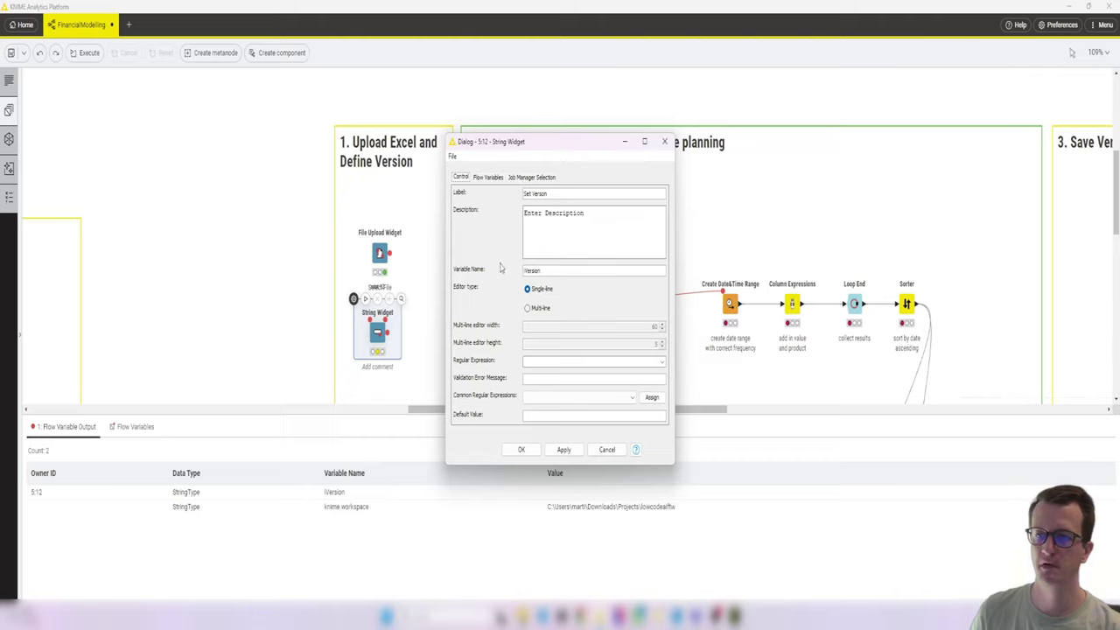
left_click(664, 141)
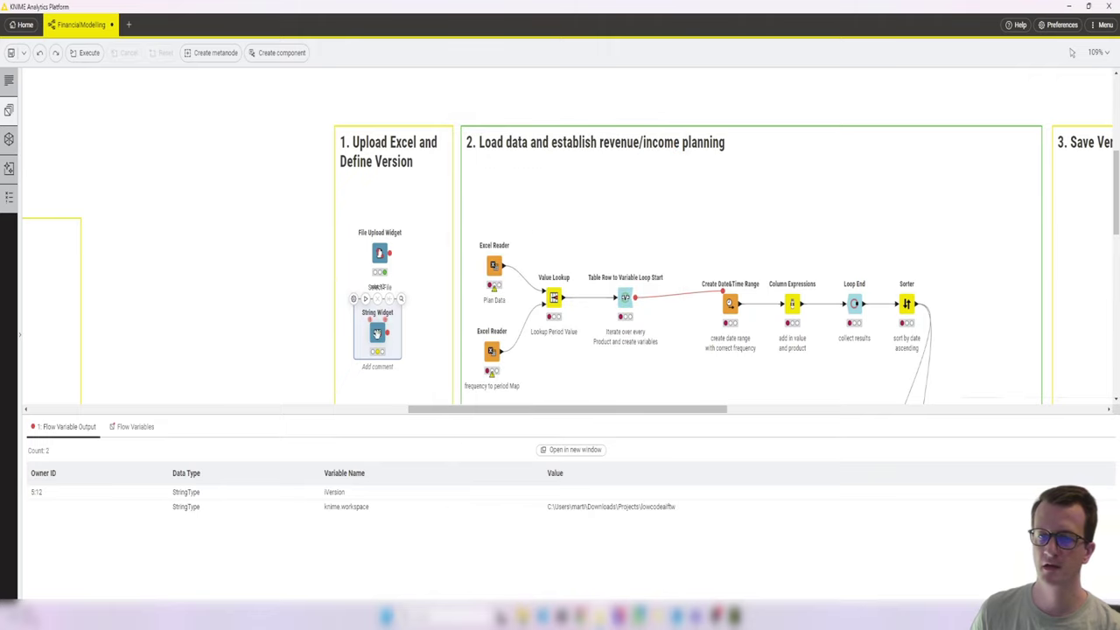
left_click(401, 298)
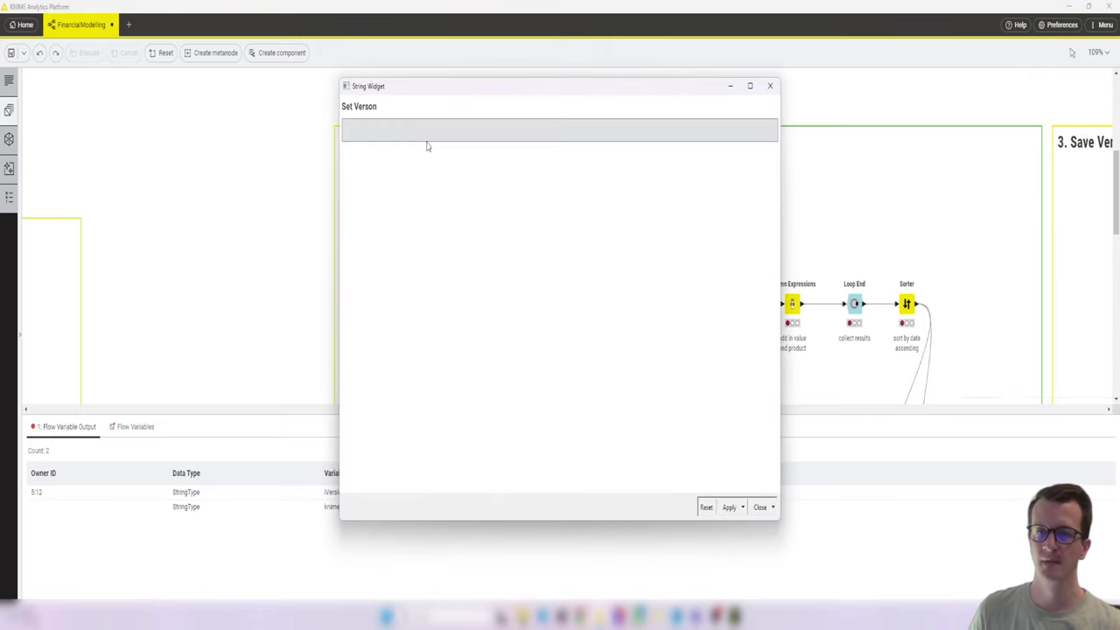
left_click(406, 128)
type("v1")
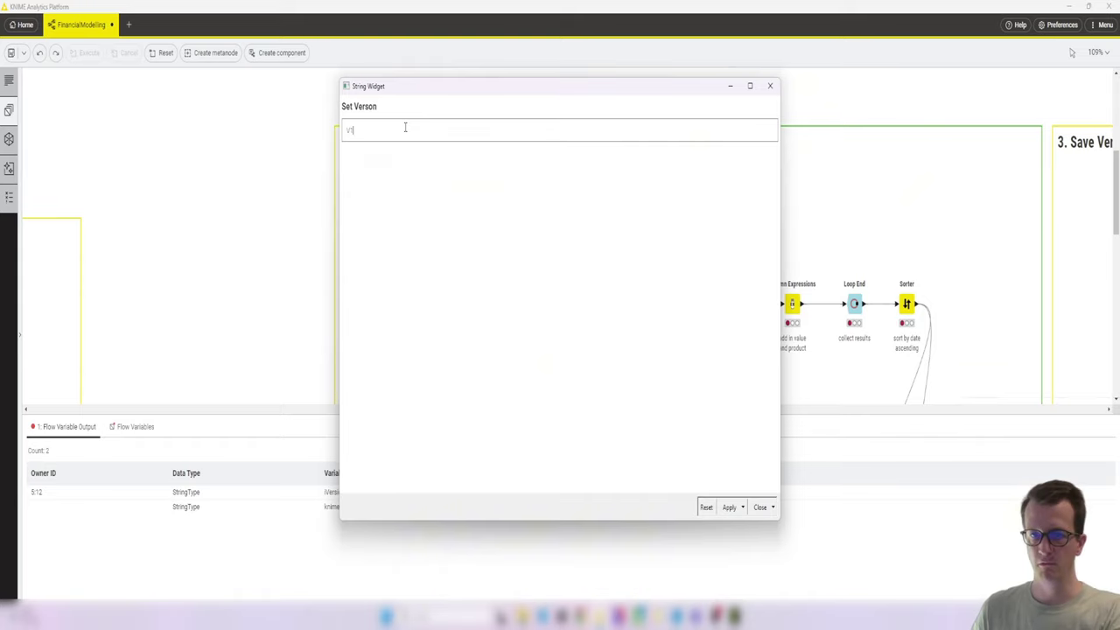
left_click(770, 88)
Apply the v1 version temporarily, run Merge Variables and open the Plan Data reader's settings.
left_click(582, 349)
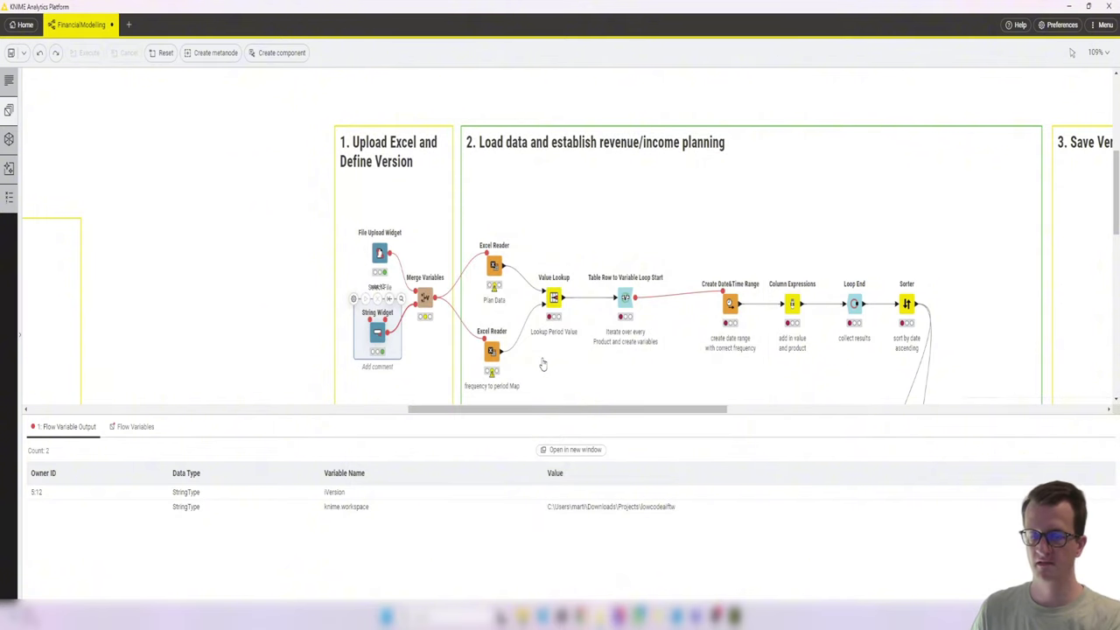
left_click(424, 298)
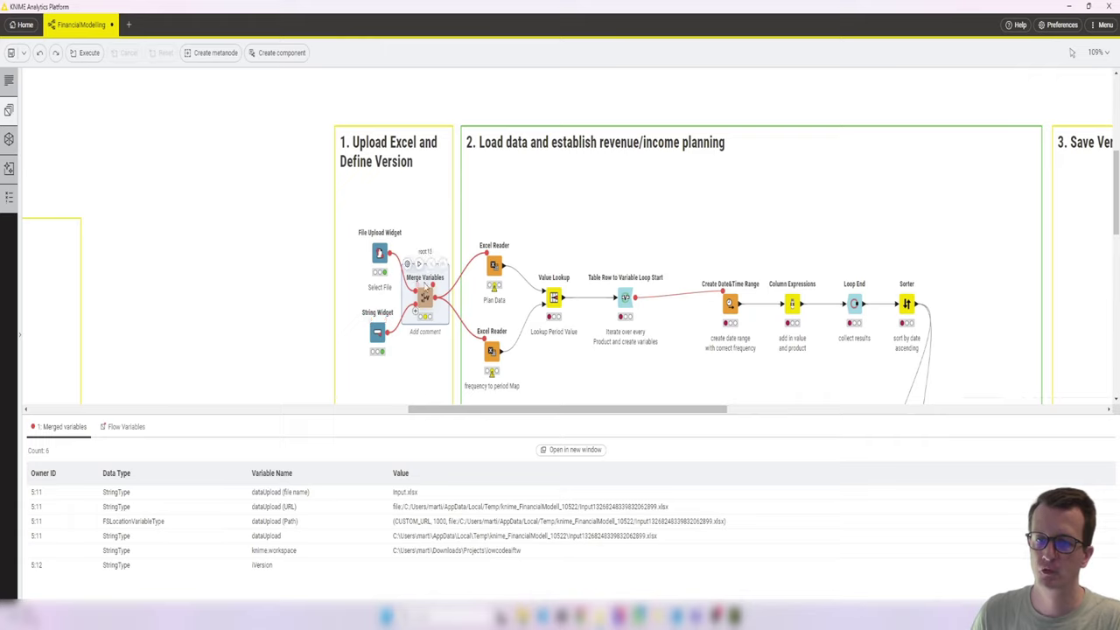
left_click(420, 264)
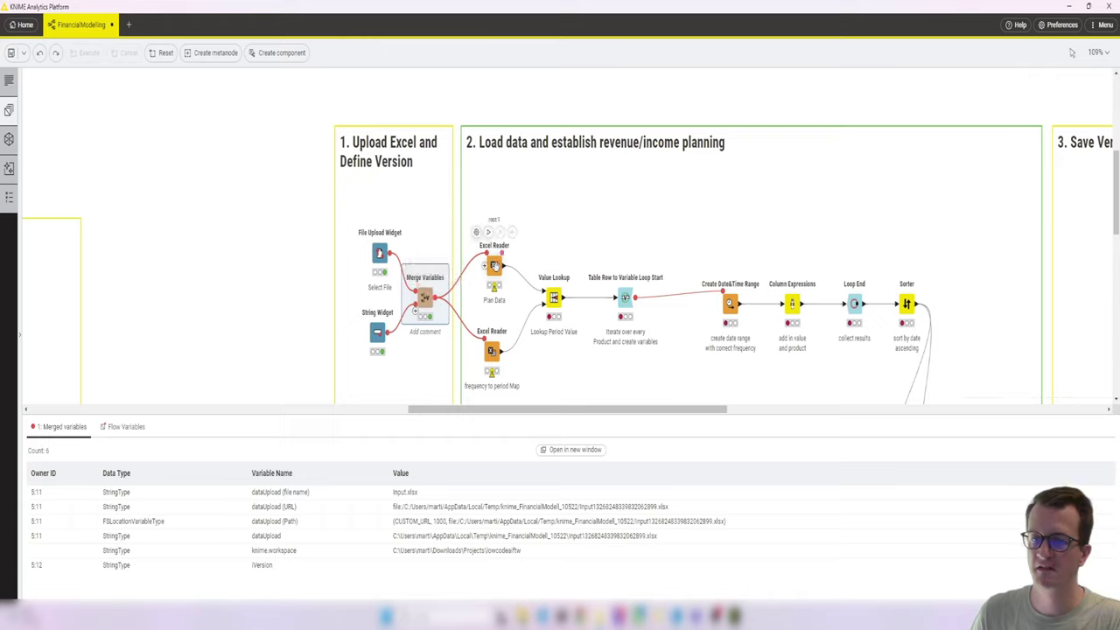
left_click(495, 265)
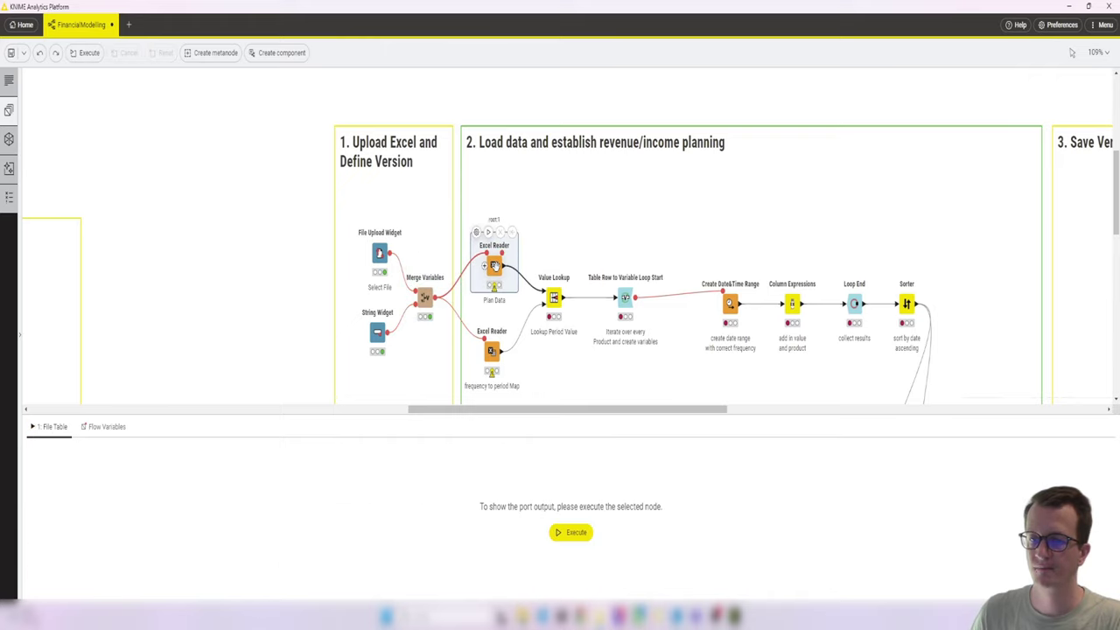
left_click(476, 232)
Verify the Plan Data reader's file_selection path is bound to dataUpload, then close the dialog.
left_click(352, 44)
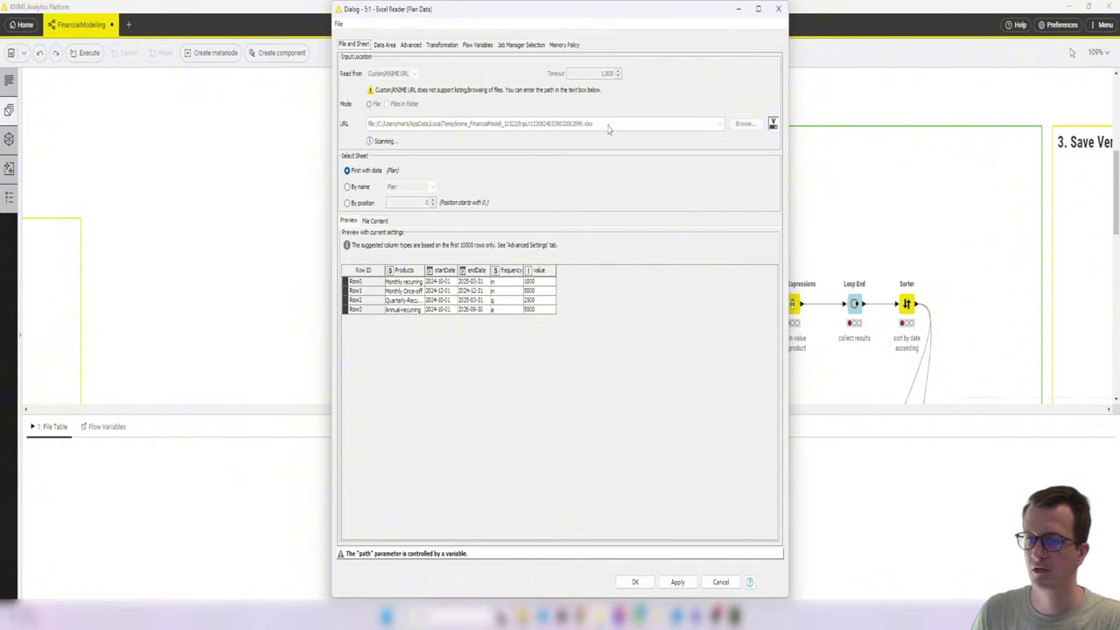
left_click(478, 45)
left_click(343, 62)
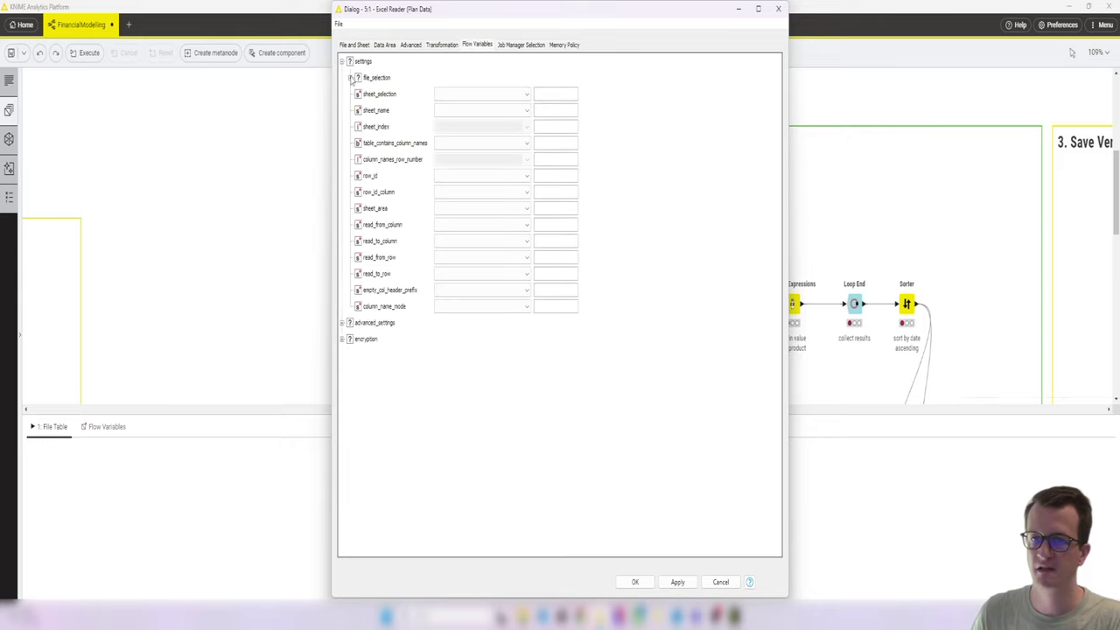
left_click(350, 78)
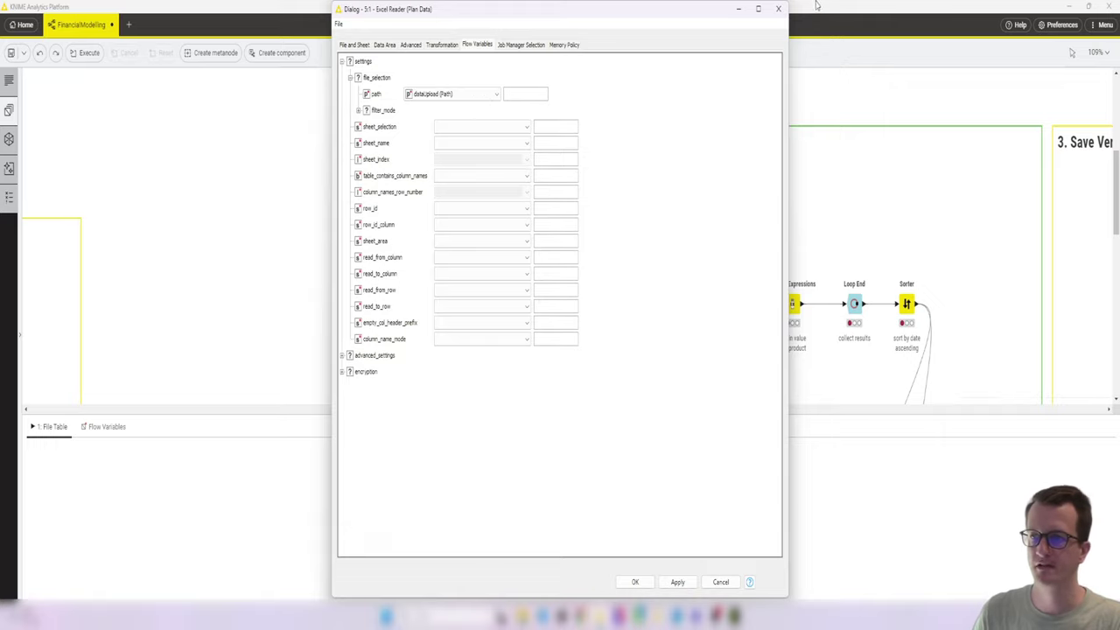
left_click(779, 9)
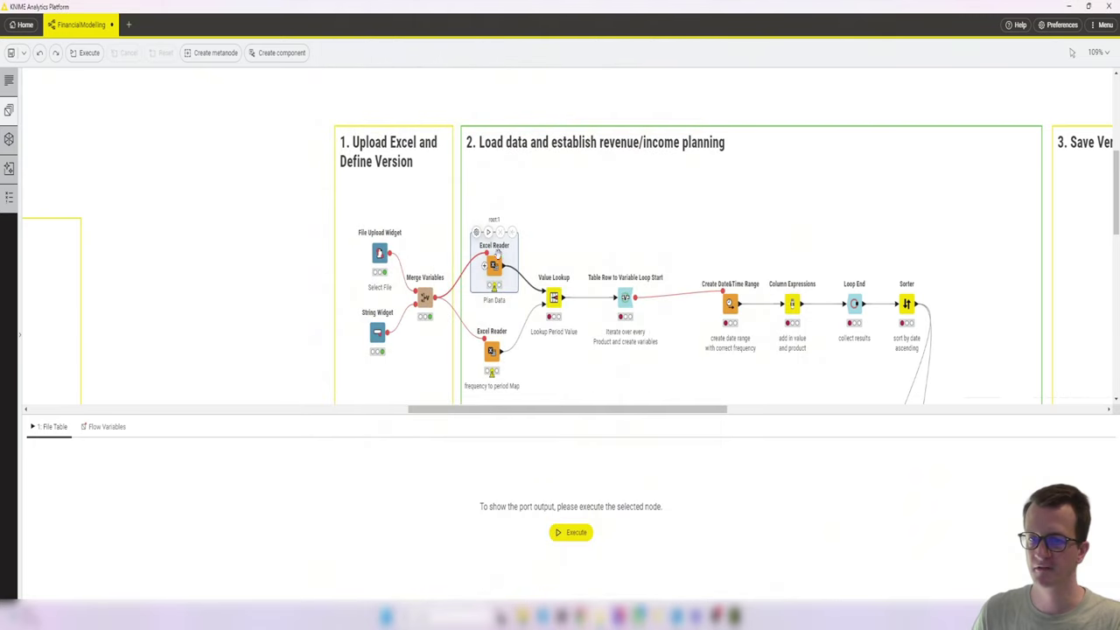
Execute both Excel Readers, Value Lookup and Create Date&Time Range.
left_click(488, 233)
left_click(491, 348)
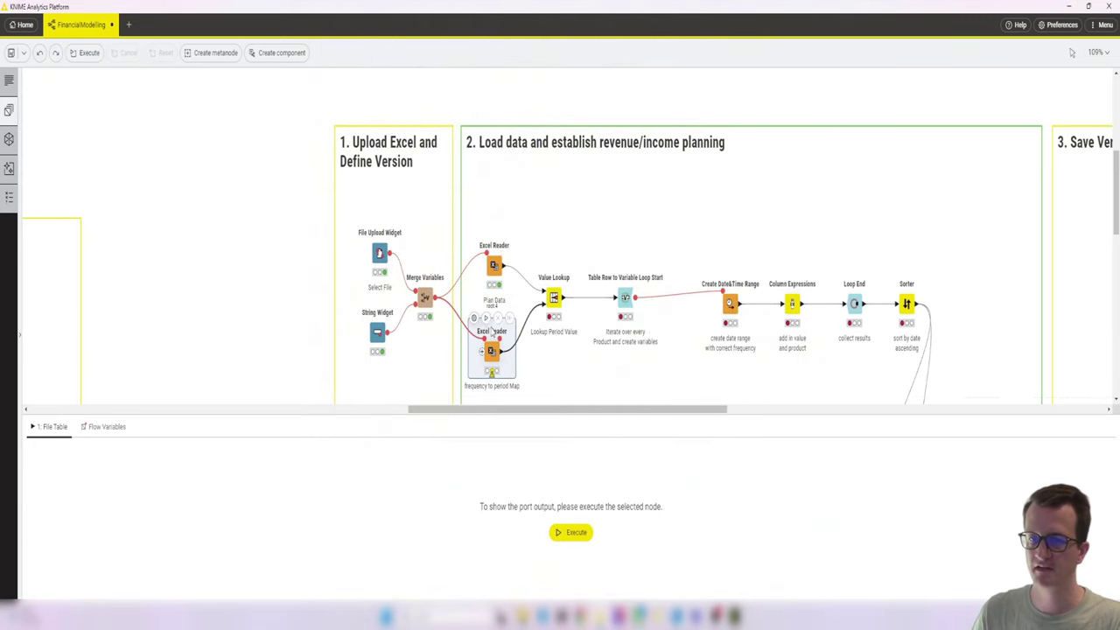
key("F7")
left_click(553, 302)
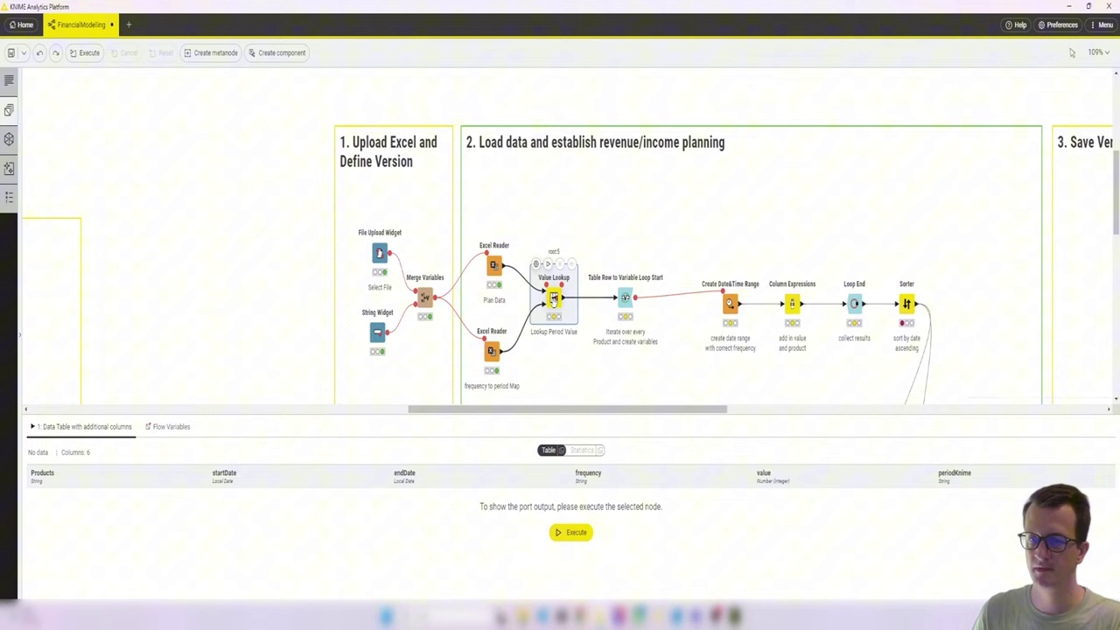
left_click(730, 302)
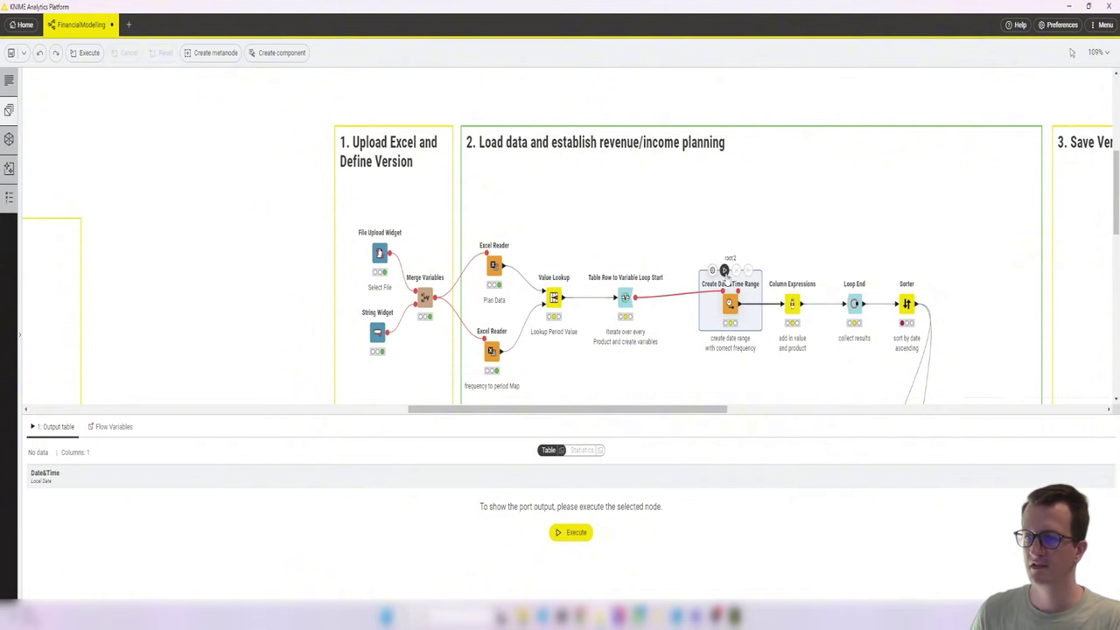
key("F7")
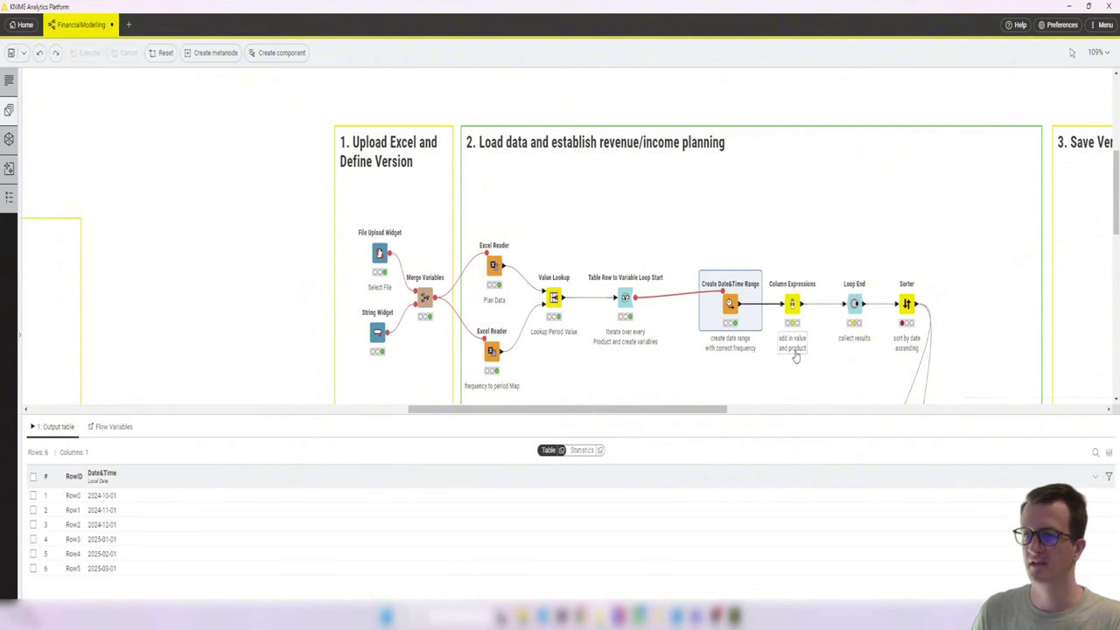
Inspect the Column Expressions Version column built from variable("iVersion").
double_click(777, 279)
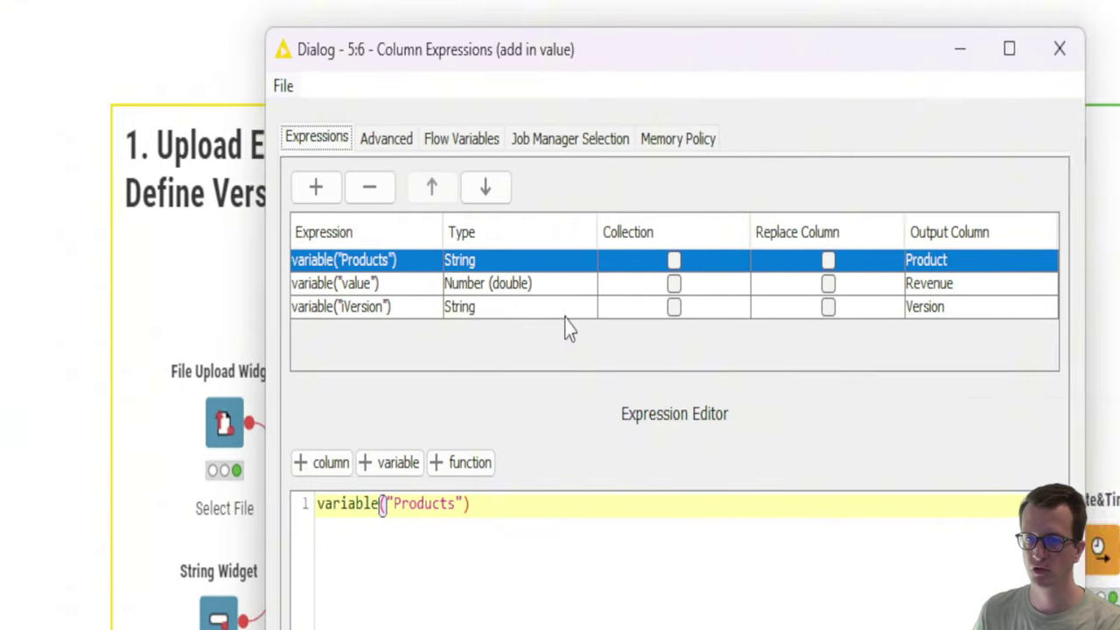
left_click(563, 308)
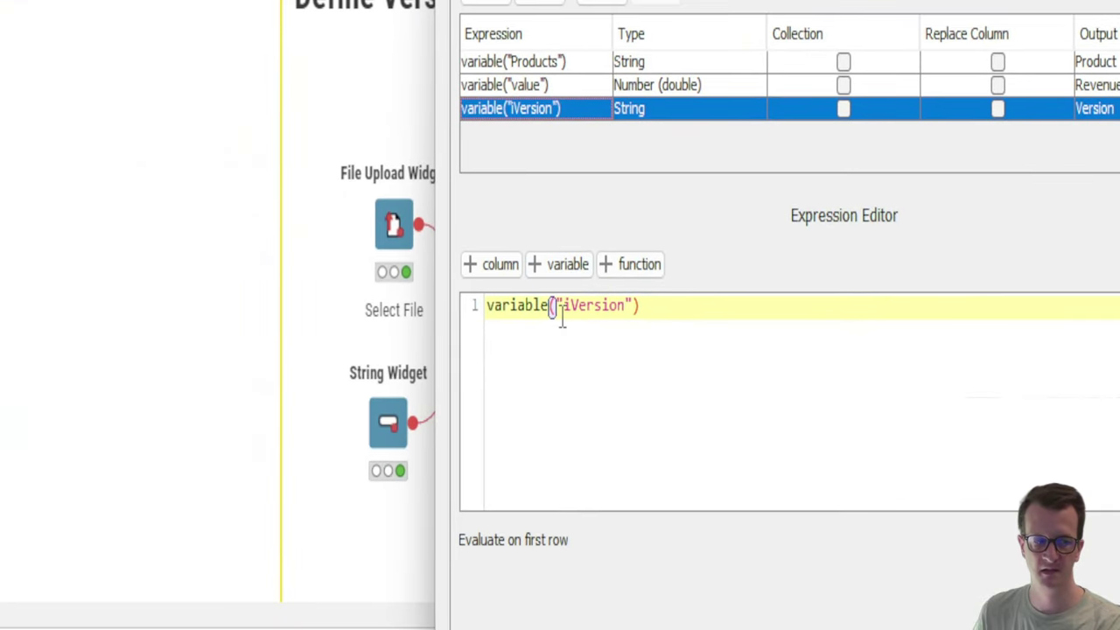
left_click_drag(558, 310, 617, 310)
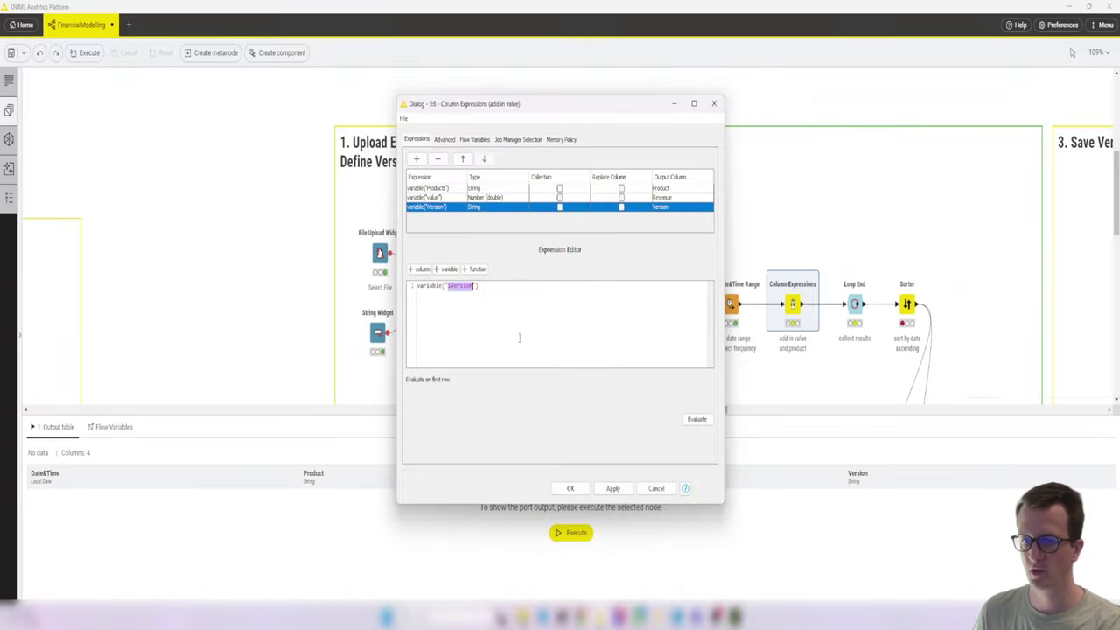
Close the expression settings and execute the Loop End to collect all results.
left_click(571, 489)
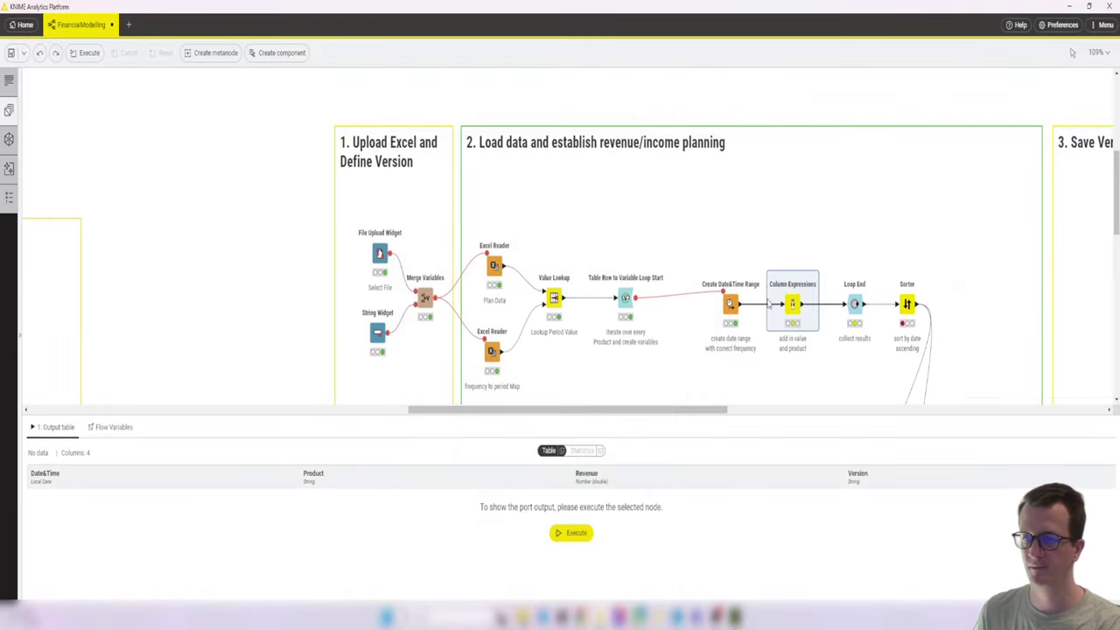
left_click(854, 306)
left_click(842, 269)
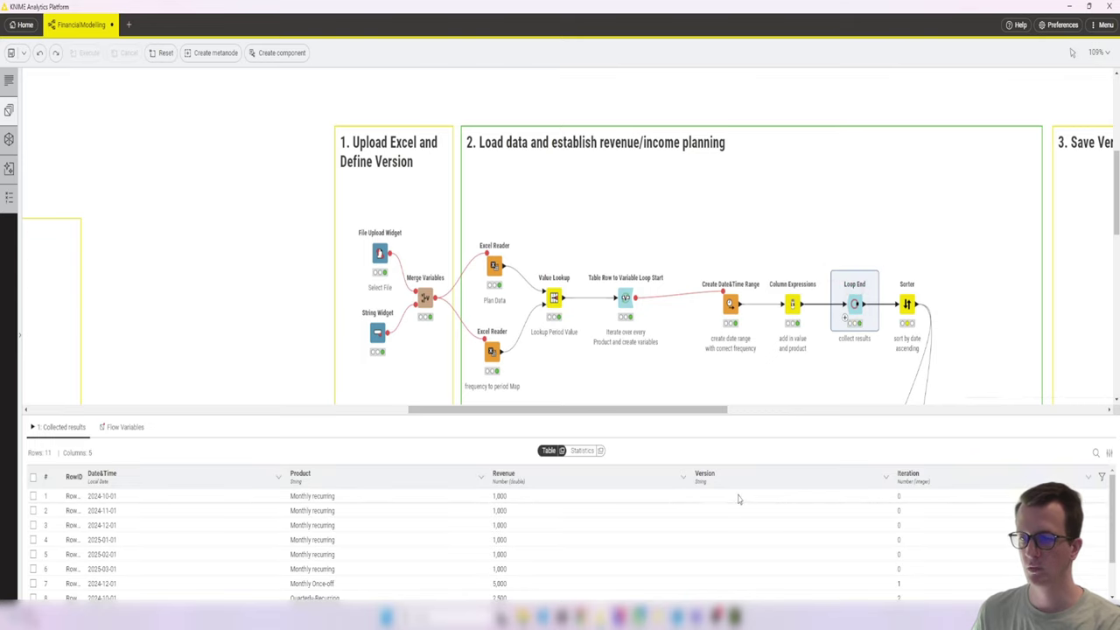
left_click_drag(727, 503, 726, 517)
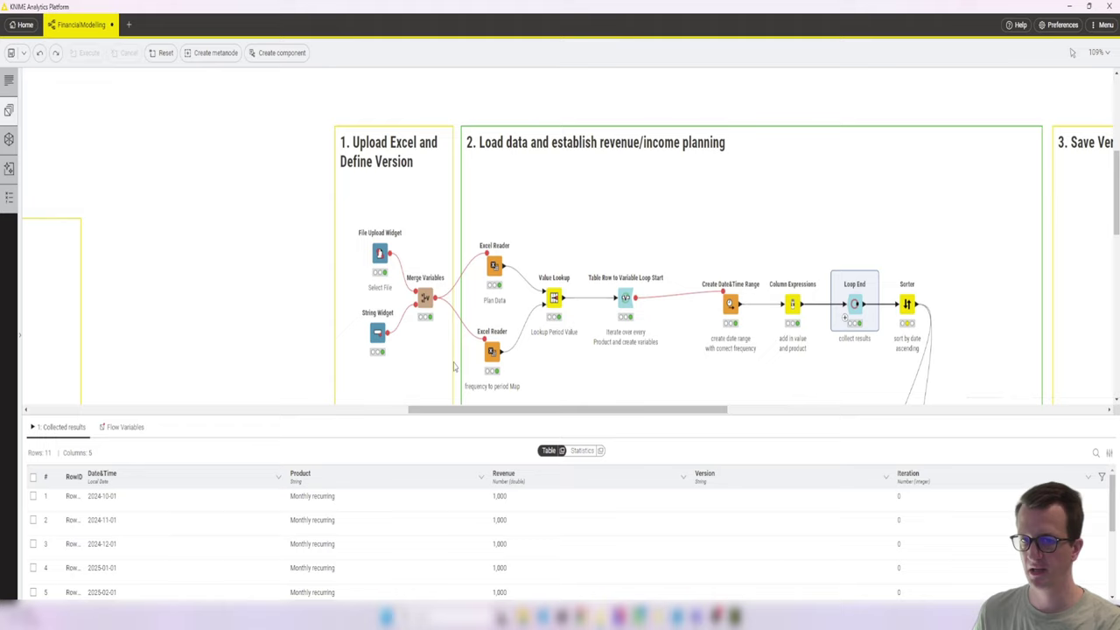
Enter V1 in the String Widget as the new default, then view the Sorter's 11 rows.
left_click(378, 332)
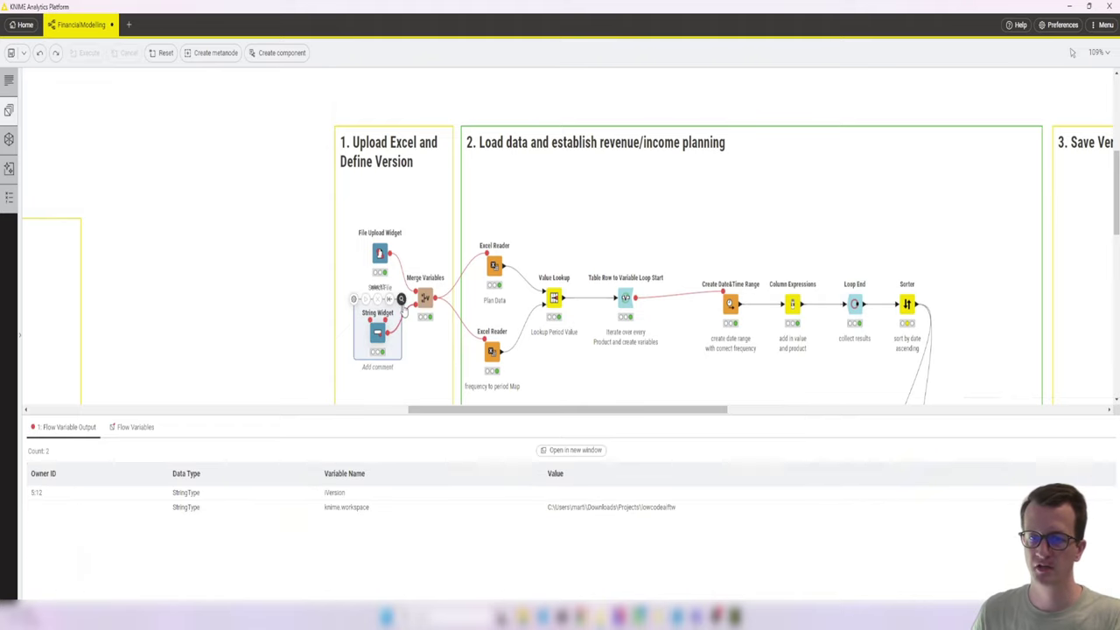
left_click(402, 300)
left_click(391, 131)
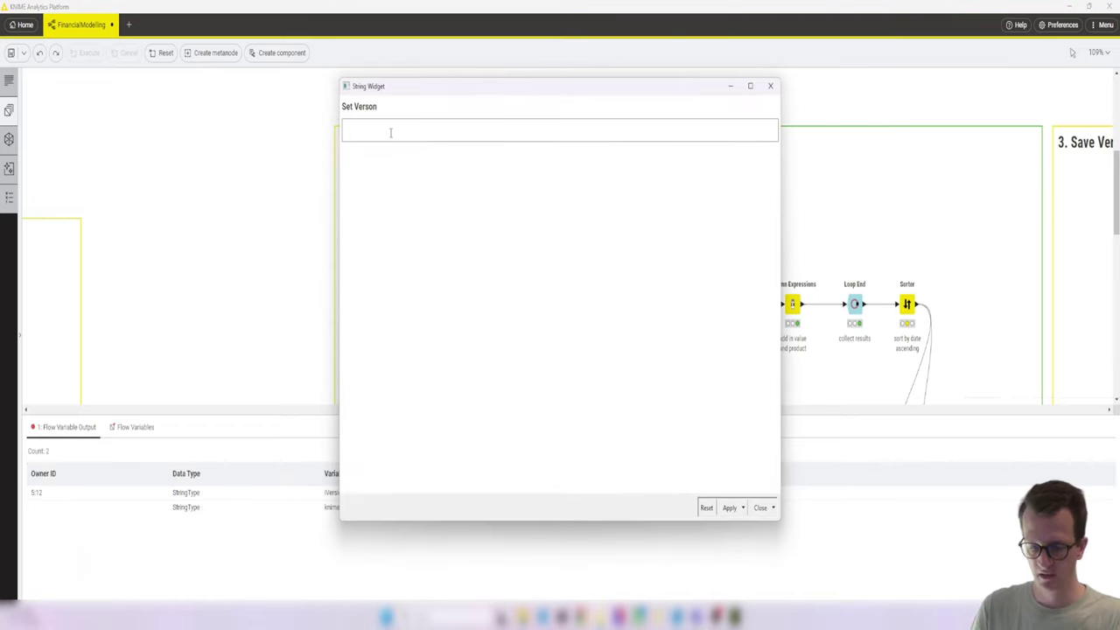
type("v1")
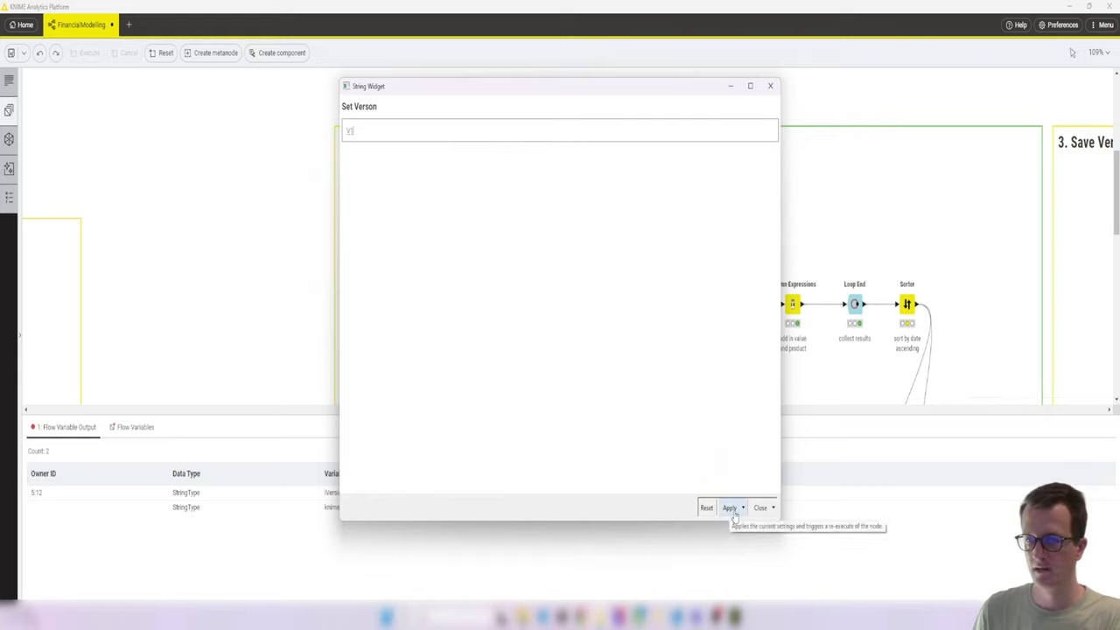
left_click(732, 511)
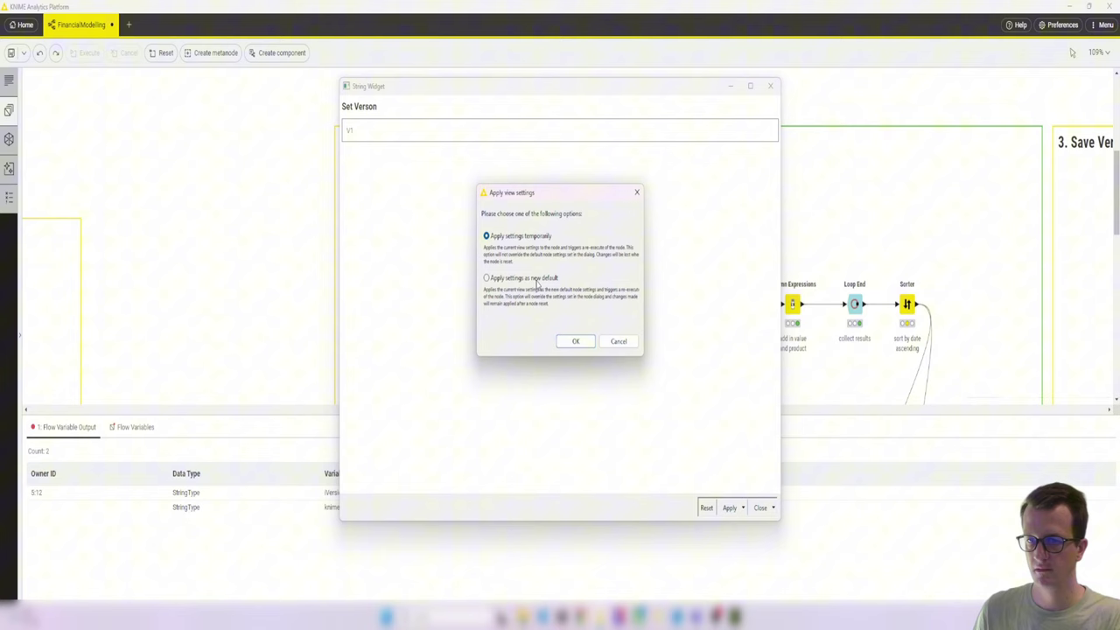
left_click(537, 282)
left_click(576, 341)
left_click(761, 507)
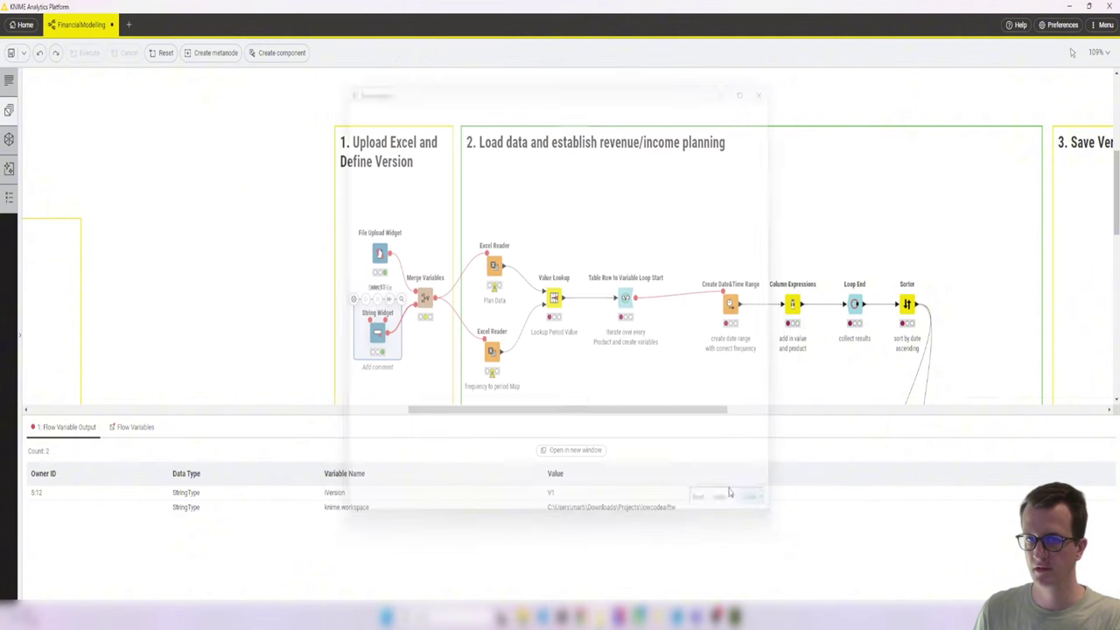
left_click(907, 304)
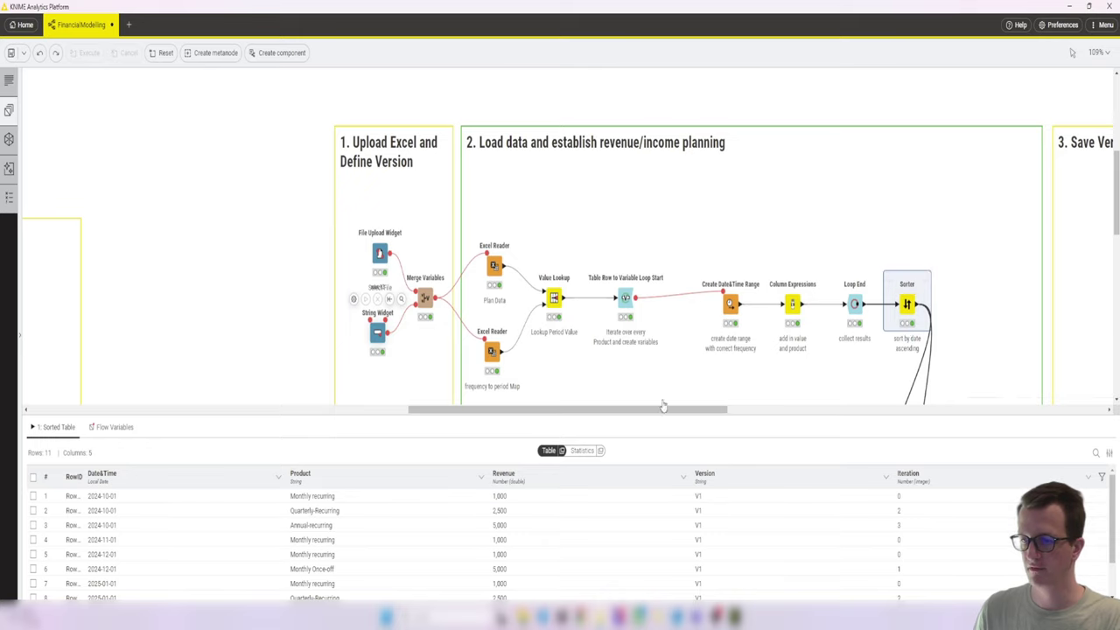
left_click_drag(646, 413, 747, 360)
scroll(747, 360, "down", 4)
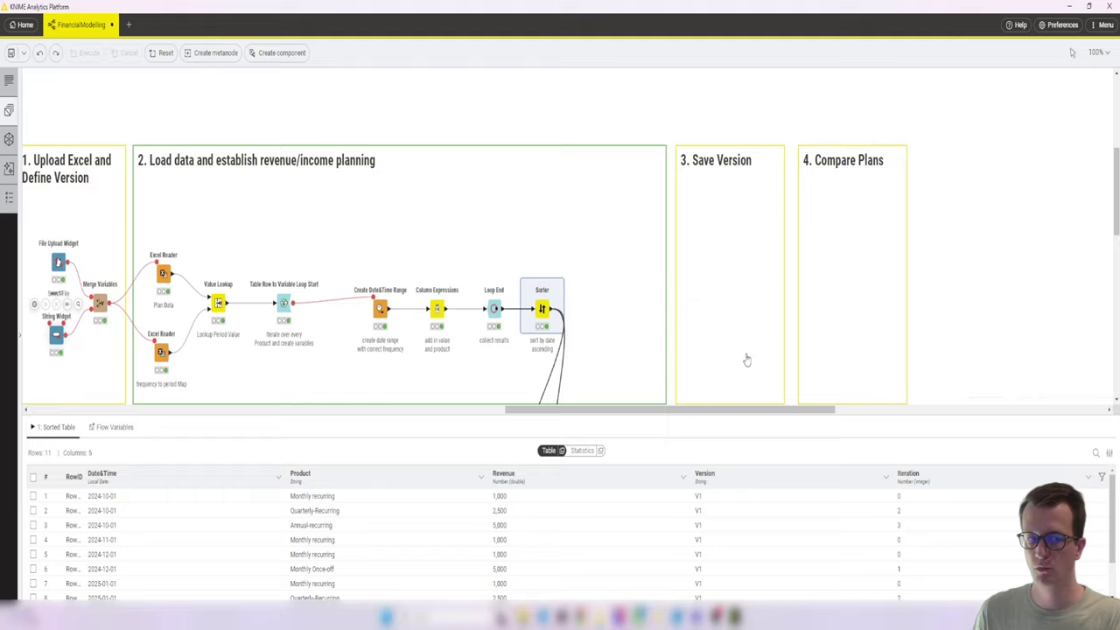
scroll(746, 360, "down", 3)
scroll(749, 354, "up", 1)
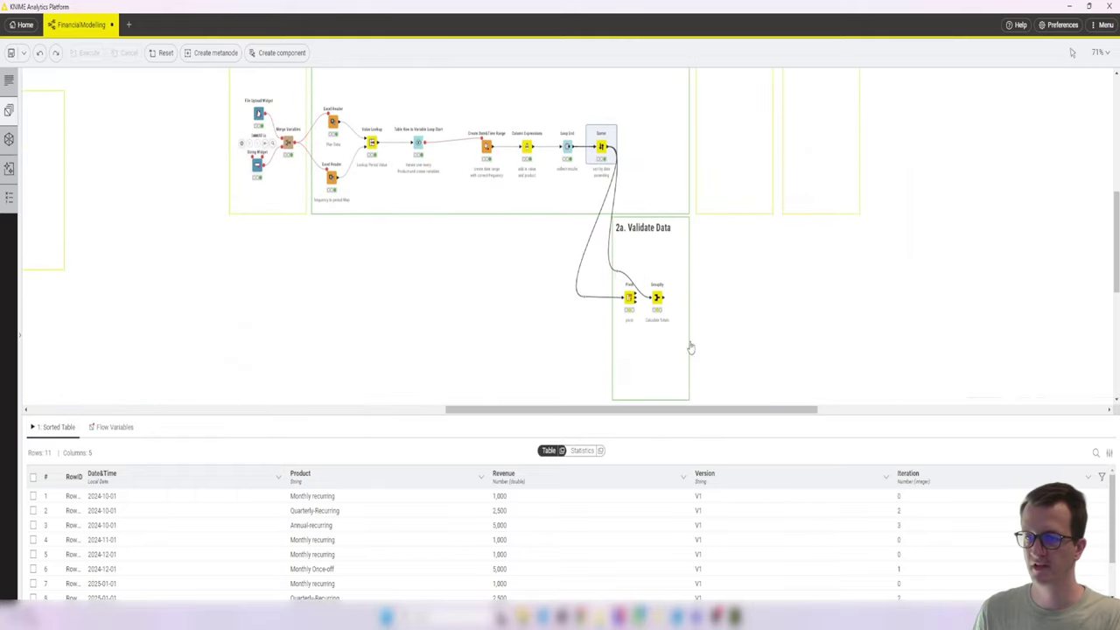
scroll(730, 295, "up", 3)
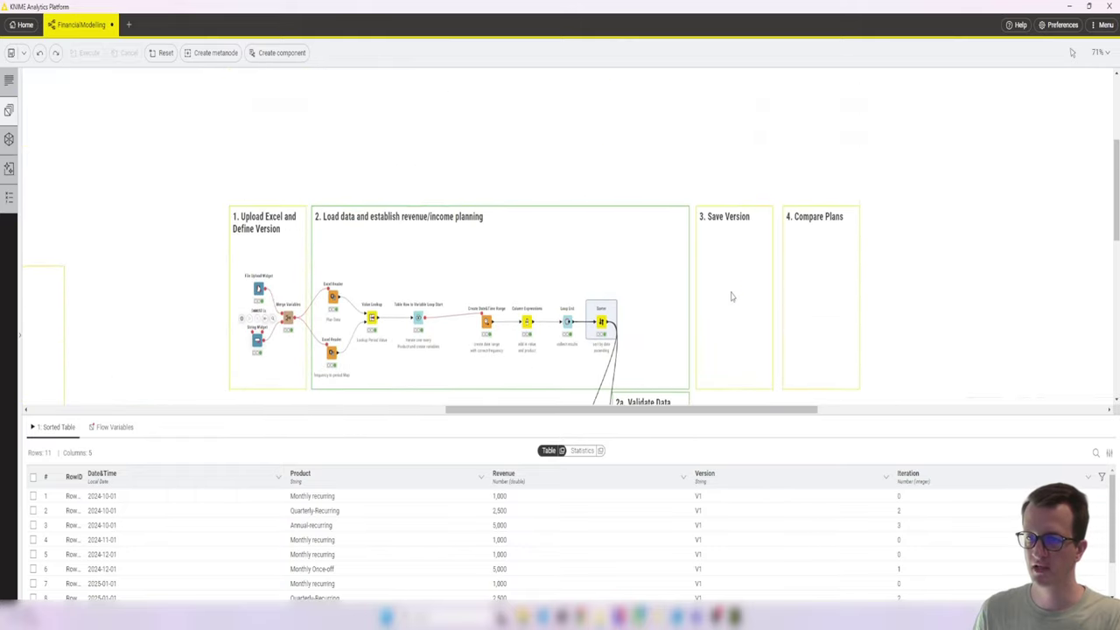
scroll(695, 312, "up", 4)
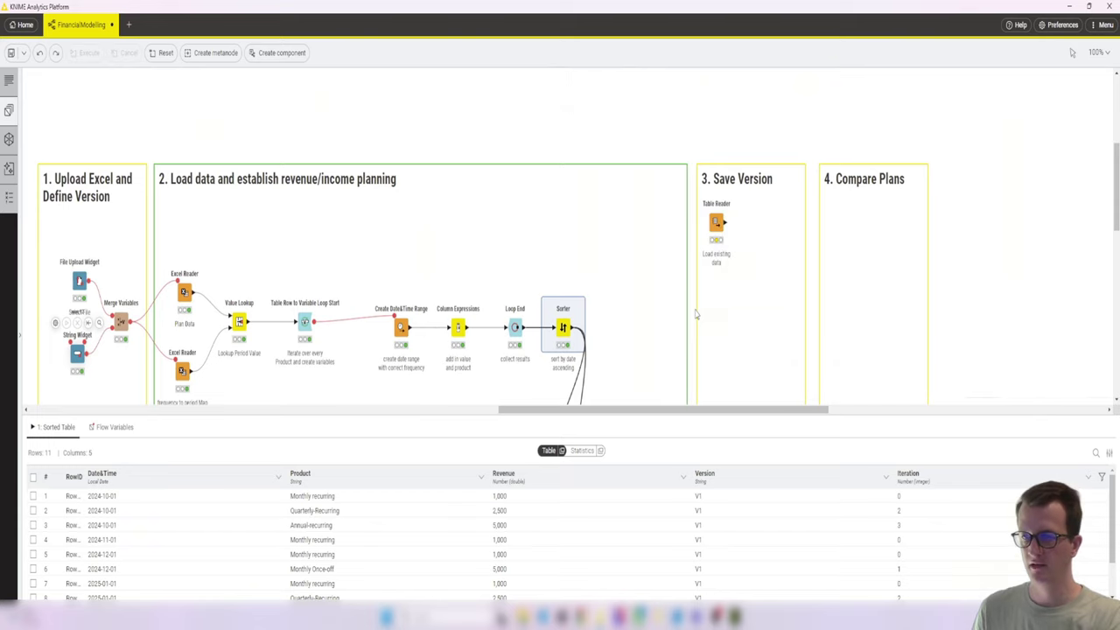
scroll(735, 343, "down", 1)
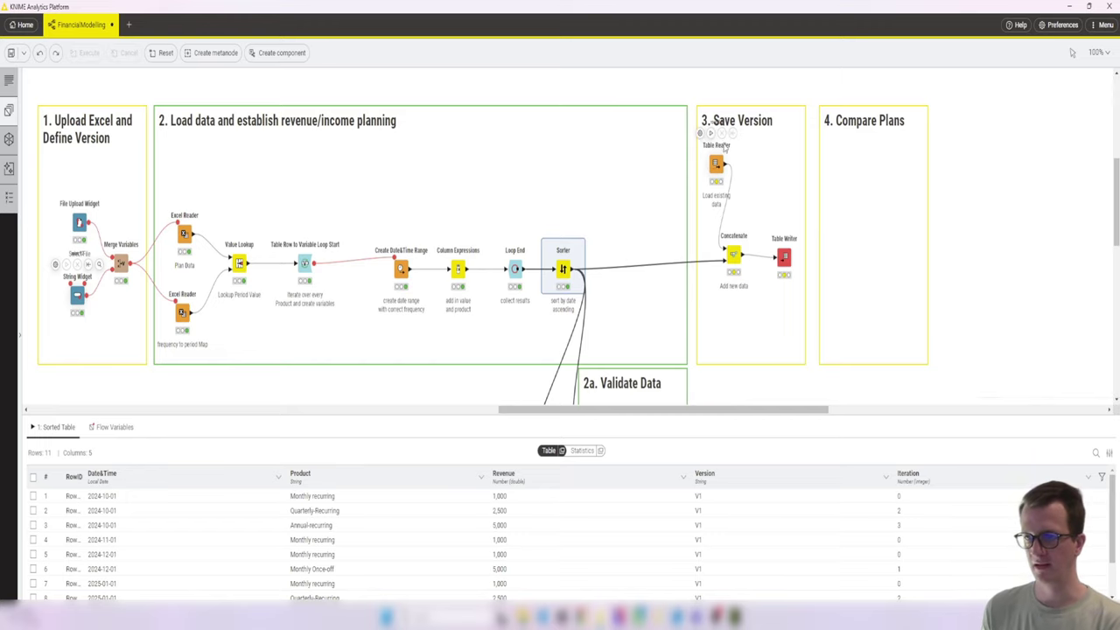
Review the existing-data Table Reader settings and link the Sorter output toward the Table Writer.
double_click(716, 166)
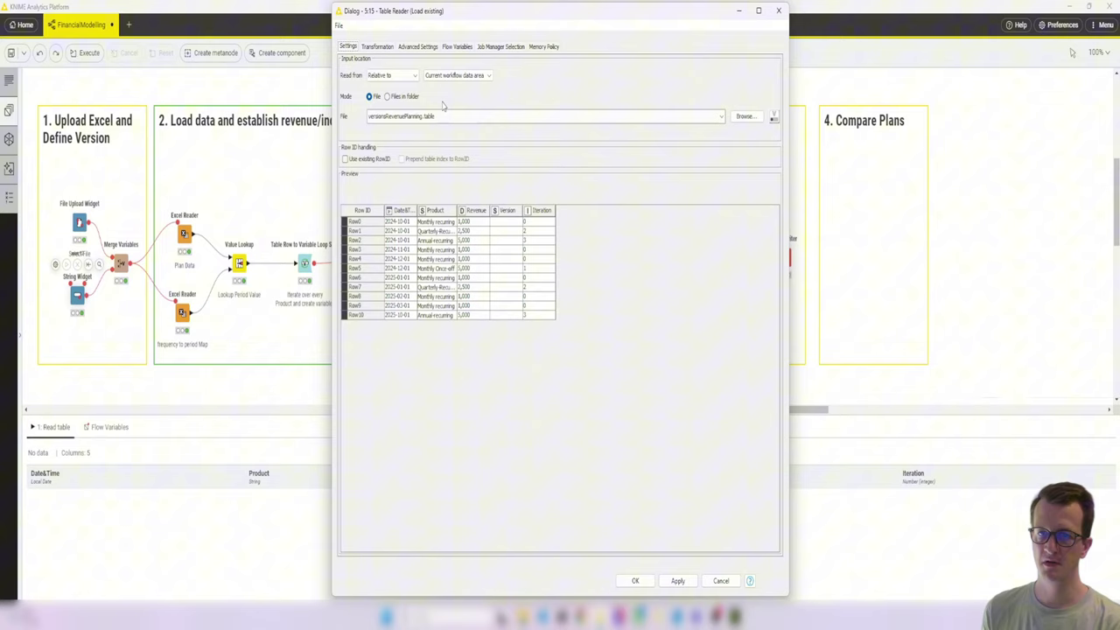
left_click(779, 12)
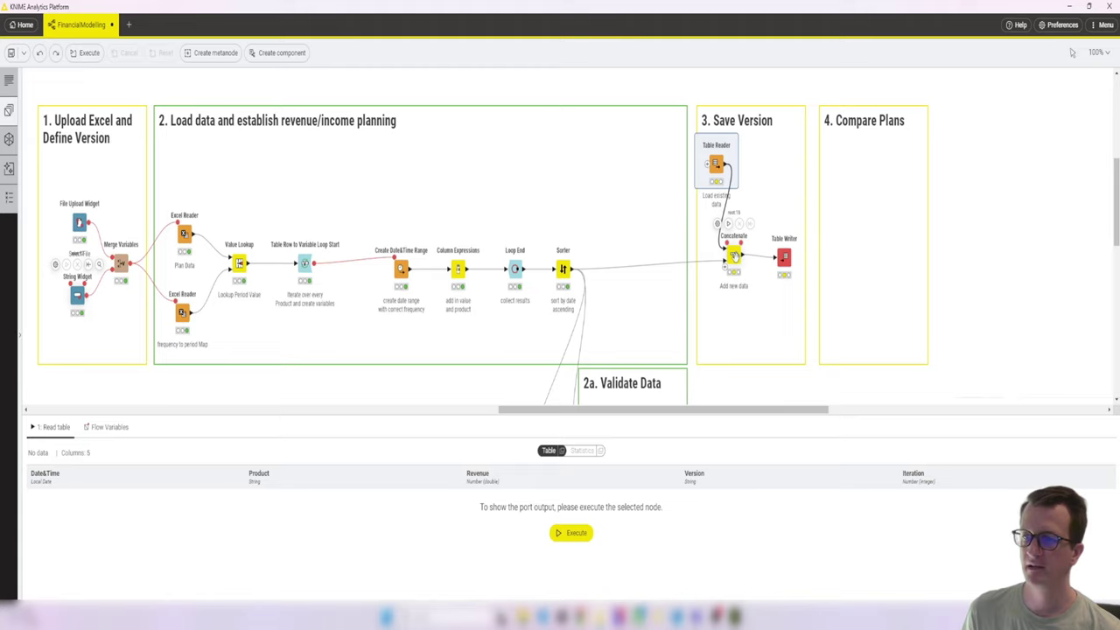
left_click(785, 256)
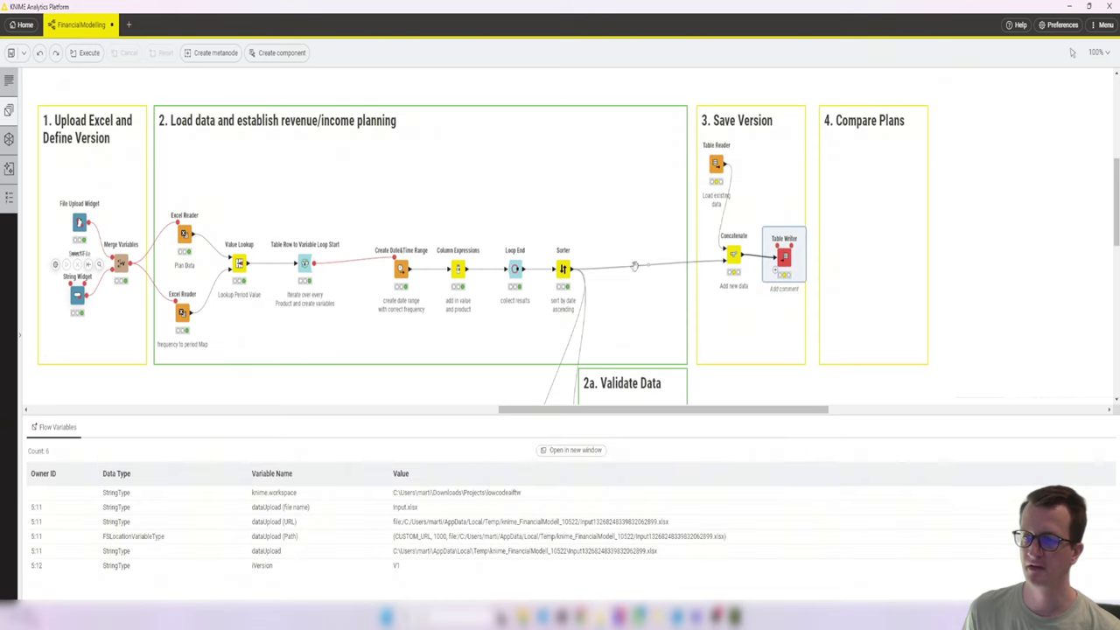
left_click_drag(573, 269, 786, 255)
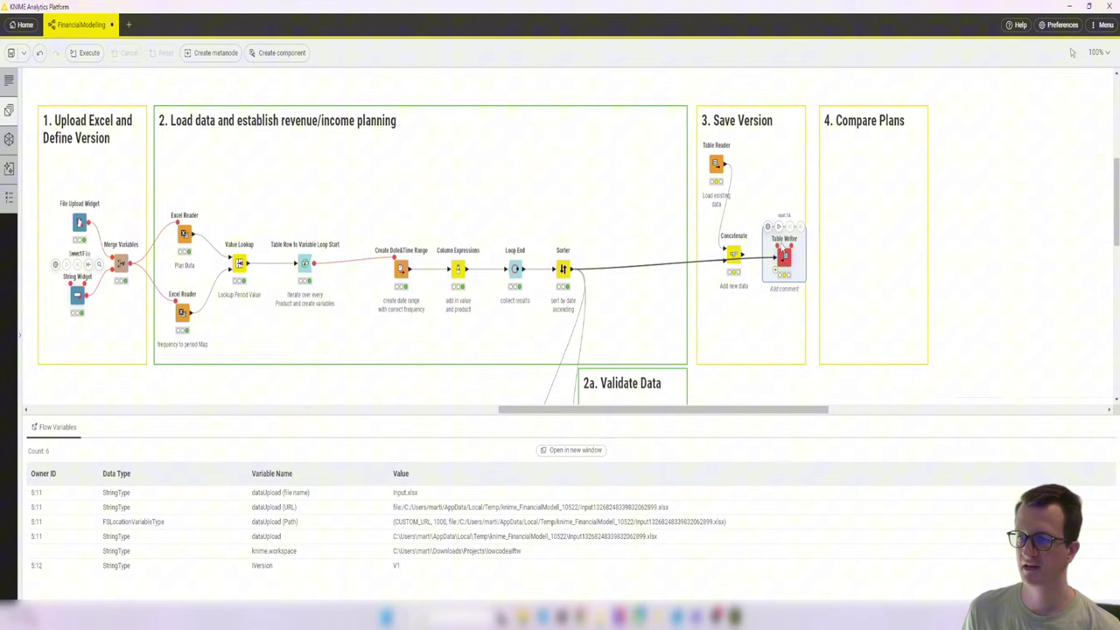
Load the saved versions, wire Sorter → Concatenate → Table Writer, and open the data folder.
left_click(716, 165)
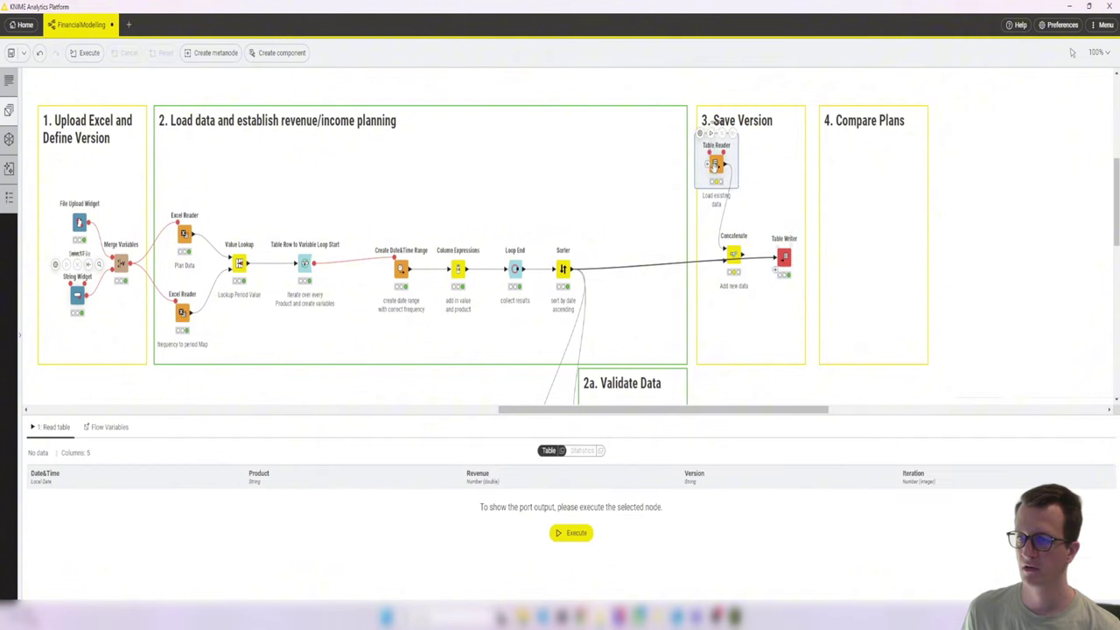
left_click(708, 134)
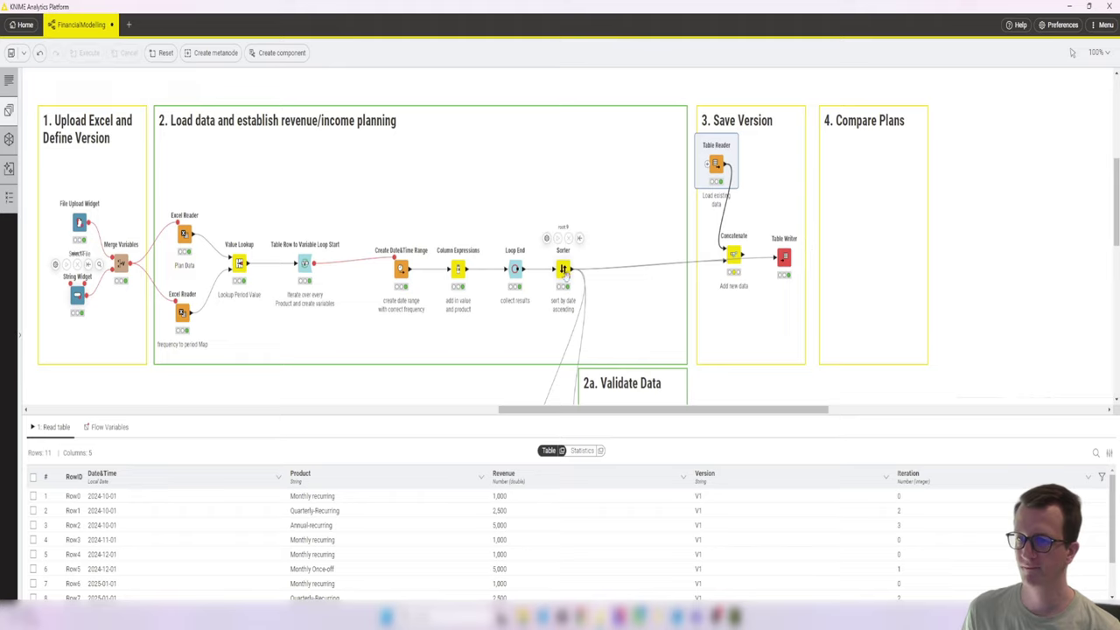
left_click_drag(574, 272, 728, 267)
left_click(595, 275)
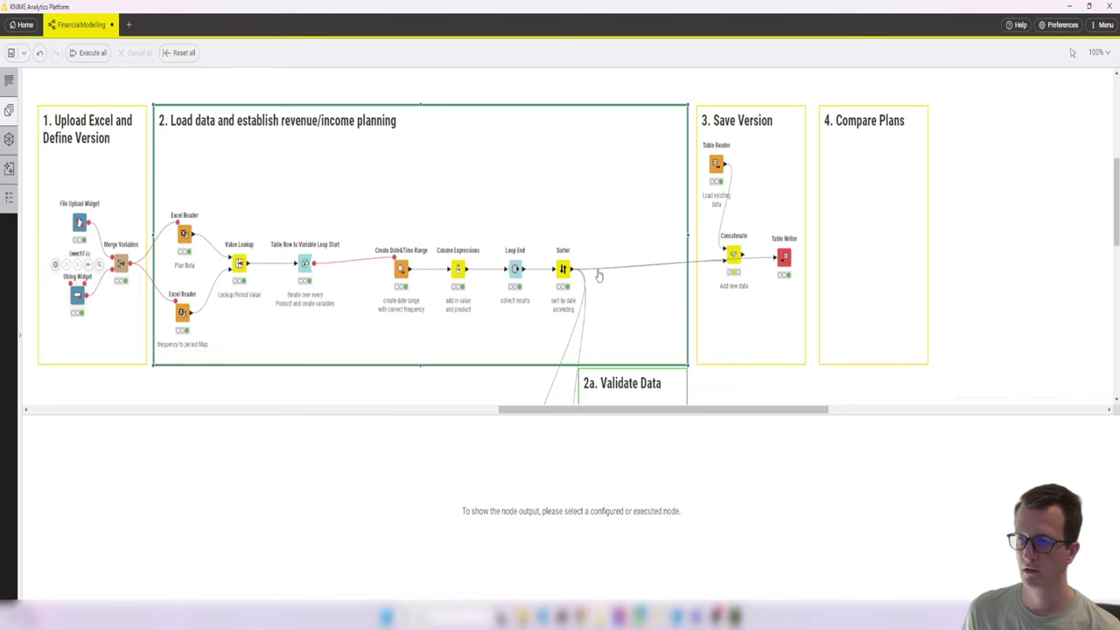
left_click_drag(574, 269, 736, 274)
left_click(733, 254)
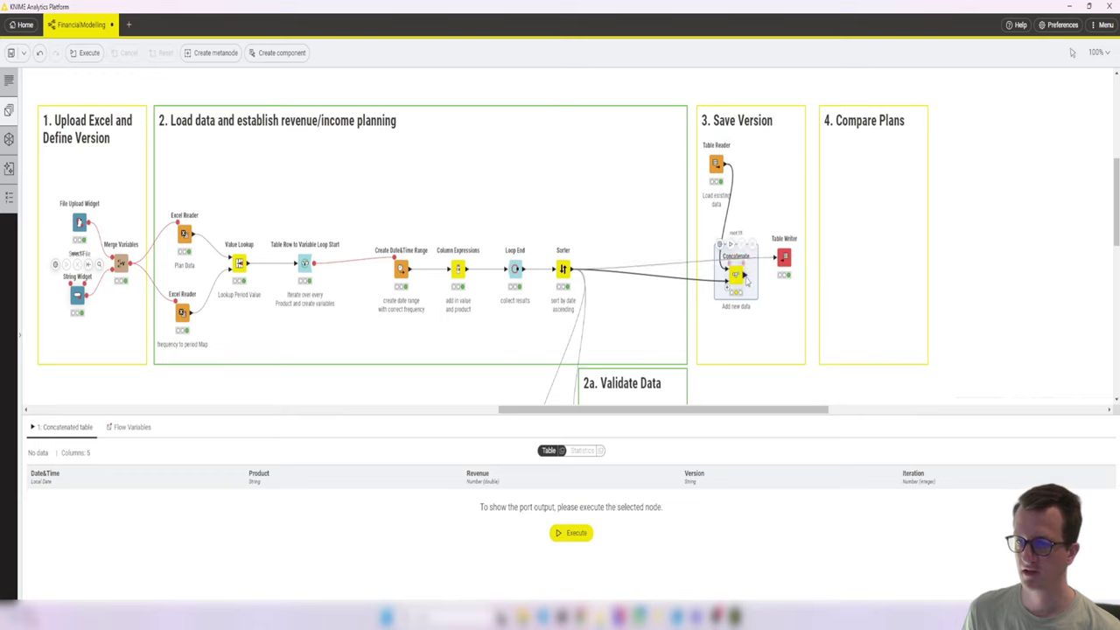
left_click_drag(746, 274, 775, 258)
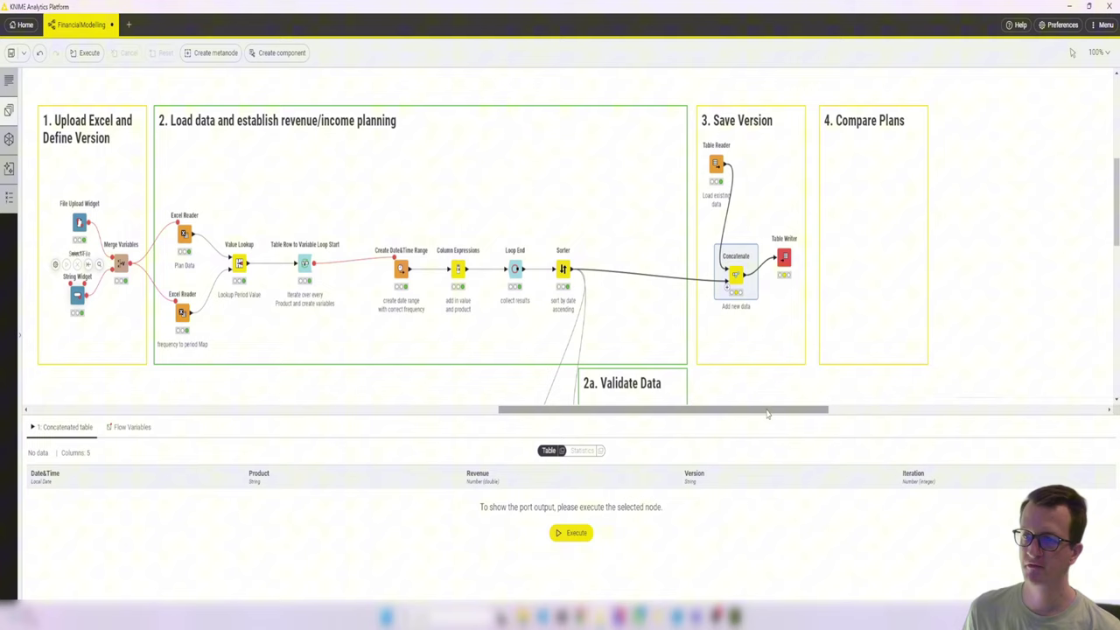
left_click(716, 162)
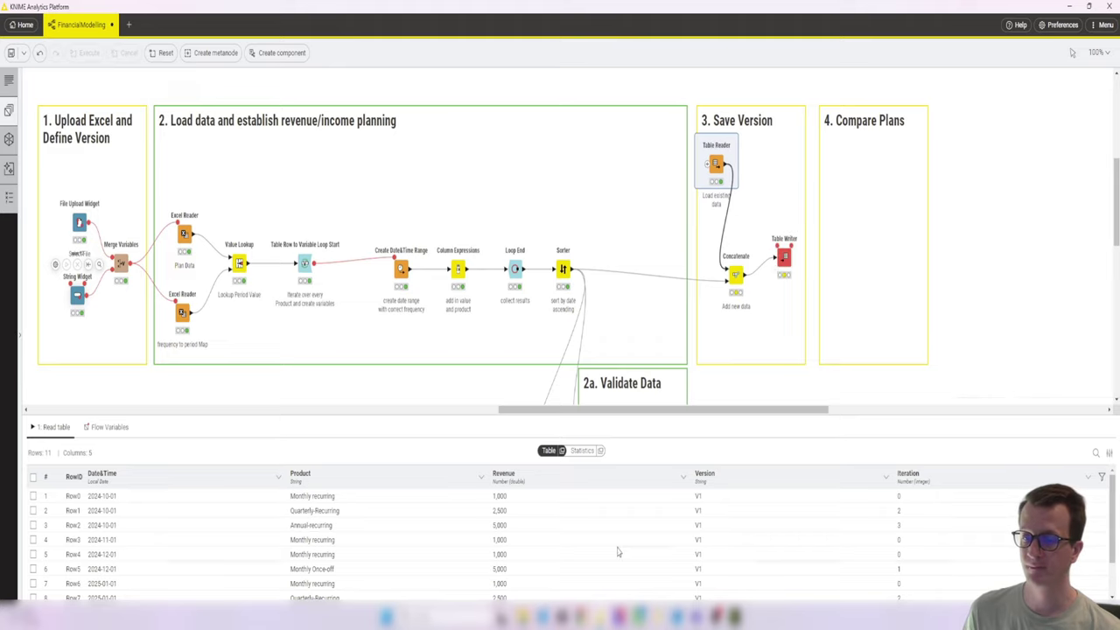
left_click(524, 617)
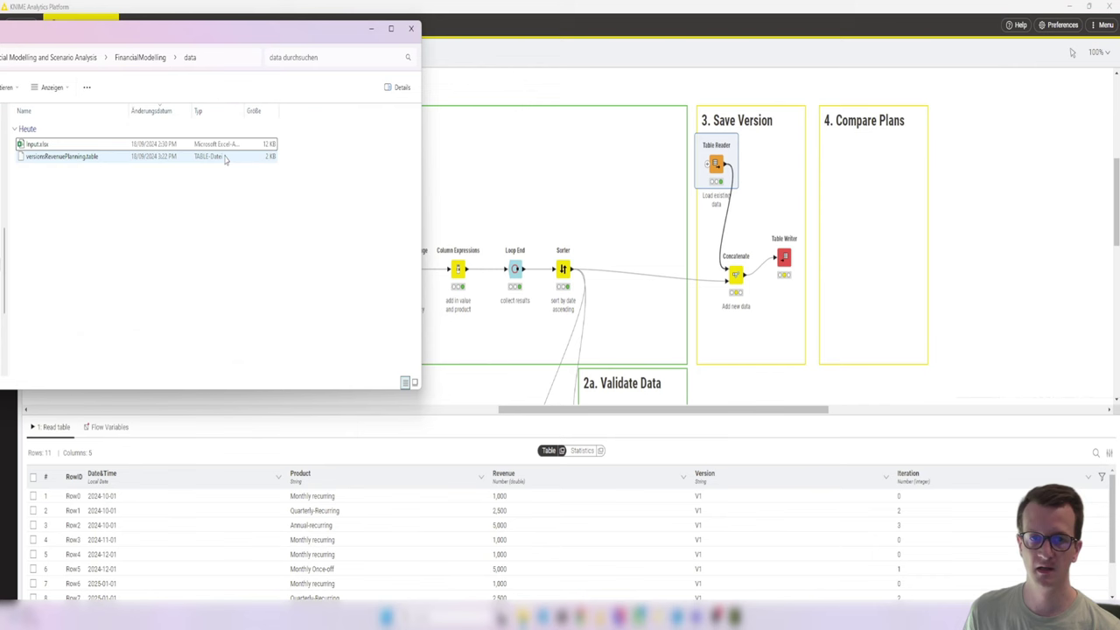
In Input.xlsx's Plan sheet, change the Monthly recurring start date in B2 to 1/11/2024.
left_click(175, 145)
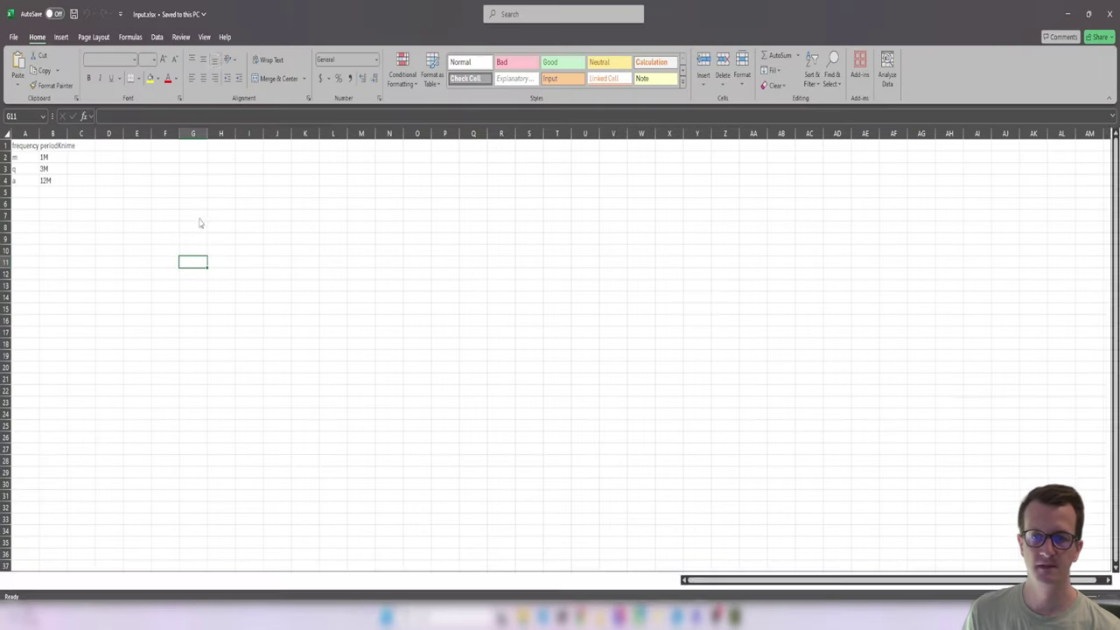
left_click(59, 581)
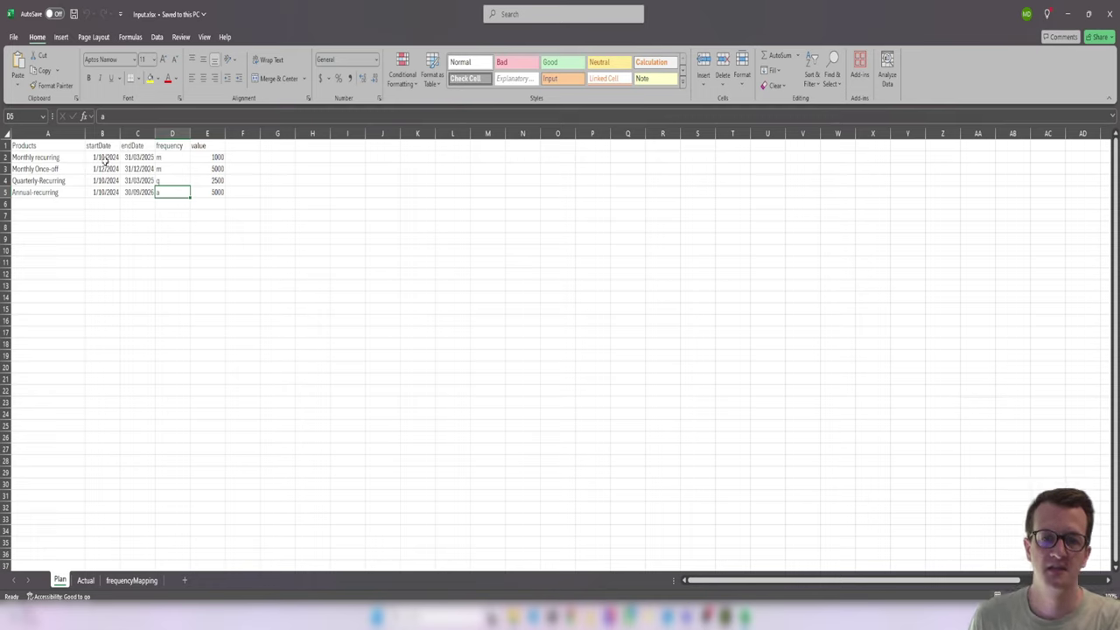
left_click(106, 157)
double_click(112, 116)
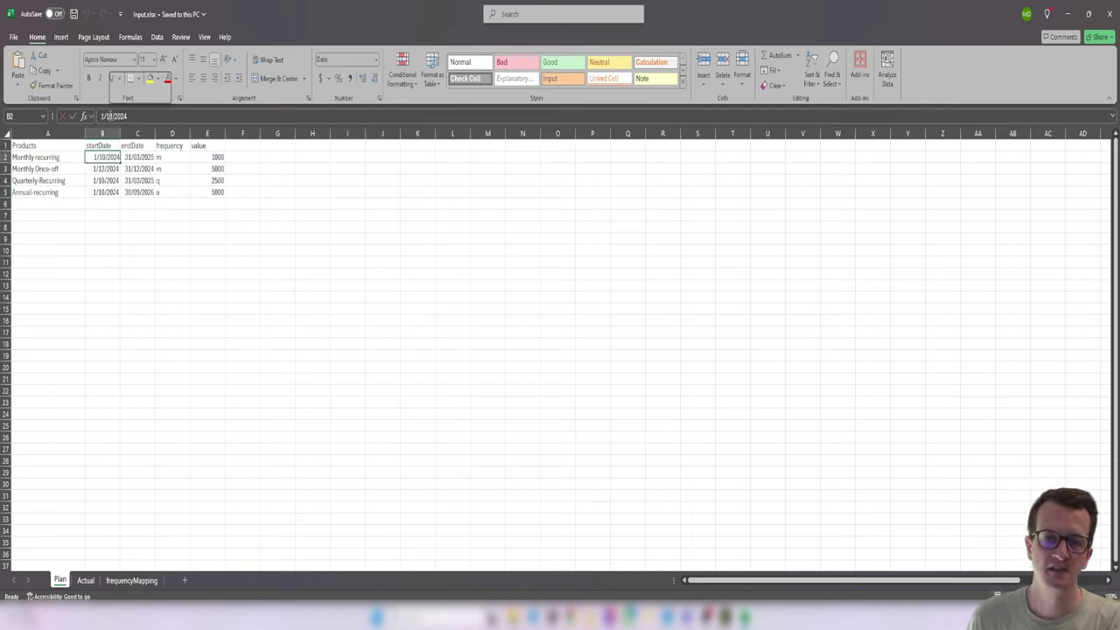
key("BackSpace")
type("1")
key("Return")
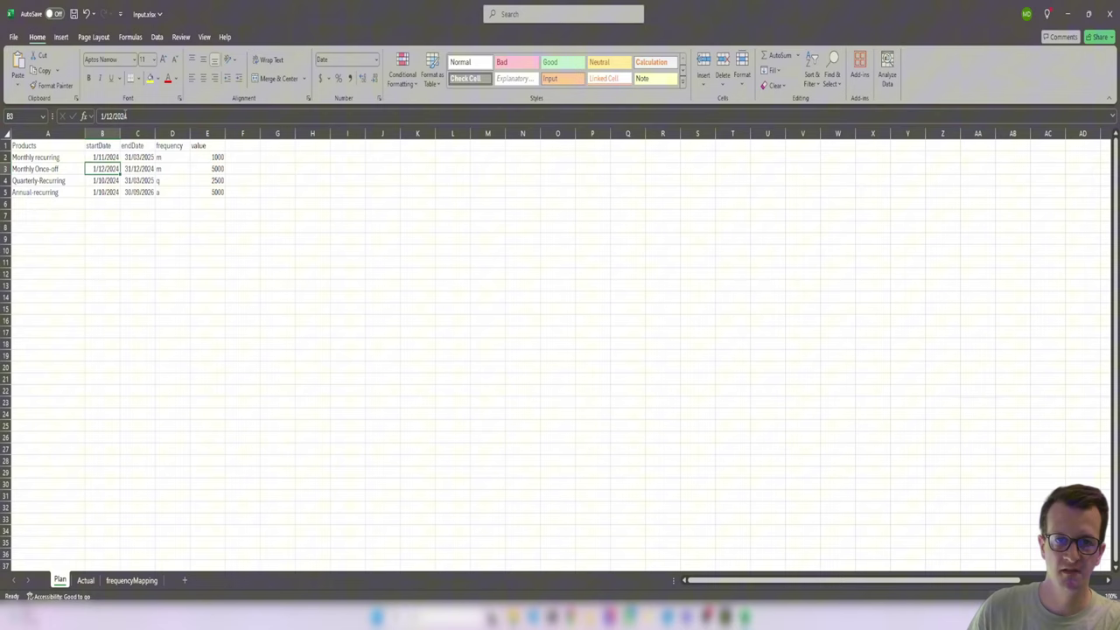
Change the Annual-recurring end date in C5 to 30/09/2027, then save and close Excel.
left_click(137, 191)
key("F2")
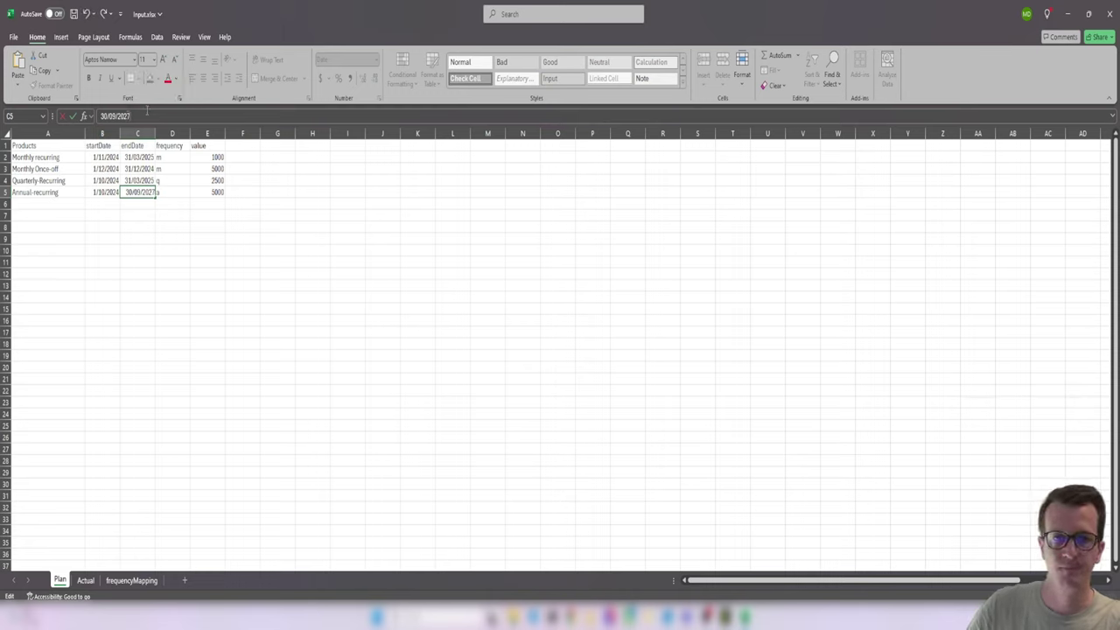
key("BackSpace")
type("7")
key("Return")
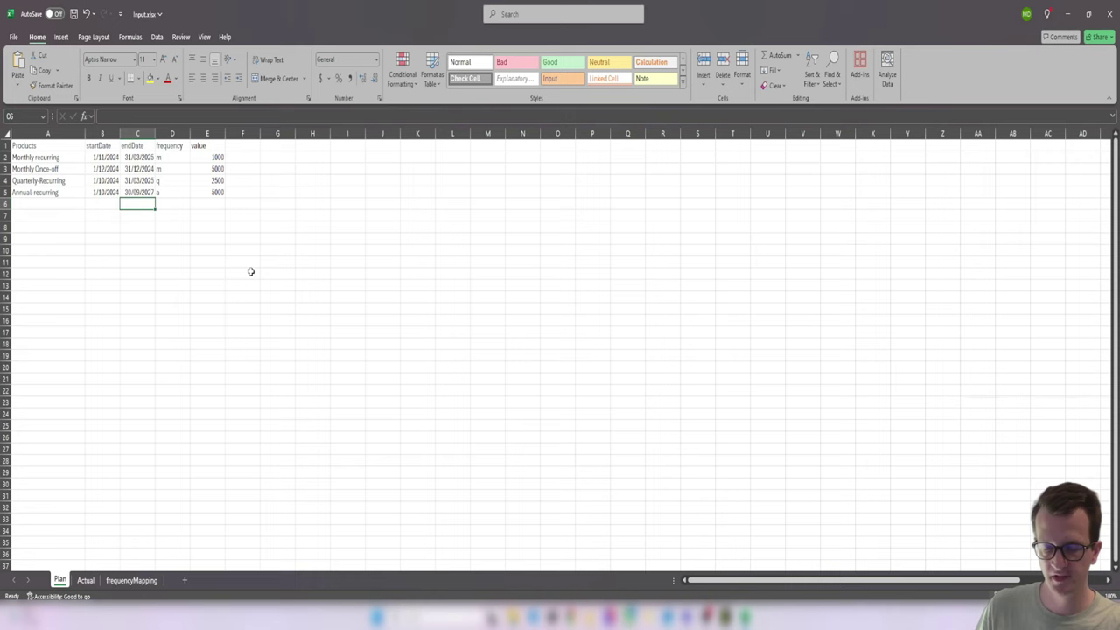
left_click(74, 15)
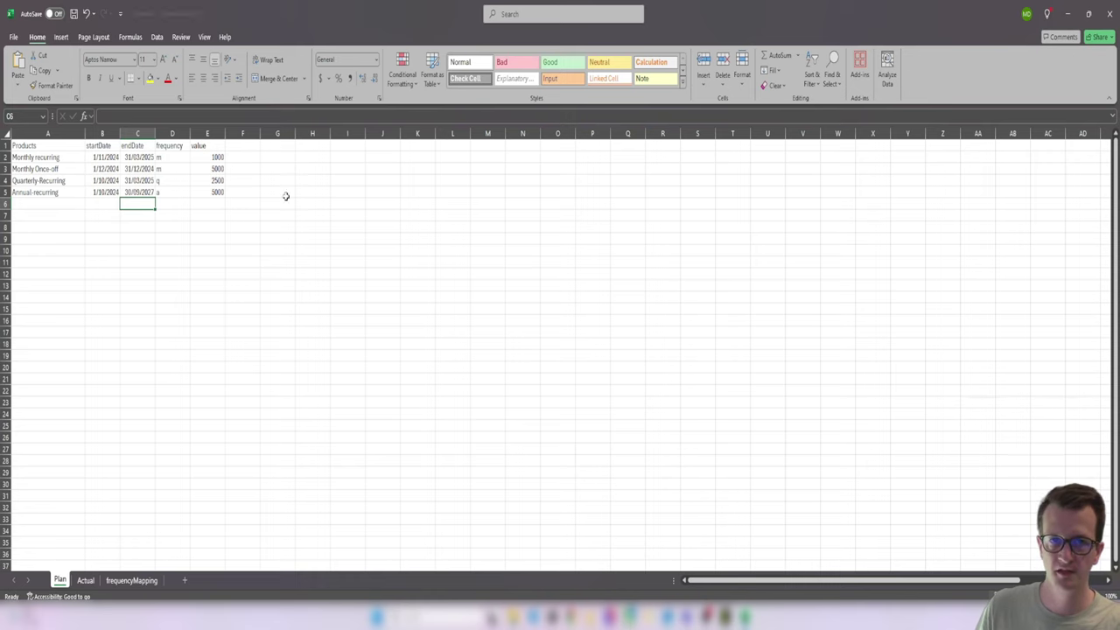
left_click(1109, 13)
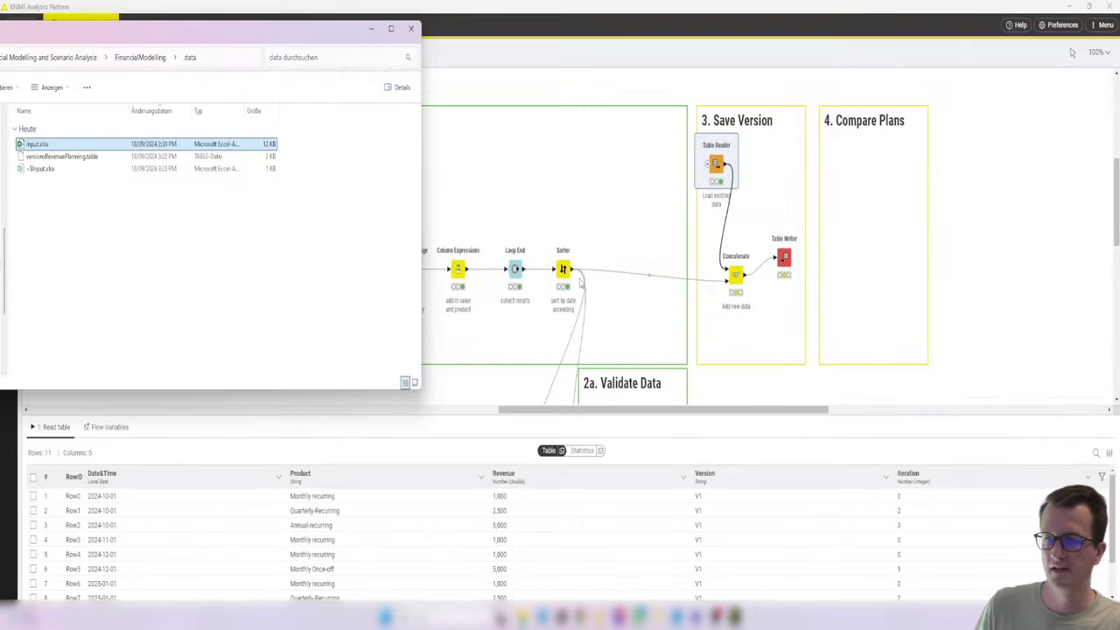
Return to KNIME and reset the whole workflow.
left_click(807, 372)
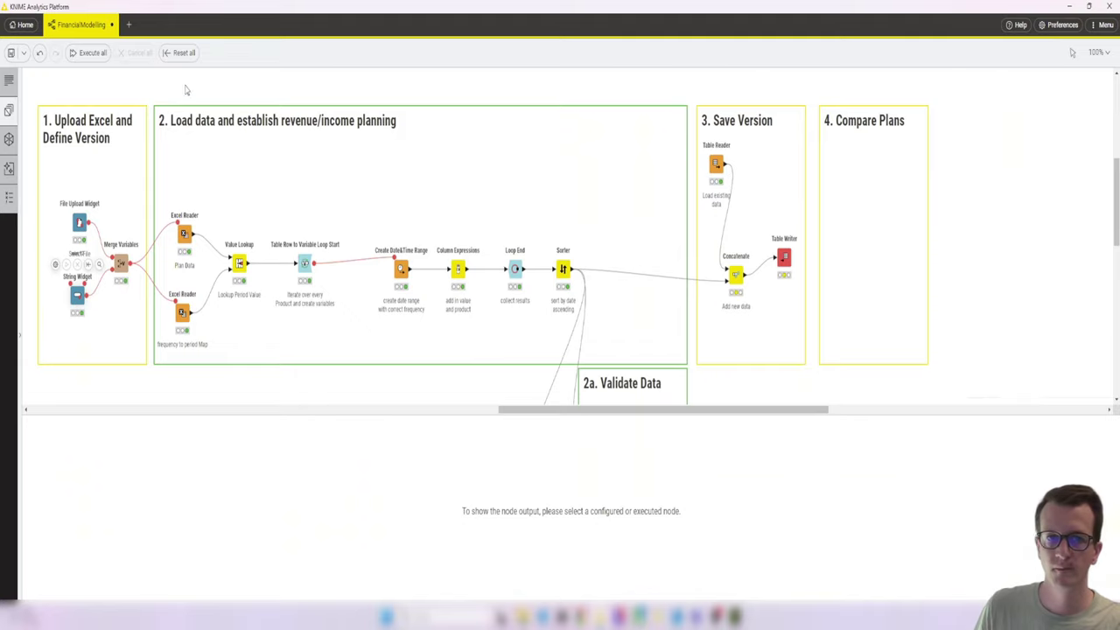
left_click(175, 53)
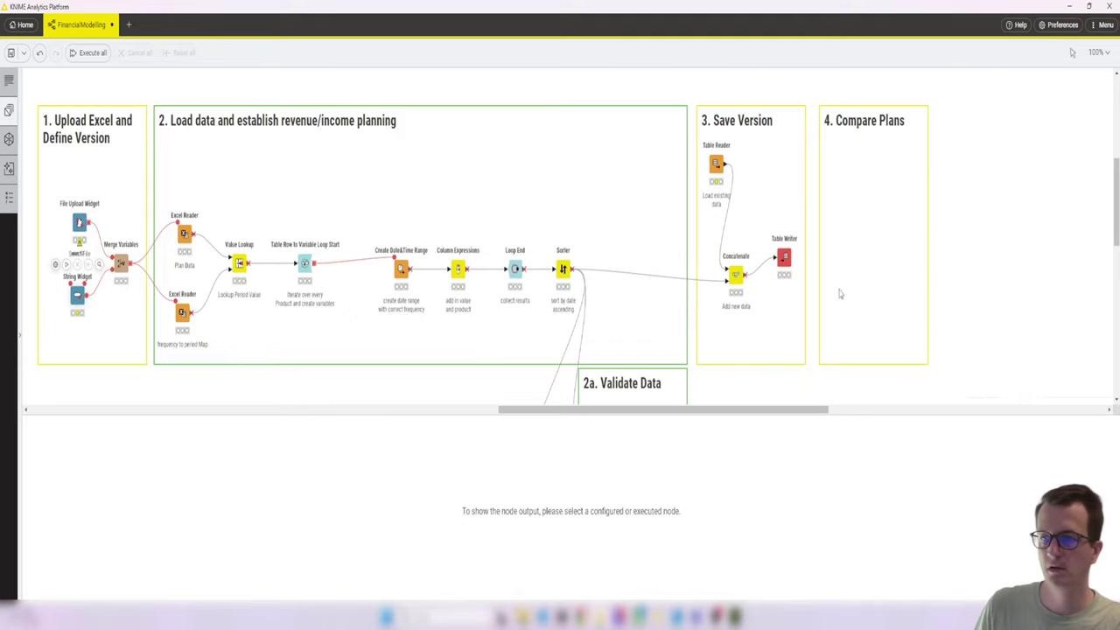
mouse_move(563, 270)
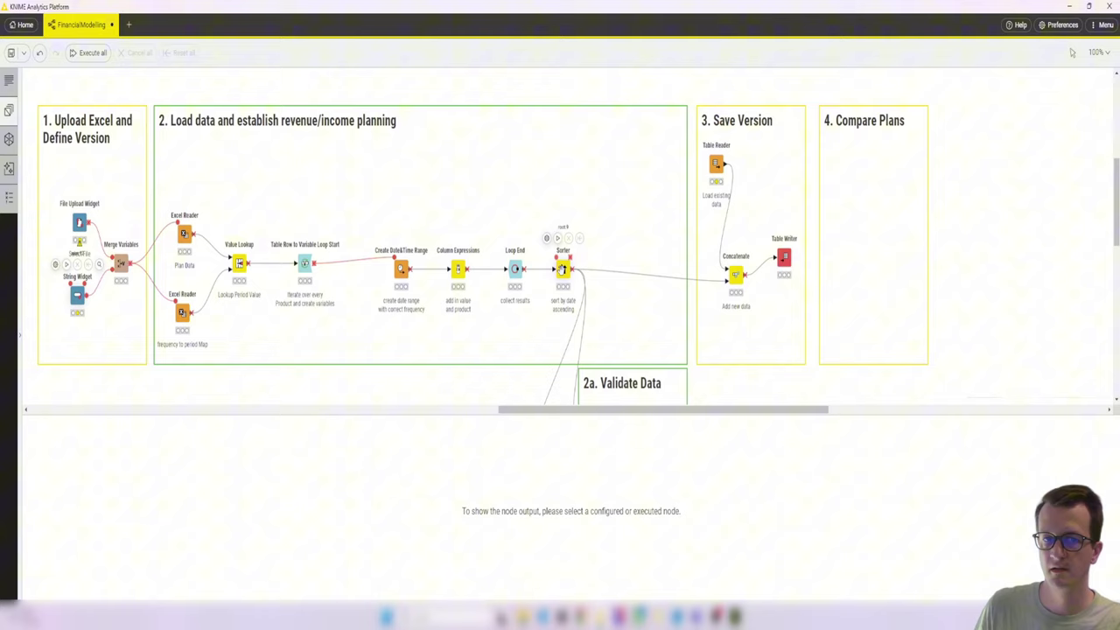
left_click_drag(615, 409, 505, 411)
Upload the updated Input.xlsx through the File Upload Widget and apply it.
double_click(442, 222)
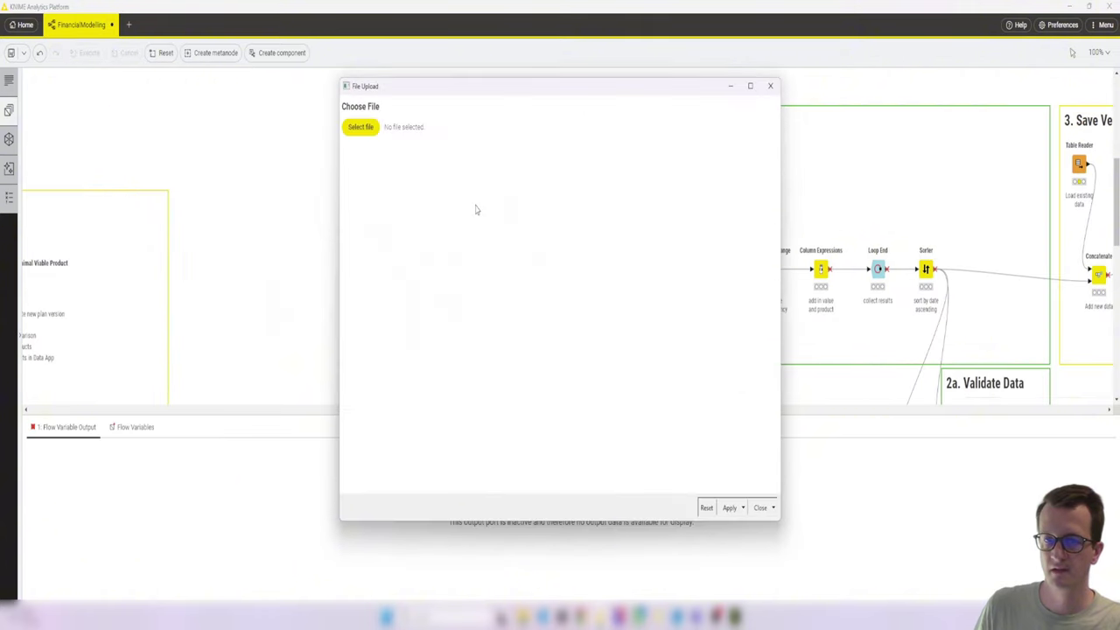
left_click(361, 128)
left_click(521, 204)
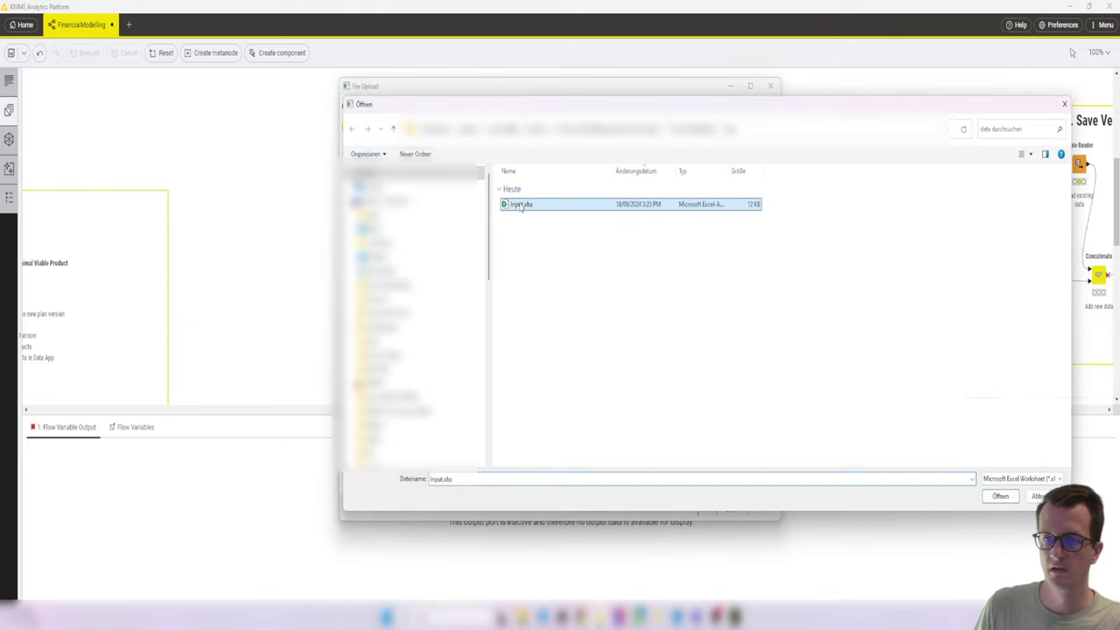
left_click(996, 499)
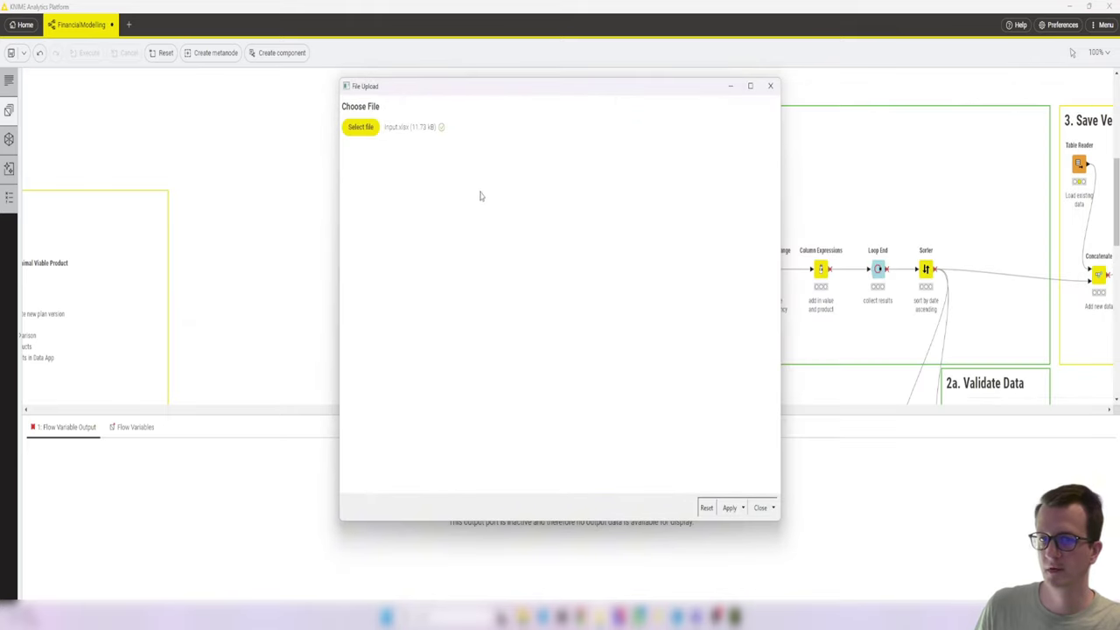
left_click(729, 507)
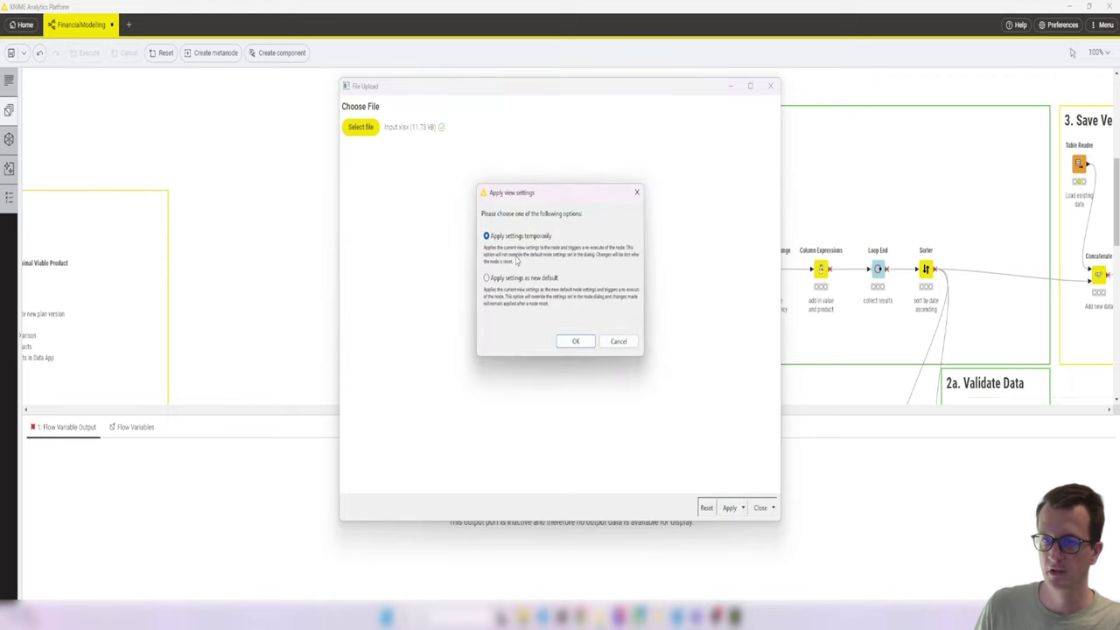
left_click(576, 342)
left_click(761, 507)
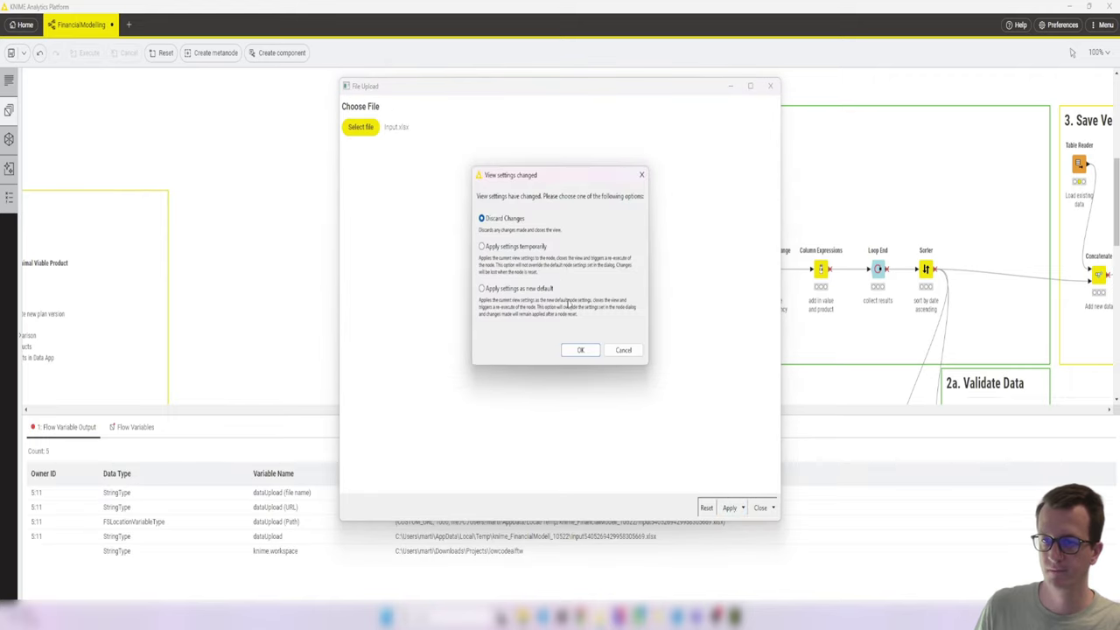
left_click(535, 249)
left_click(581, 350)
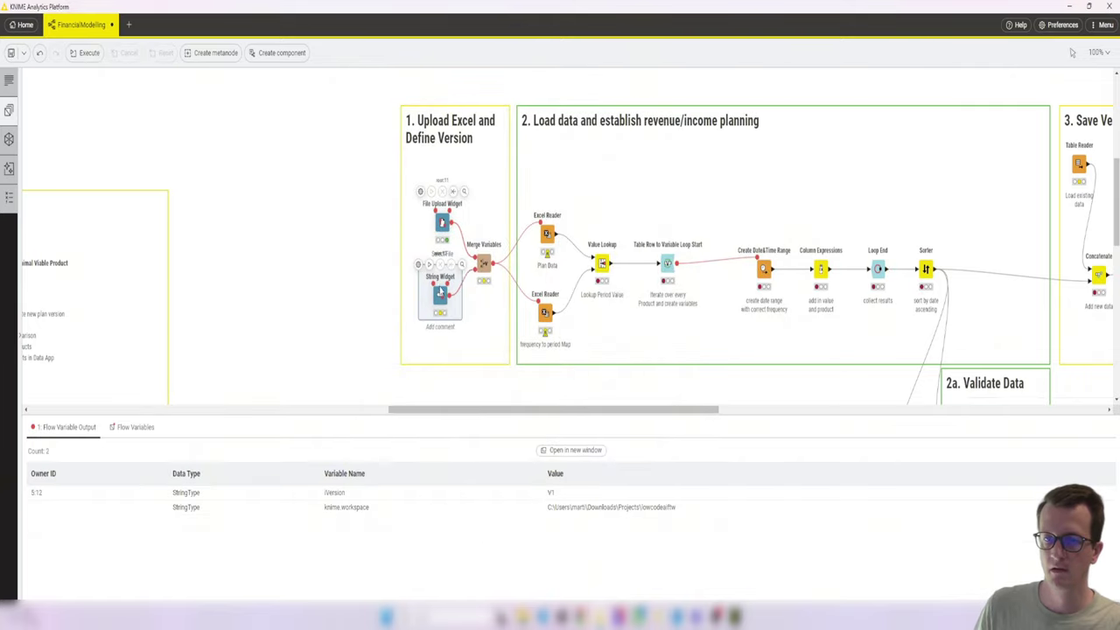
Change the String Widget version from V1 to V2 and check the resulting variables.
left_click(461, 265)
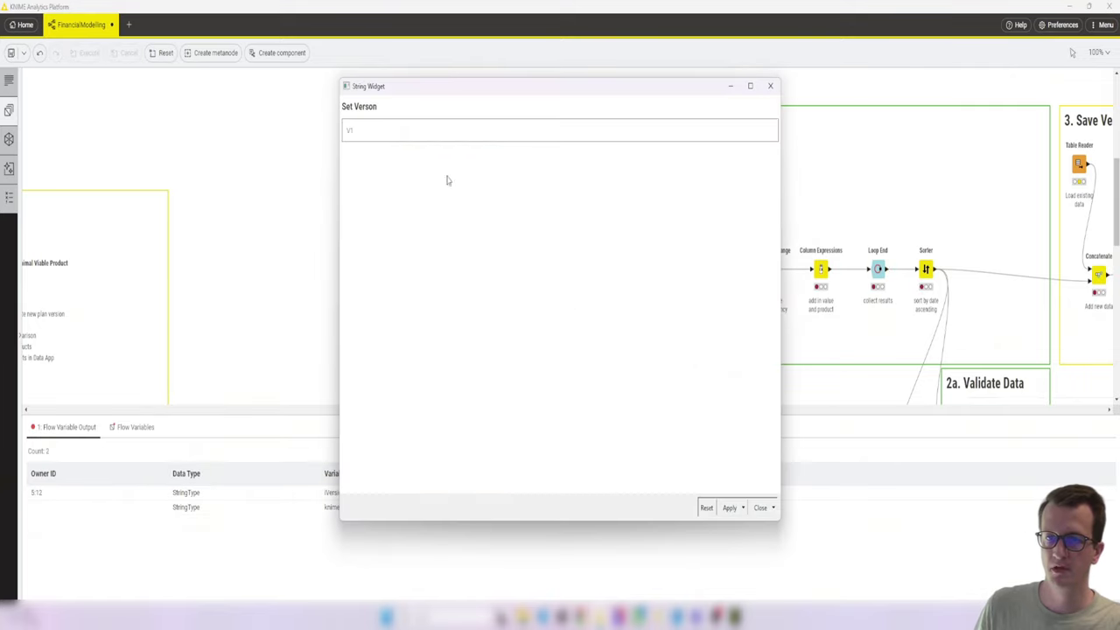
left_click(381, 133)
key("BackSpace")
type("2")
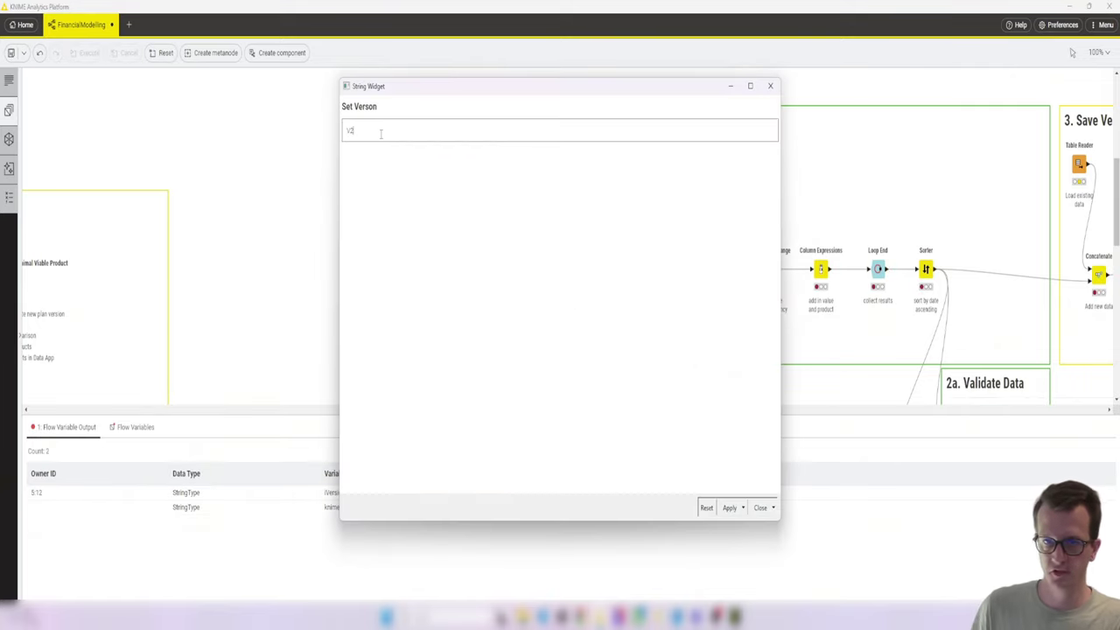
left_click(729, 508)
left_click(576, 342)
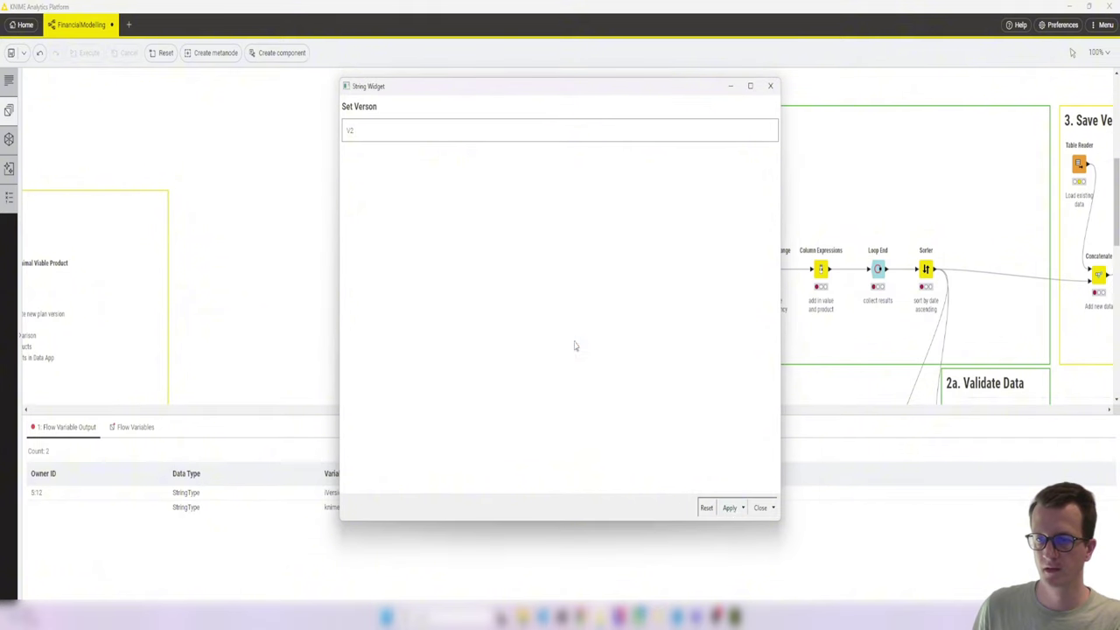
left_click(760, 508)
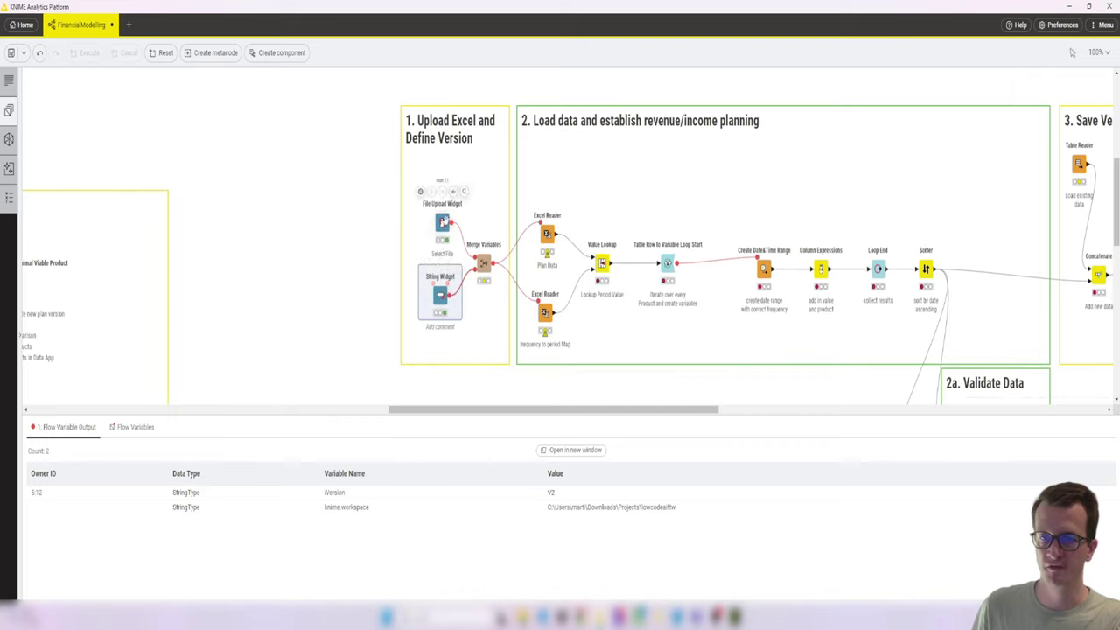
left_click(442, 224)
left_click(440, 295)
left_click(442, 224)
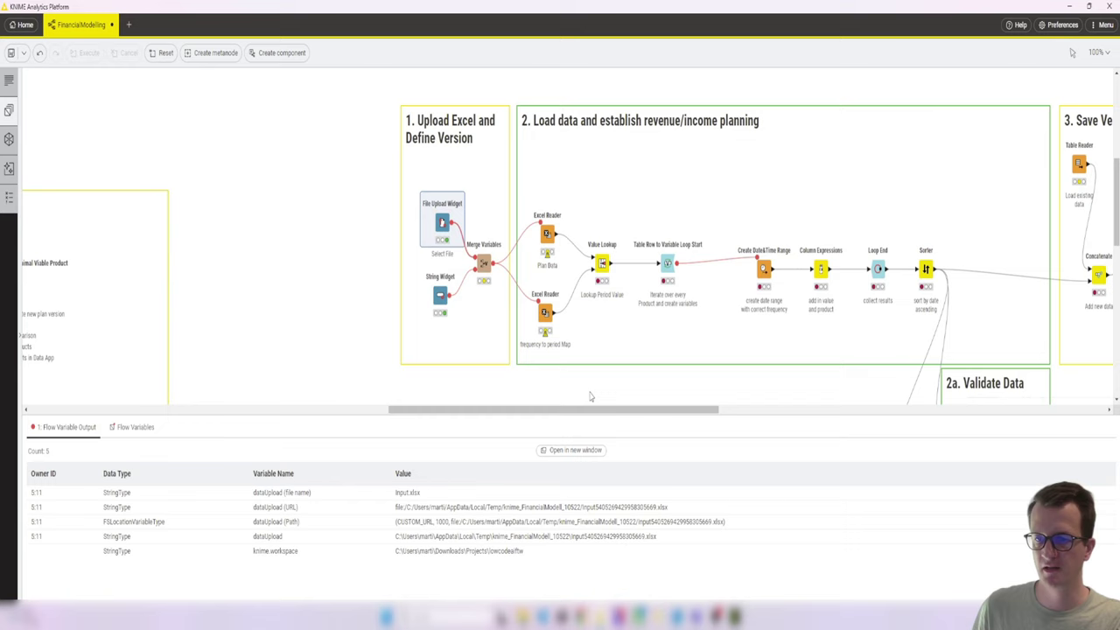
left_click_drag(591, 418, 663, 417)
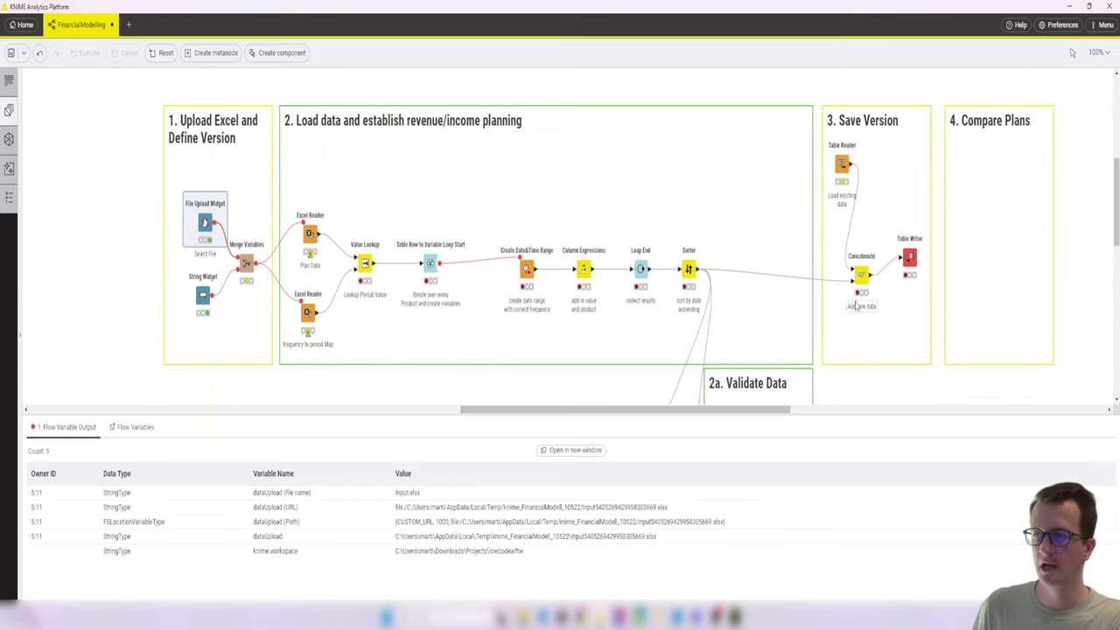
Run the workflow and inspect the sorted, saved, and concatenated rows sorted by Version.
left_click(862, 277)
left_click(690, 269)
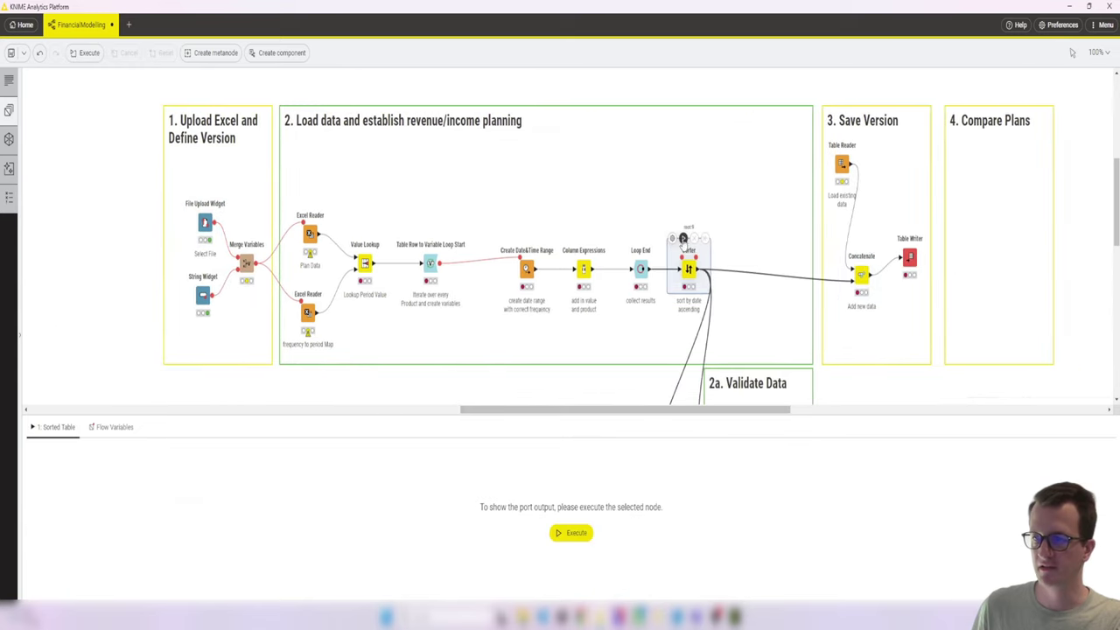
left_click(682, 239)
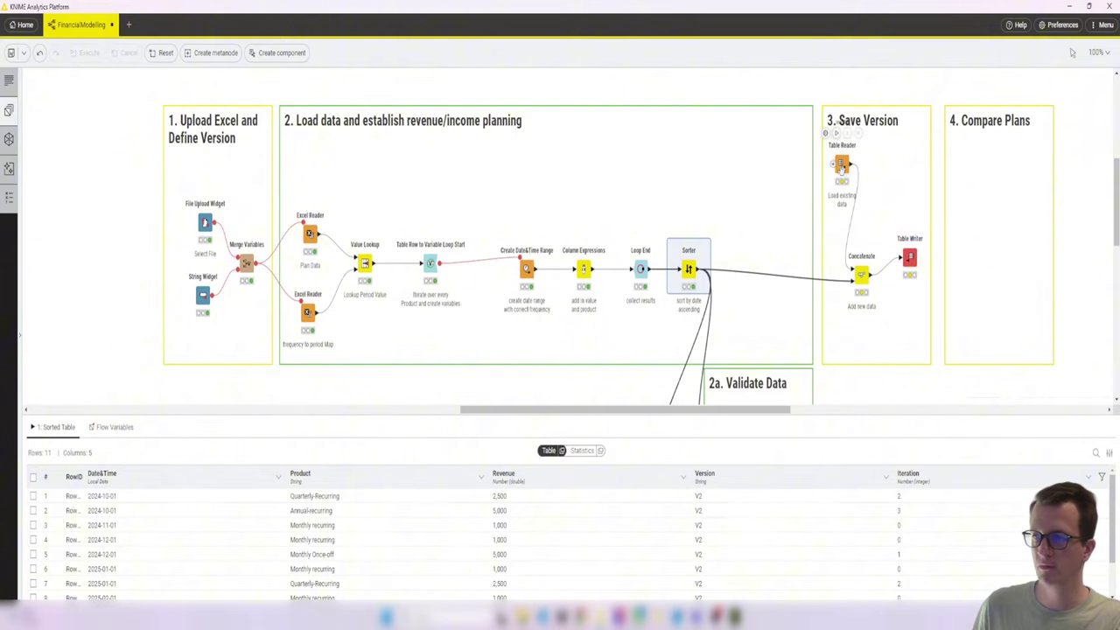
left_click(841, 165)
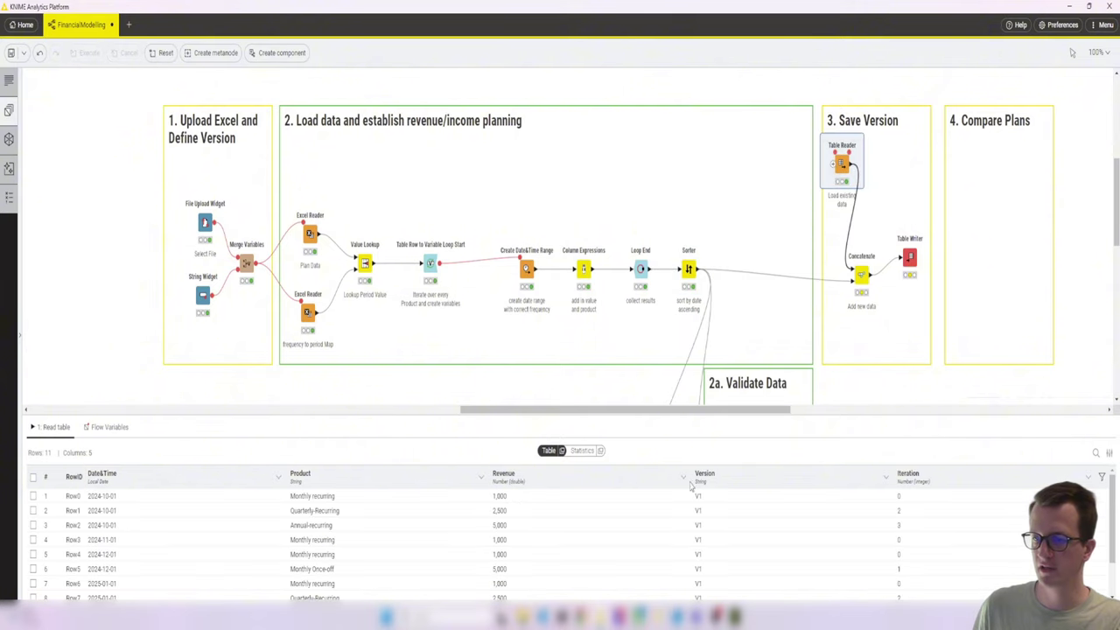
left_click(859, 271)
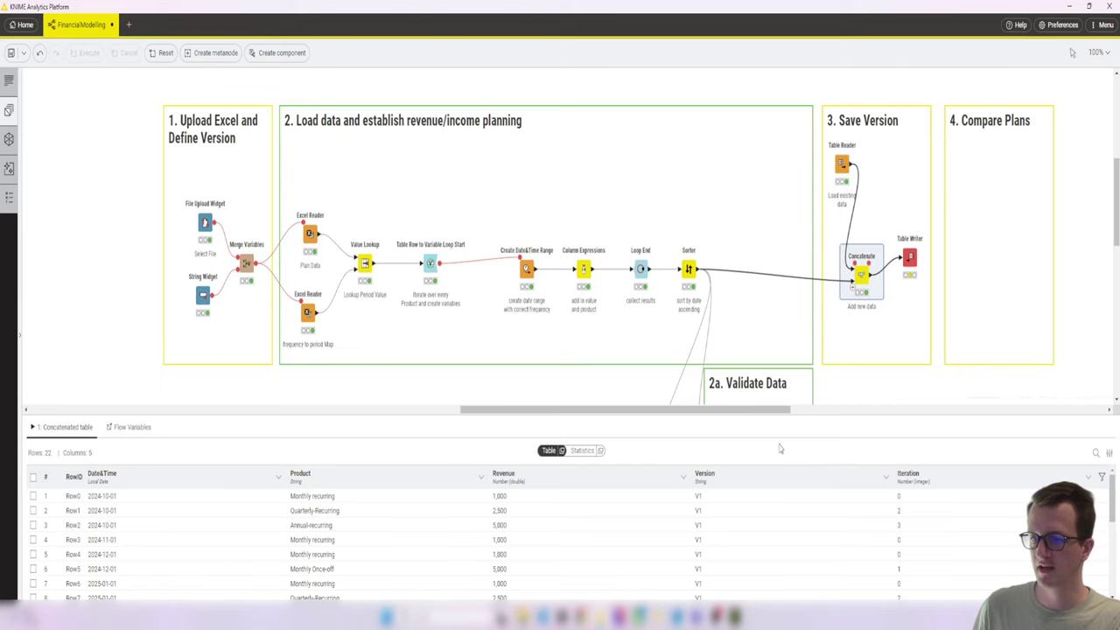
left_click(720, 478)
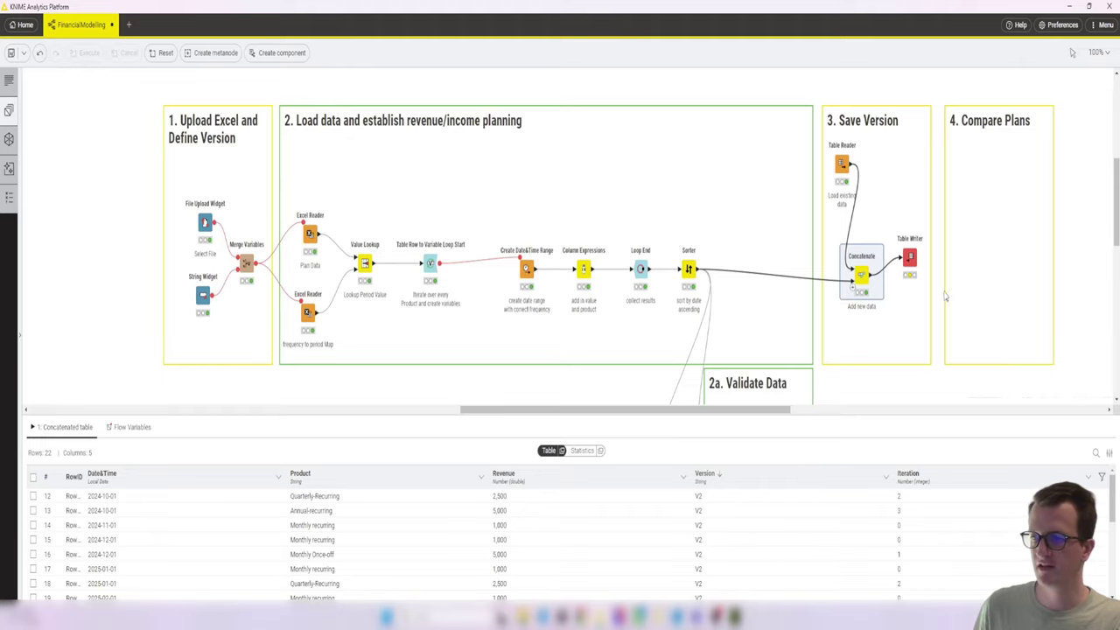
Execute Table Writer, then reset and re-run Table Reader to load 22 rows sorted by Version.
left_click(907, 261)
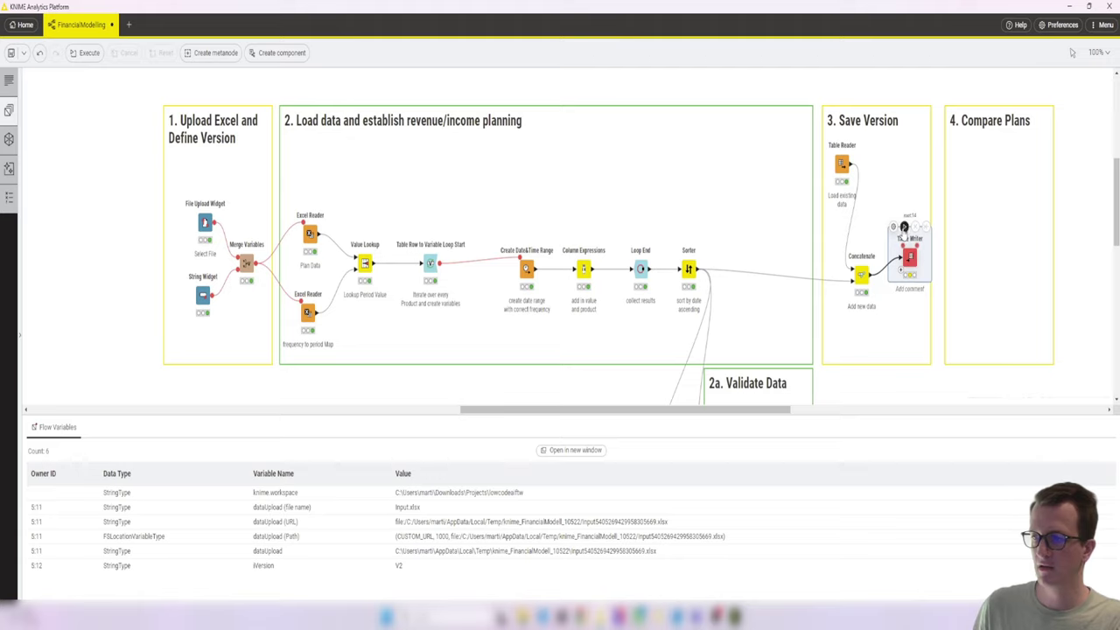
left_click(905, 227)
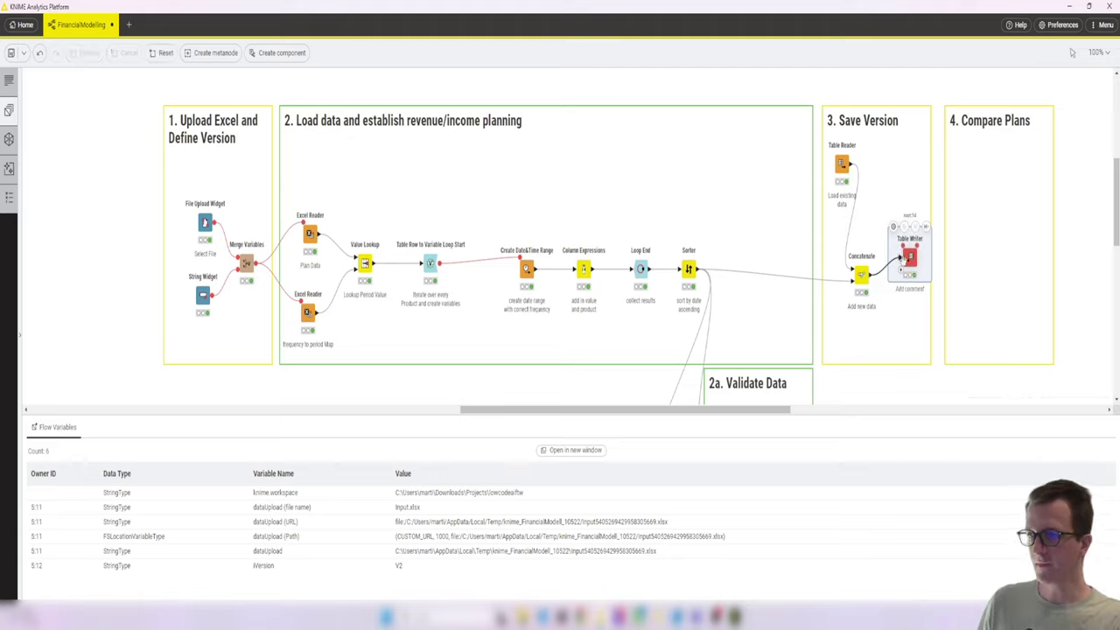
left_click(843, 165)
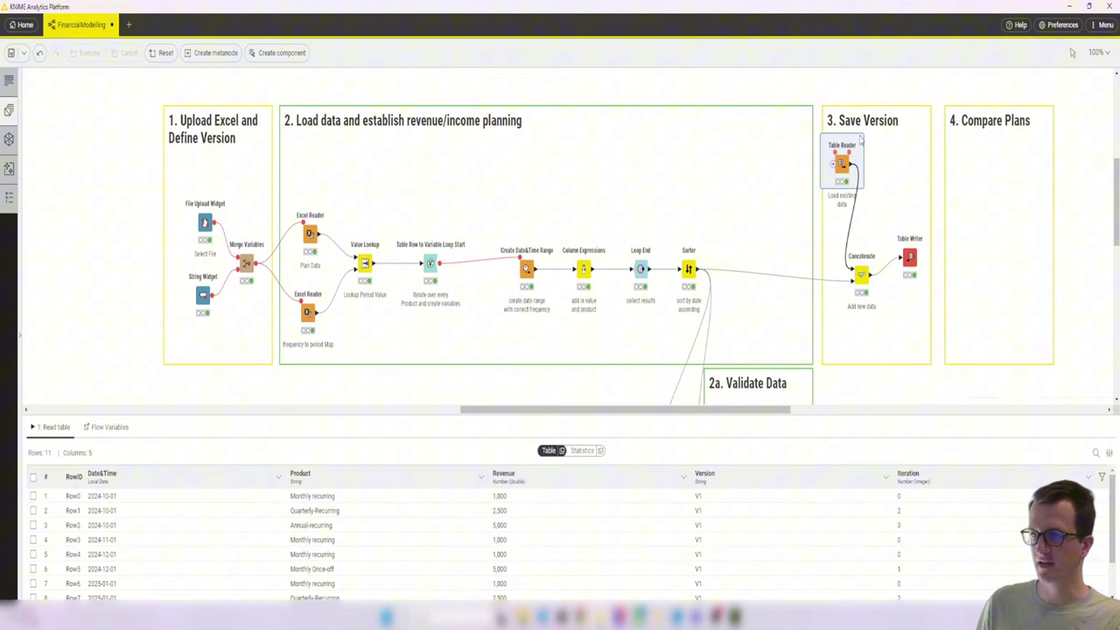
left_click(858, 134)
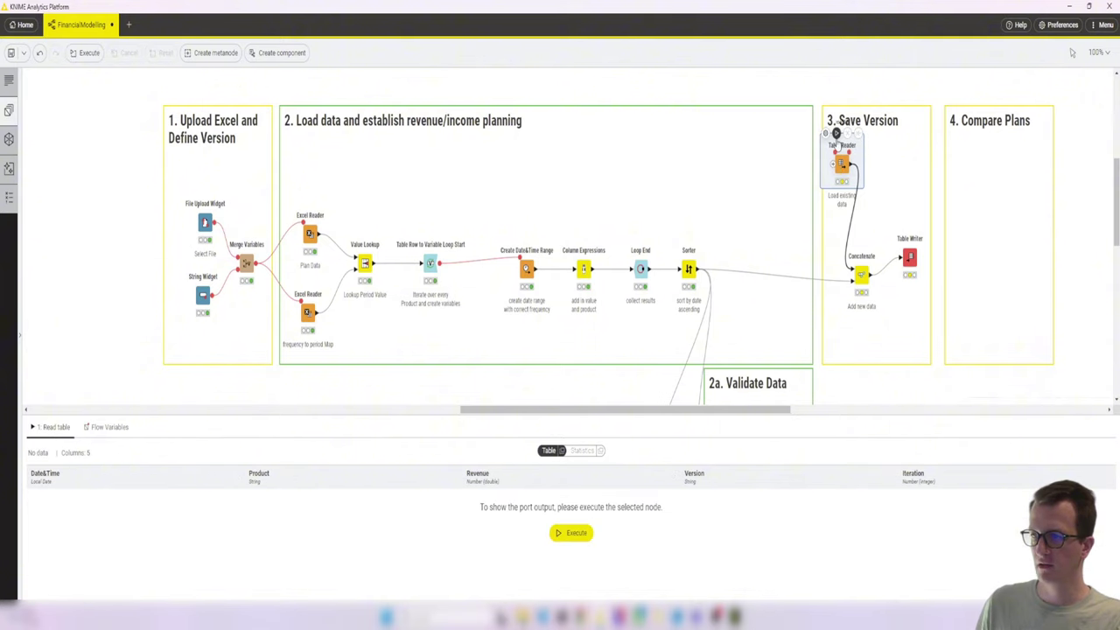
left_click(833, 134)
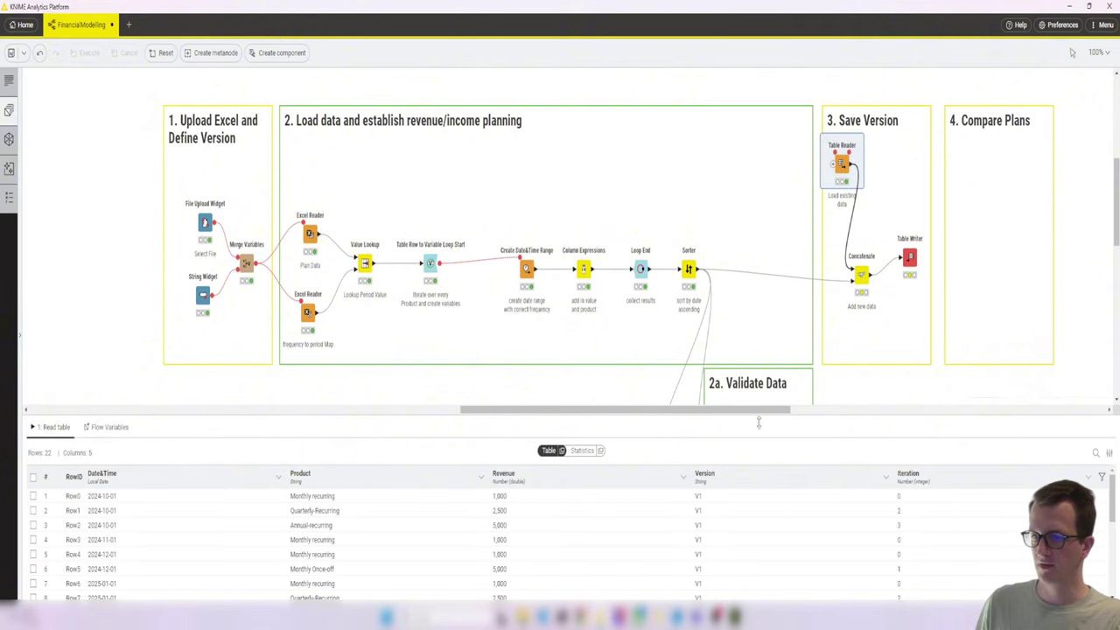
left_click(720, 477)
left_click(721, 477)
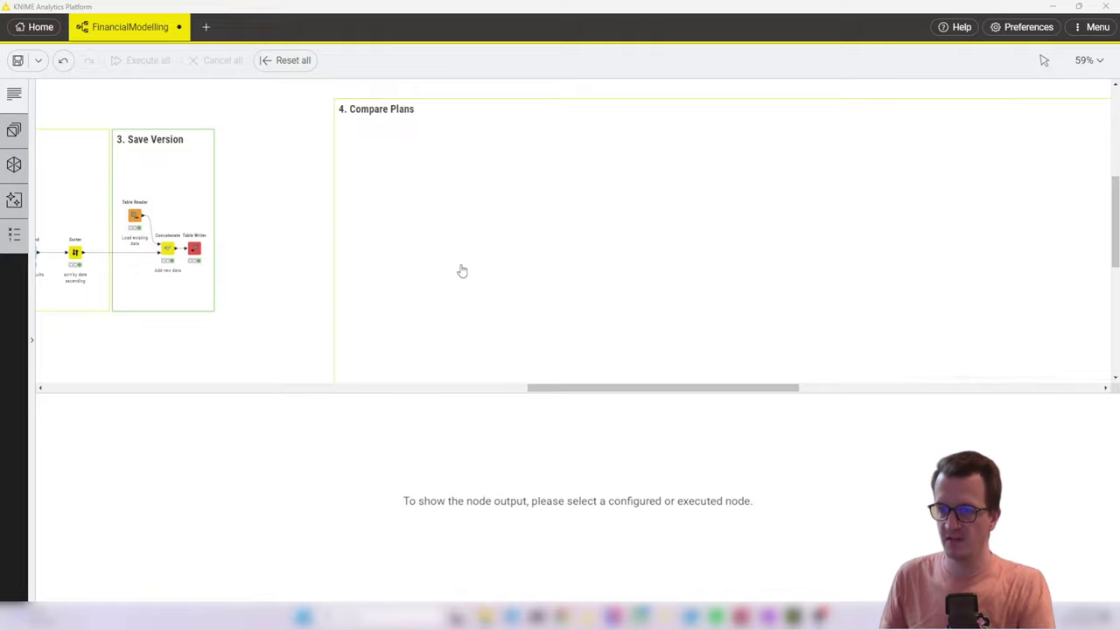
Paste the Load and Filter Data group into Compare Plans and sort its 68 reader rows by Version.
left_click(462, 272)
key("ctrl+v")
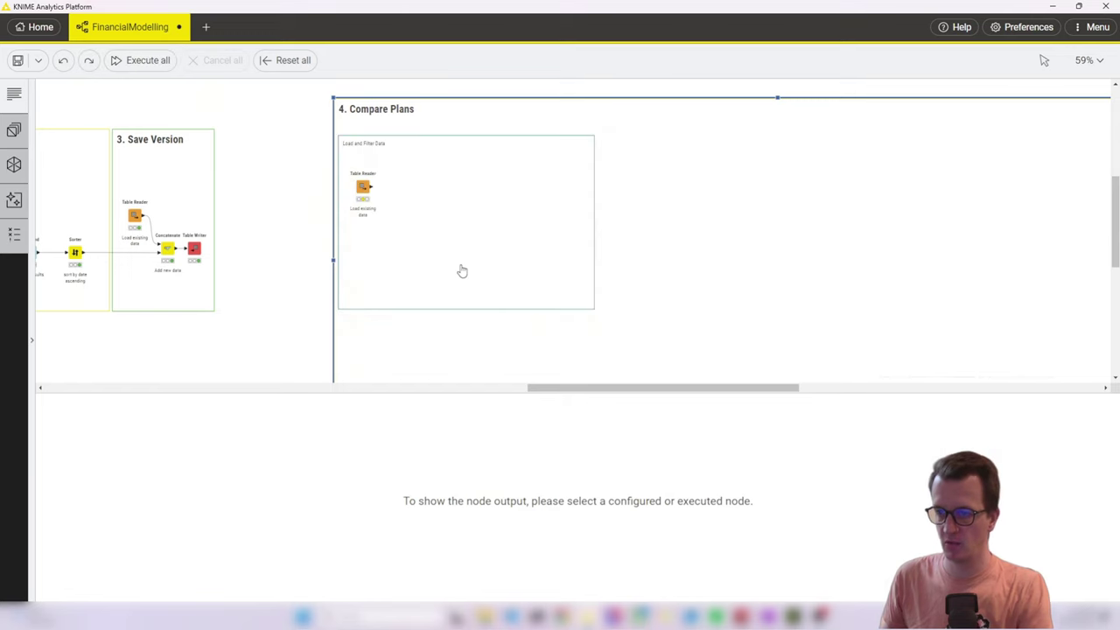
left_click(364, 188)
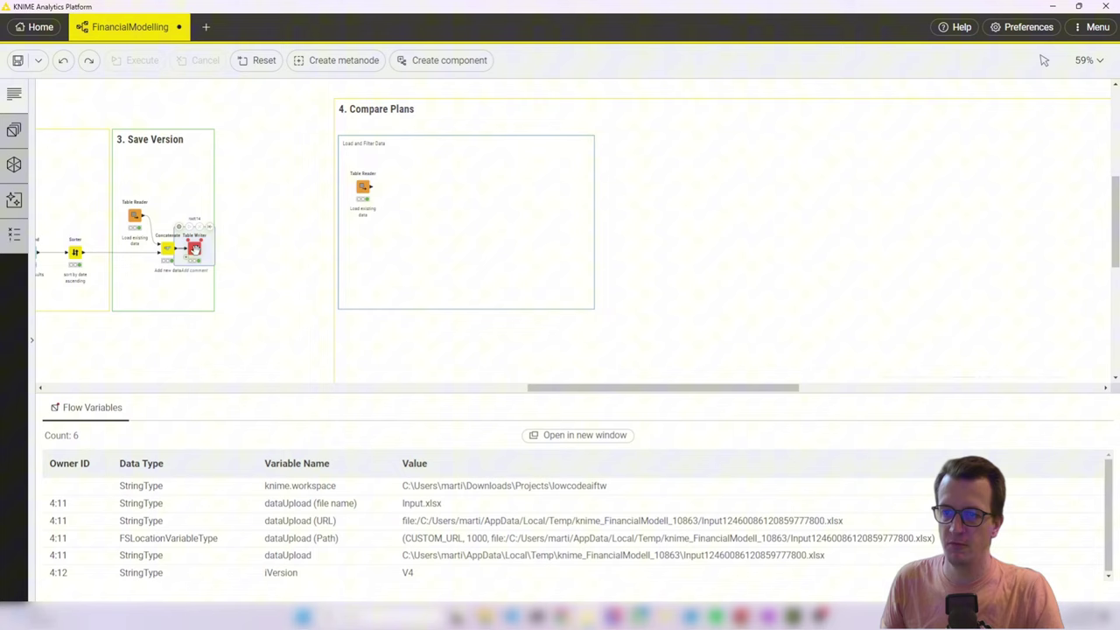
left_click(363, 186)
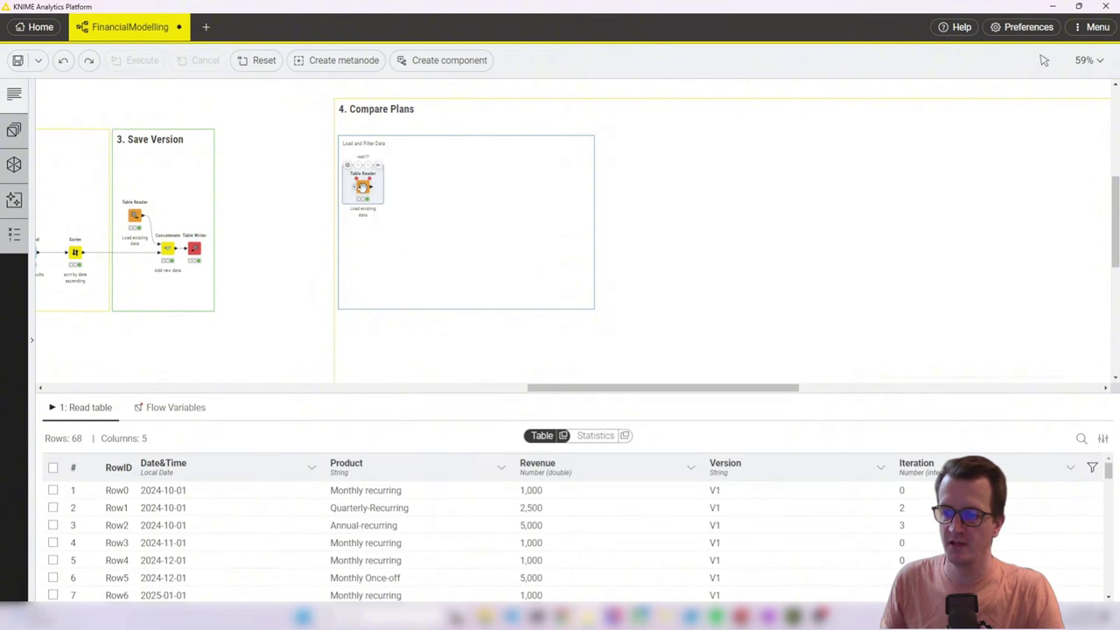
left_click(749, 466)
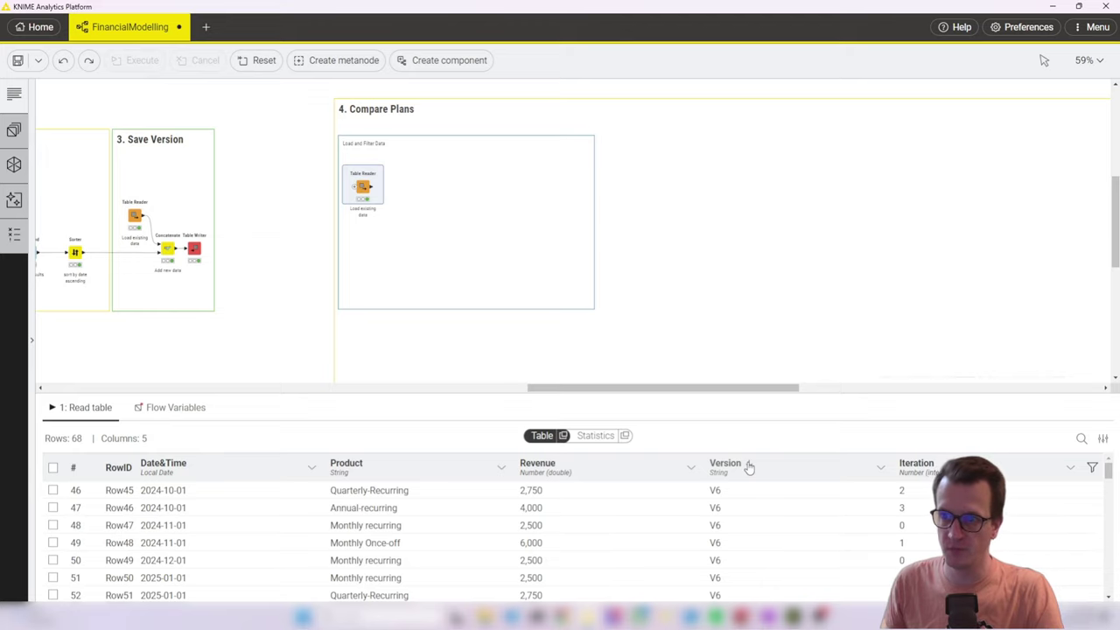
left_click(749, 466)
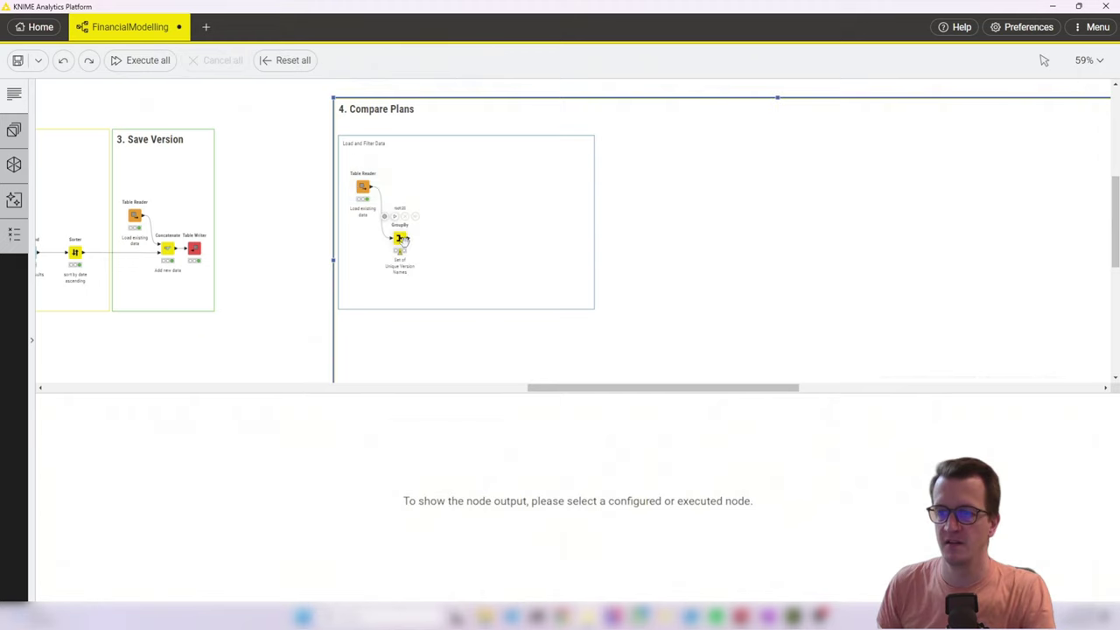
Paste the 'Set of Unique Version Names' GroupBy, connect it to Table Reader, run it, and open its settings.
key("ctrl+v")
left_click_drag(373, 187, 383, 237)
left_click(394, 216)
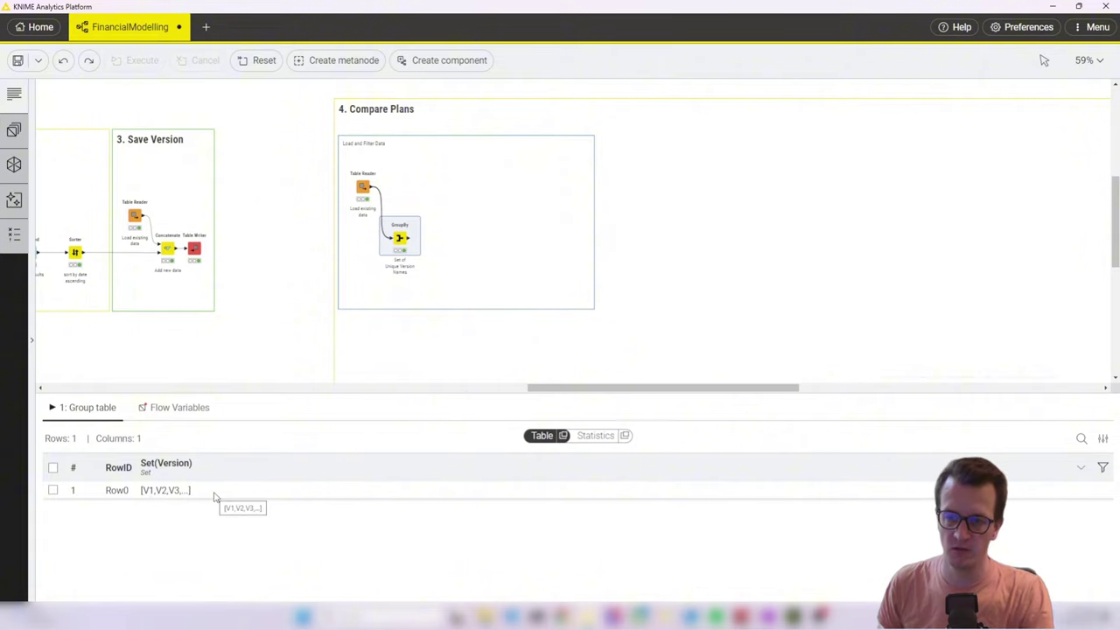
double_click(396, 232)
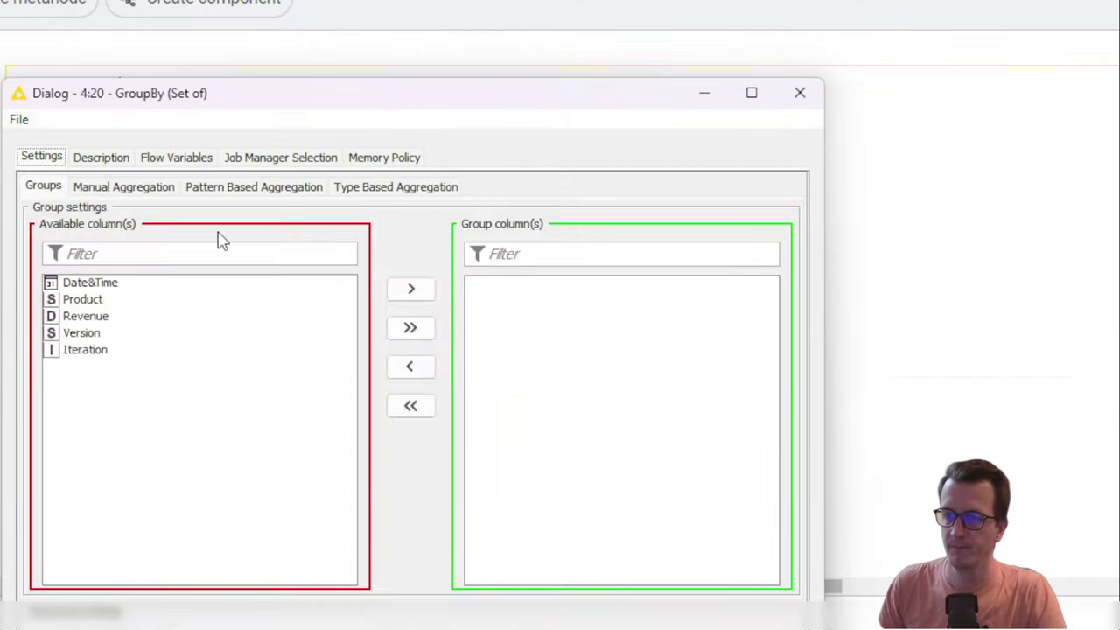
left_click(135, 188)
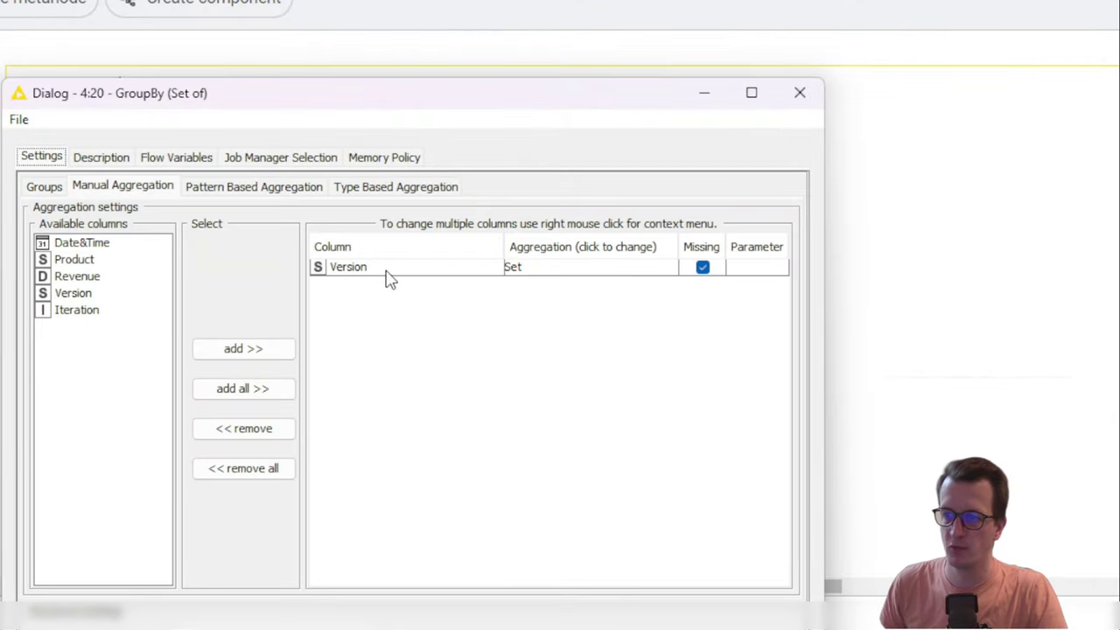
left_click(558, 272)
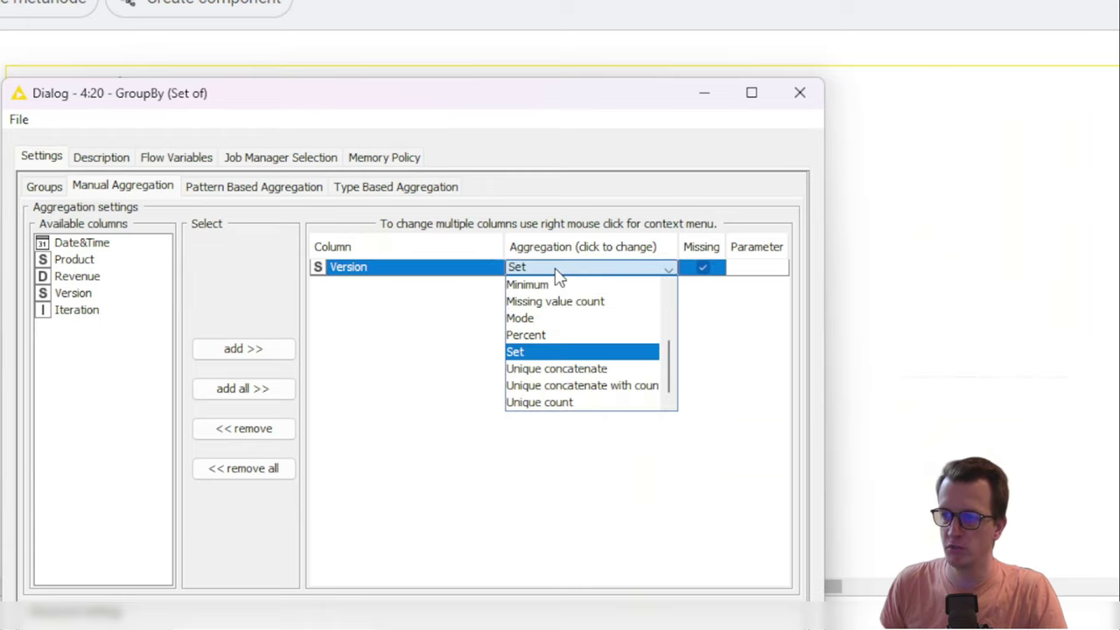
left_click(422, 337)
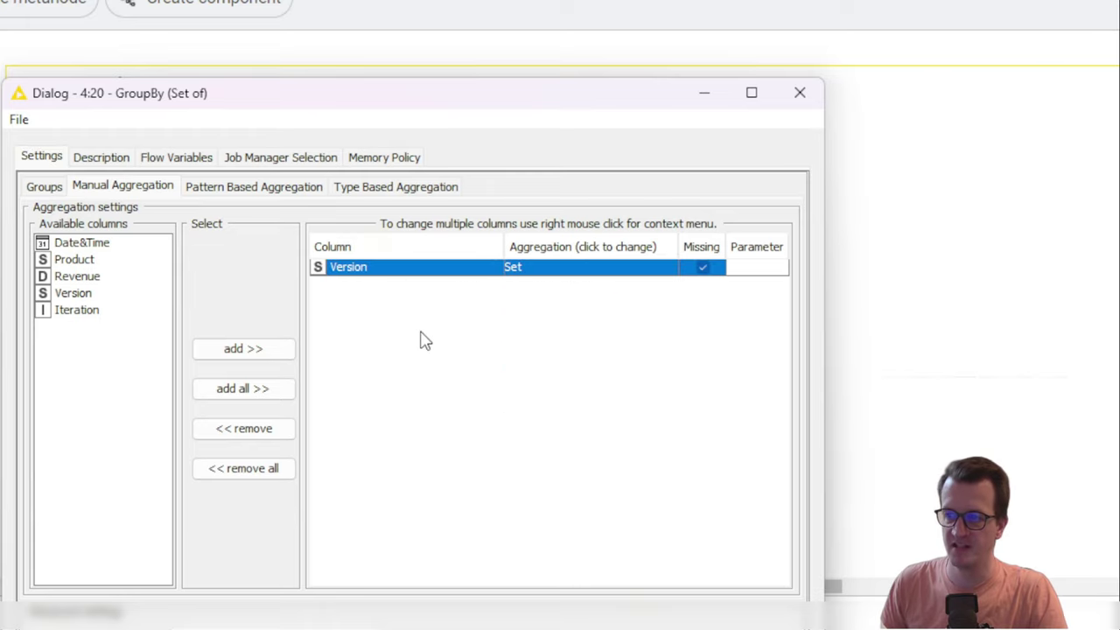
left_click(800, 92)
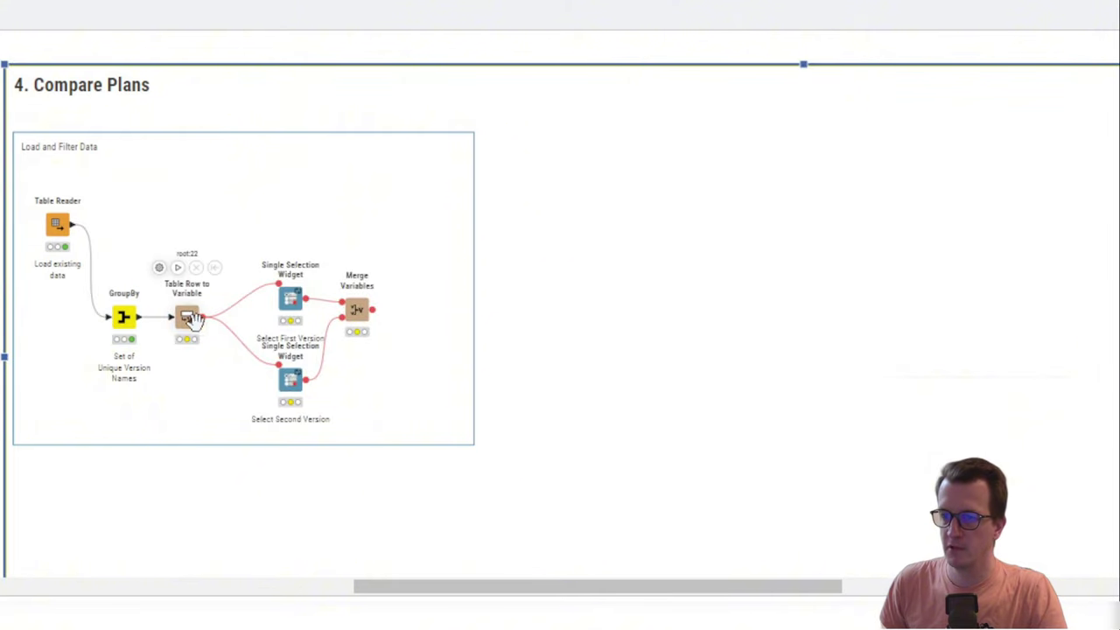
Select the Table Row to Variable node and nudge the first version selector slightly upward.
left_click(189, 317)
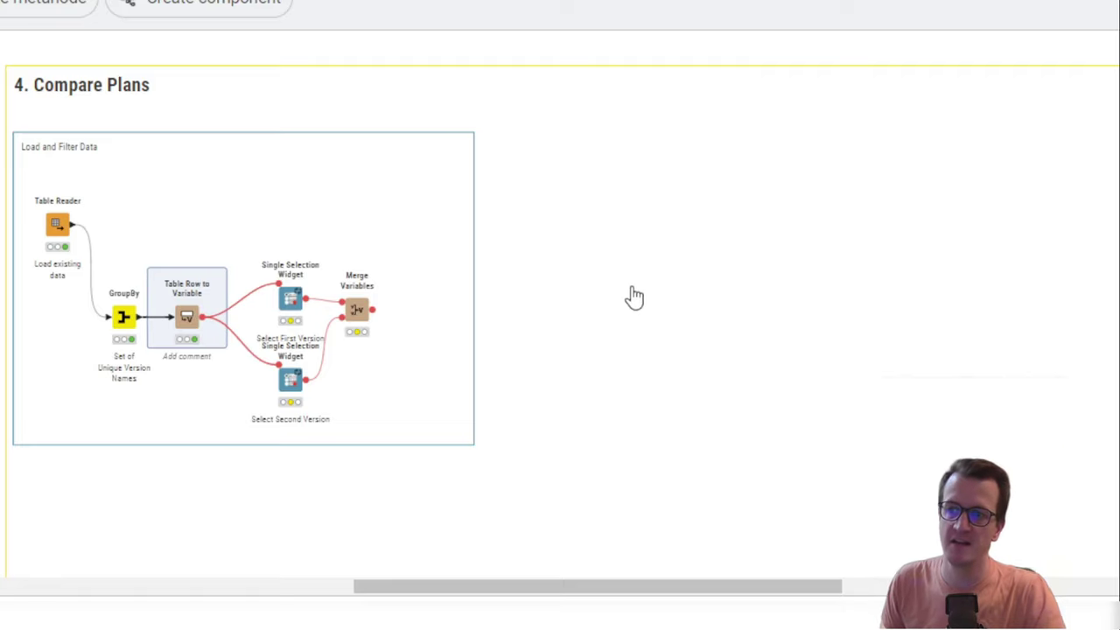
mouse_move(292, 301)
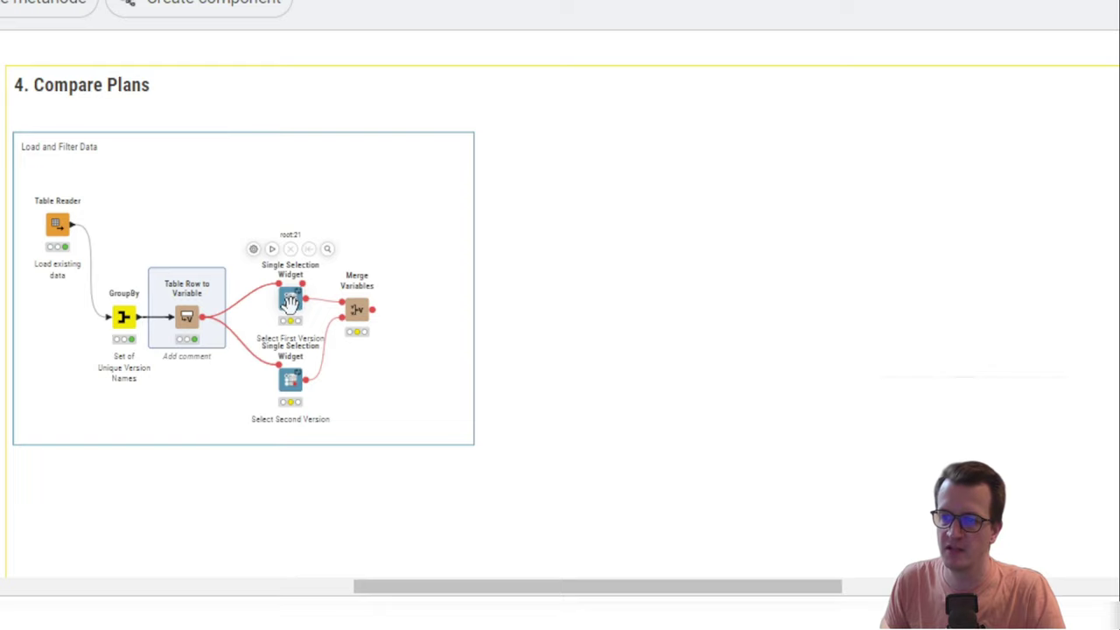
left_click_drag(290, 303, 287, 292)
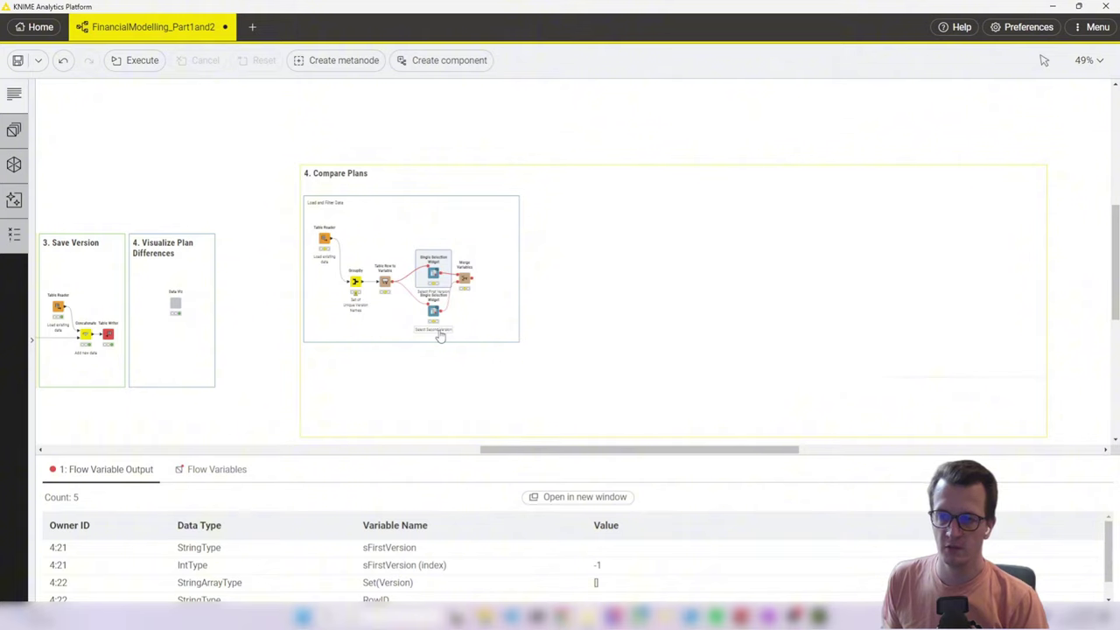
Bind Select First Version's defaultValue and possible_choices to the Set(Version) flow variable.
mouse_move(434, 273)
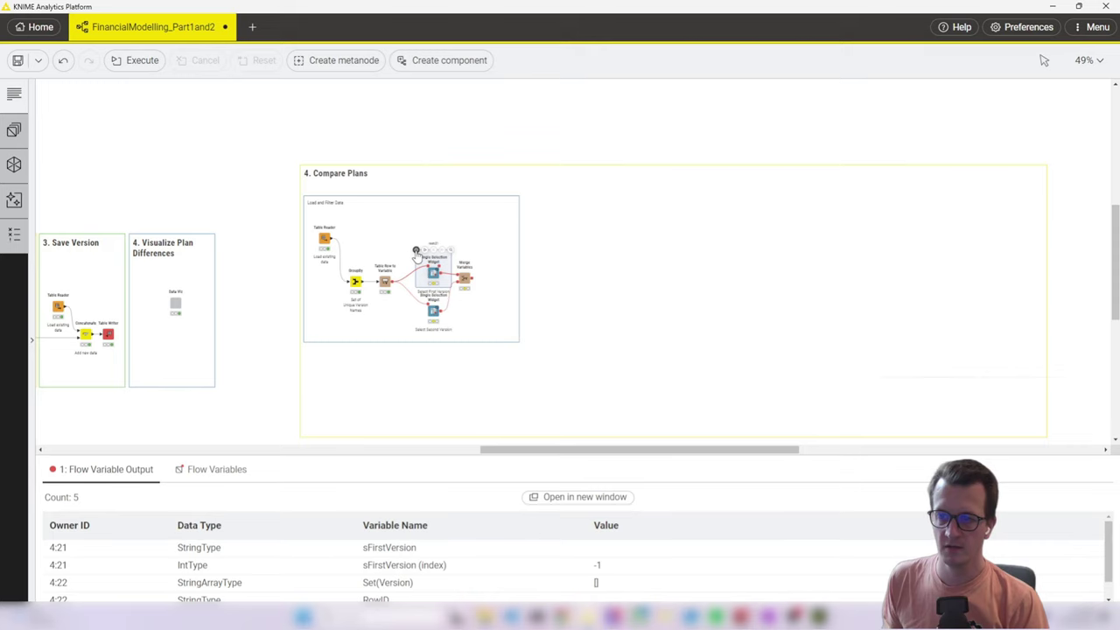
left_click(417, 251)
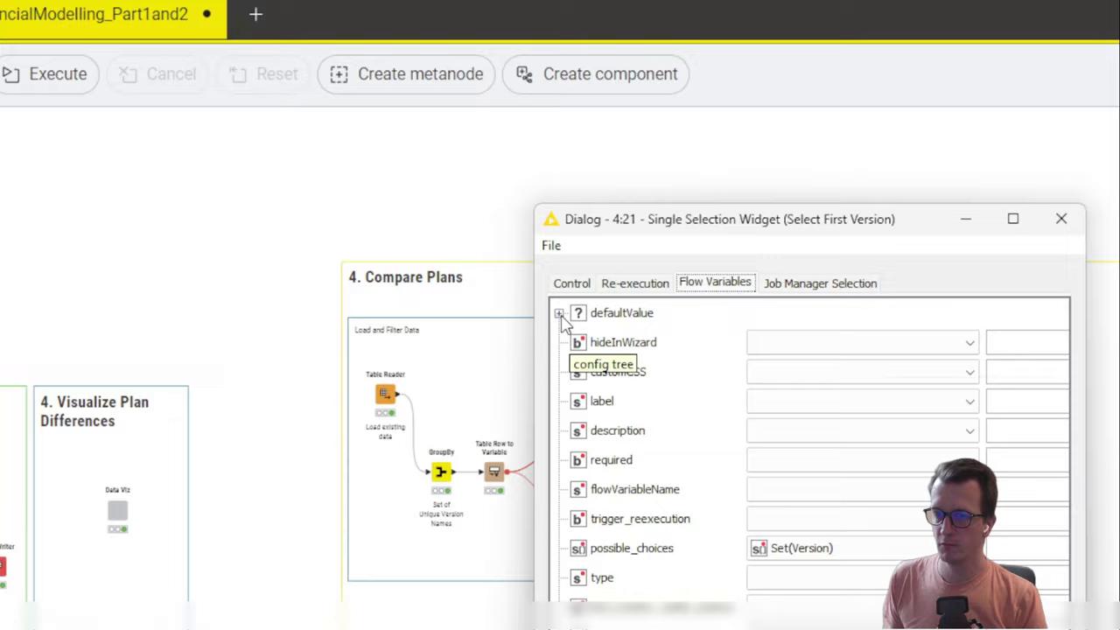
left_click(479, 275)
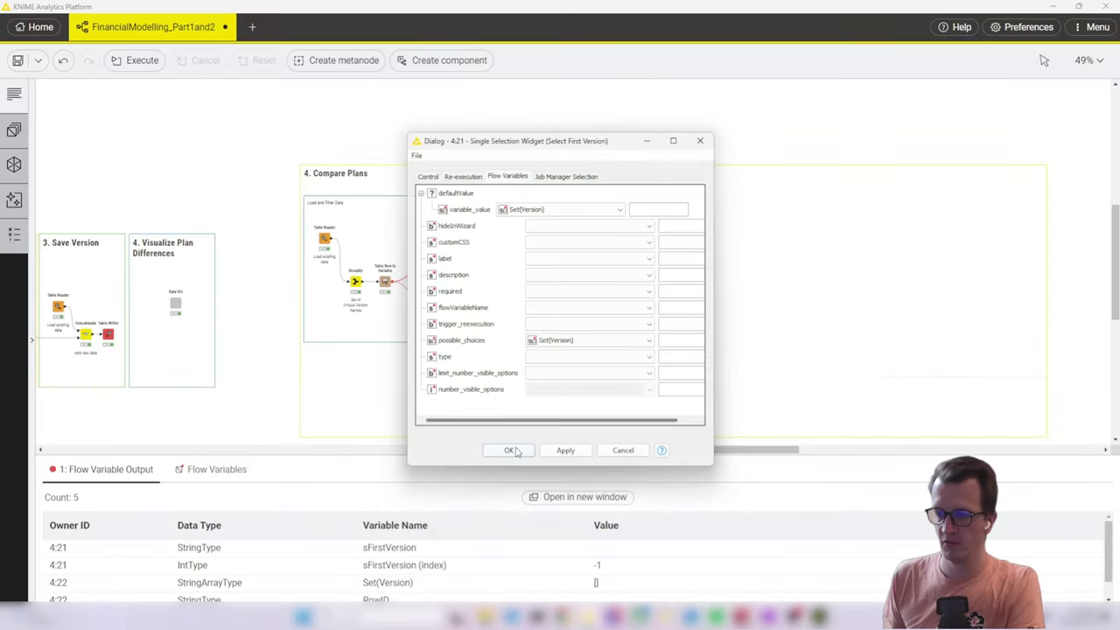
left_click(494, 512)
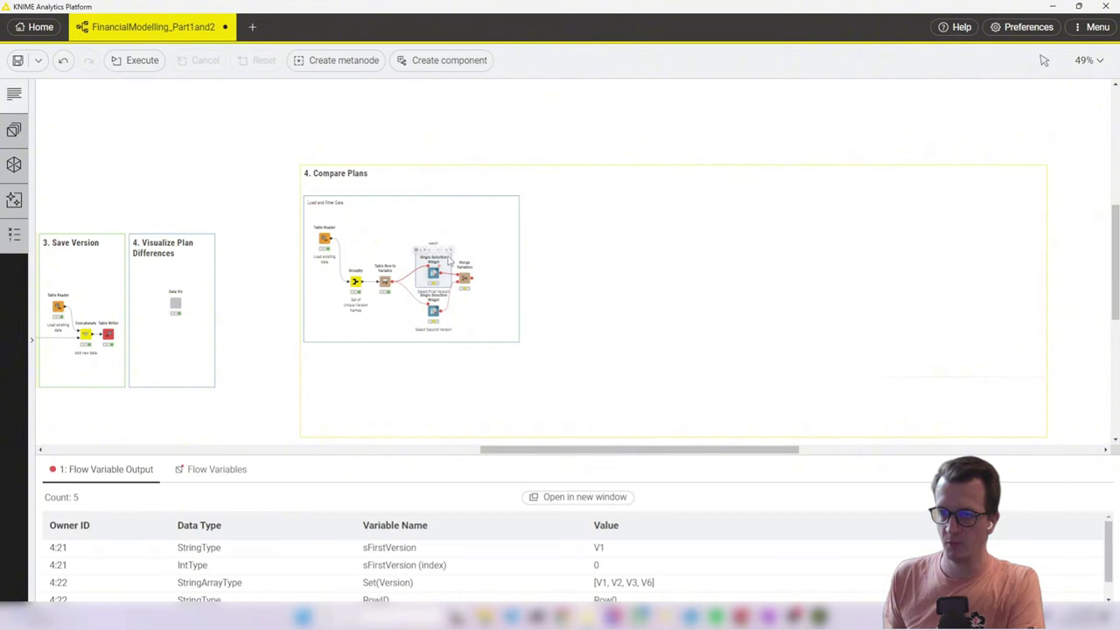
Set the first version selector to V3 and keep the change.
double_click(450, 252)
left_click(445, 135)
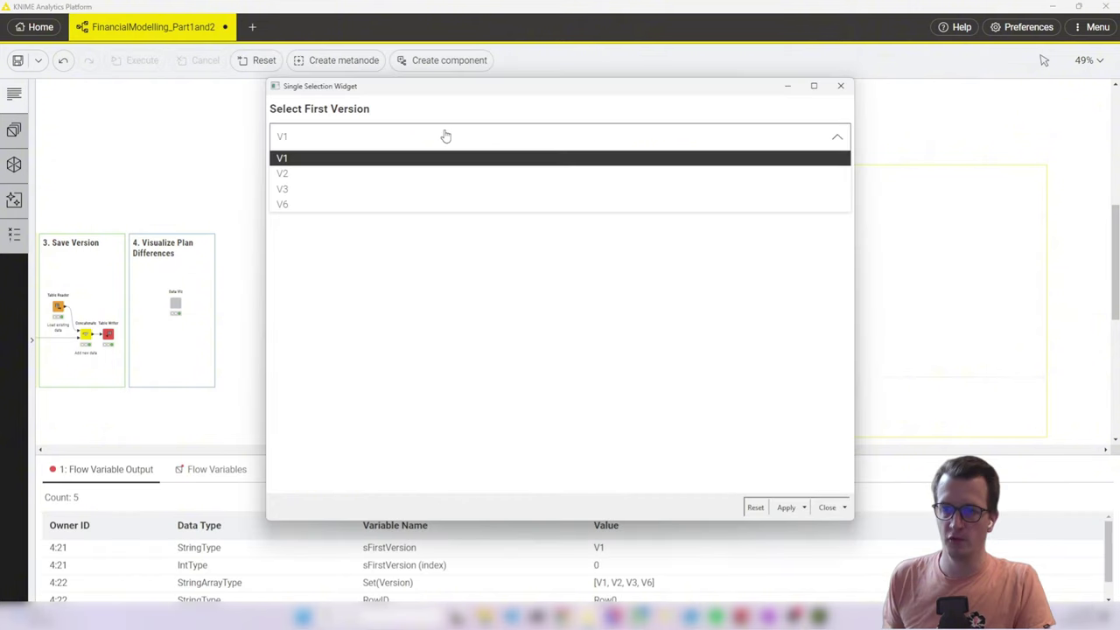
left_click(431, 181)
left_click(360, 143)
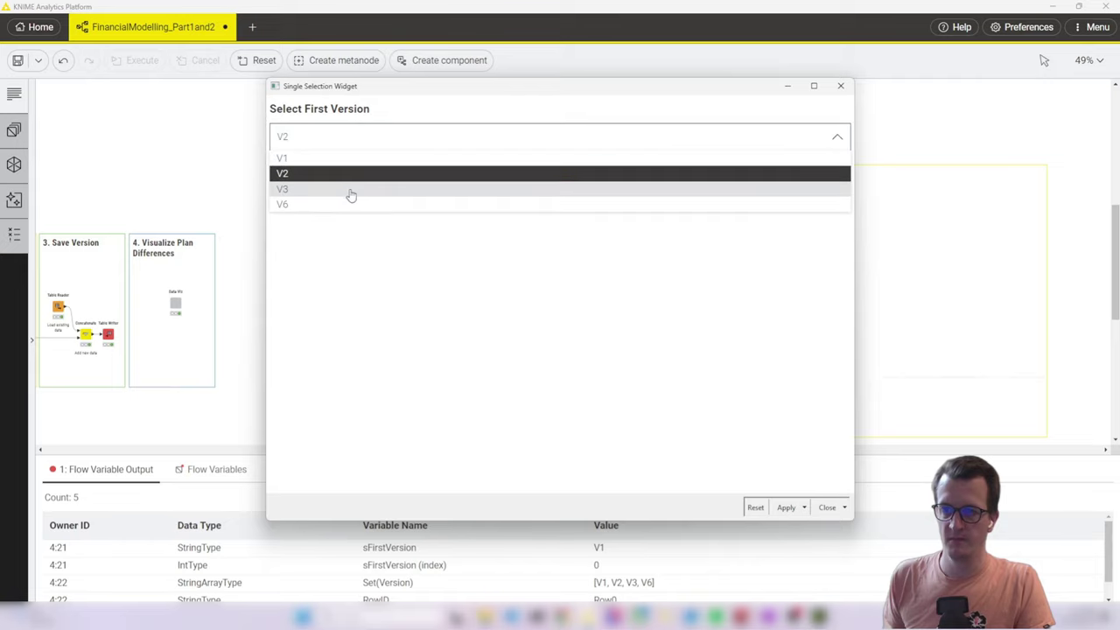
left_click(350, 189)
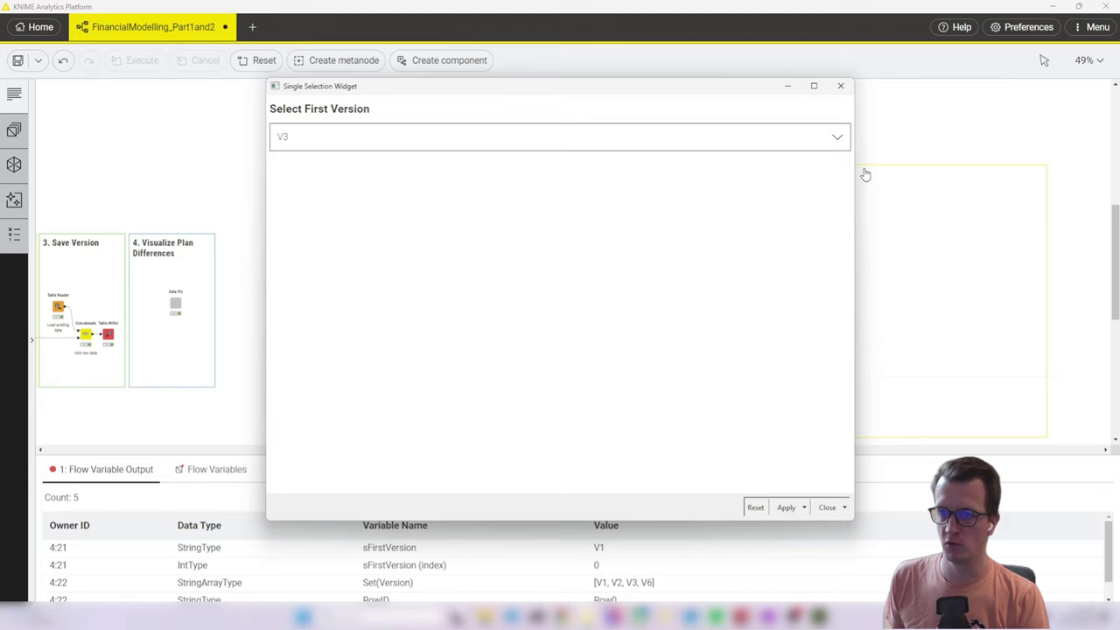
left_click(829, 508)
left_click(580, 341)
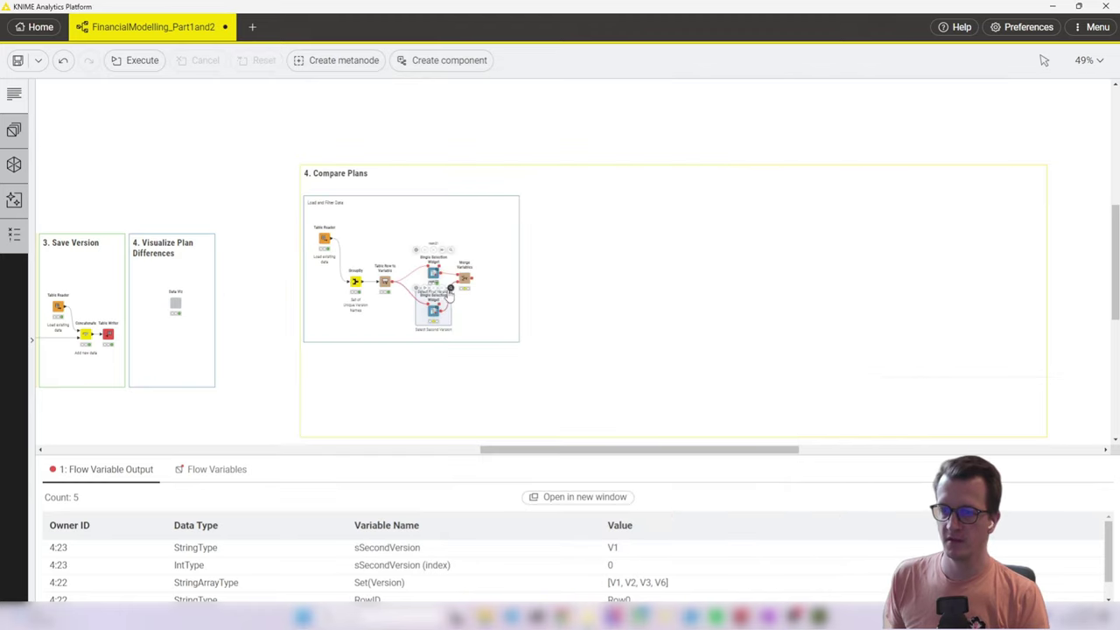
Set the second version selector to V6 and save it as the new default.
left_click(450, 289)
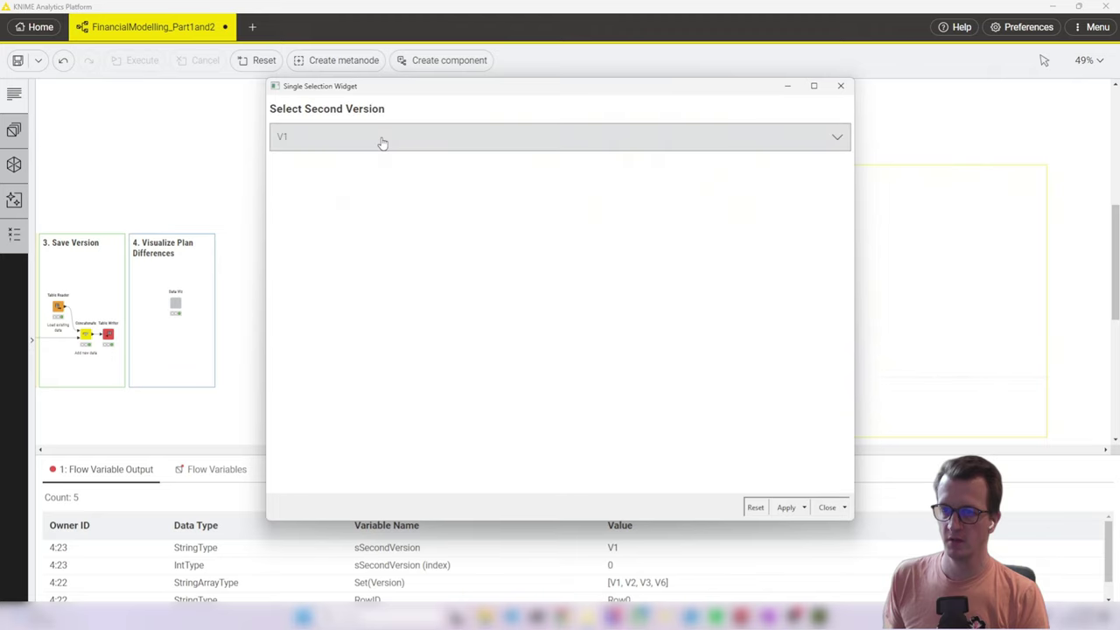
left_click(383, 139)
left_click(353, 202)
left_click(828, 508)
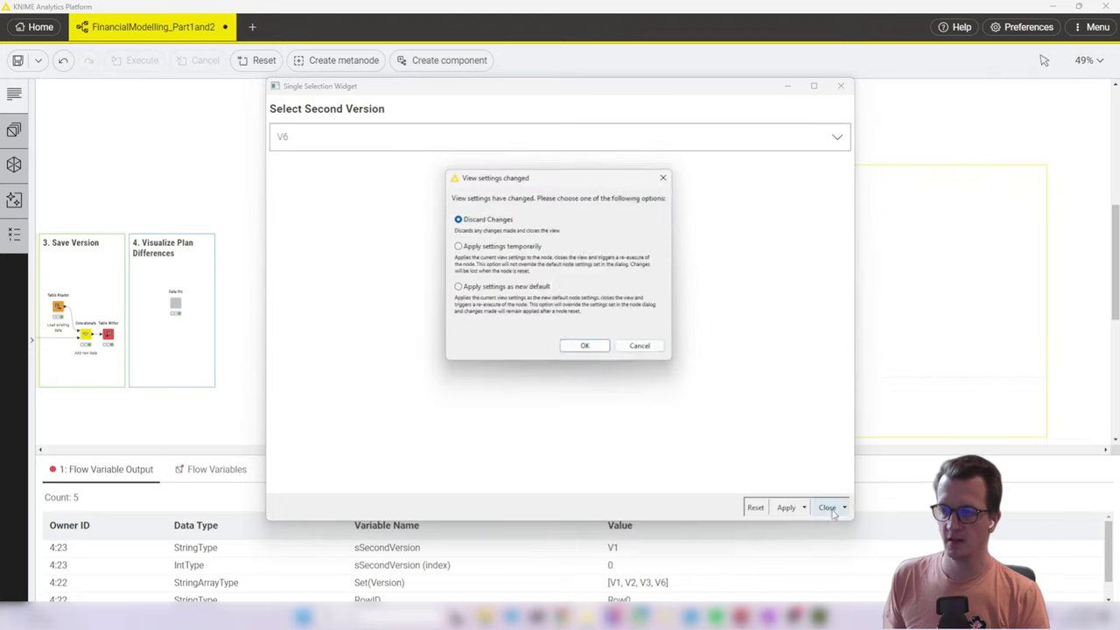
left_click(494, 291)
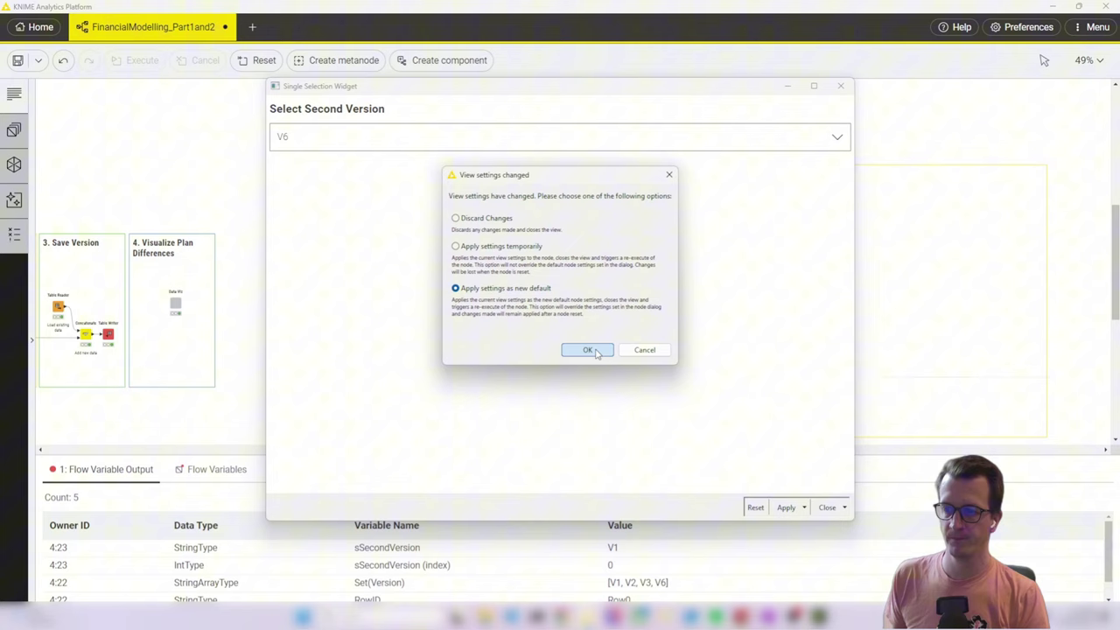
left_click(588, 350)
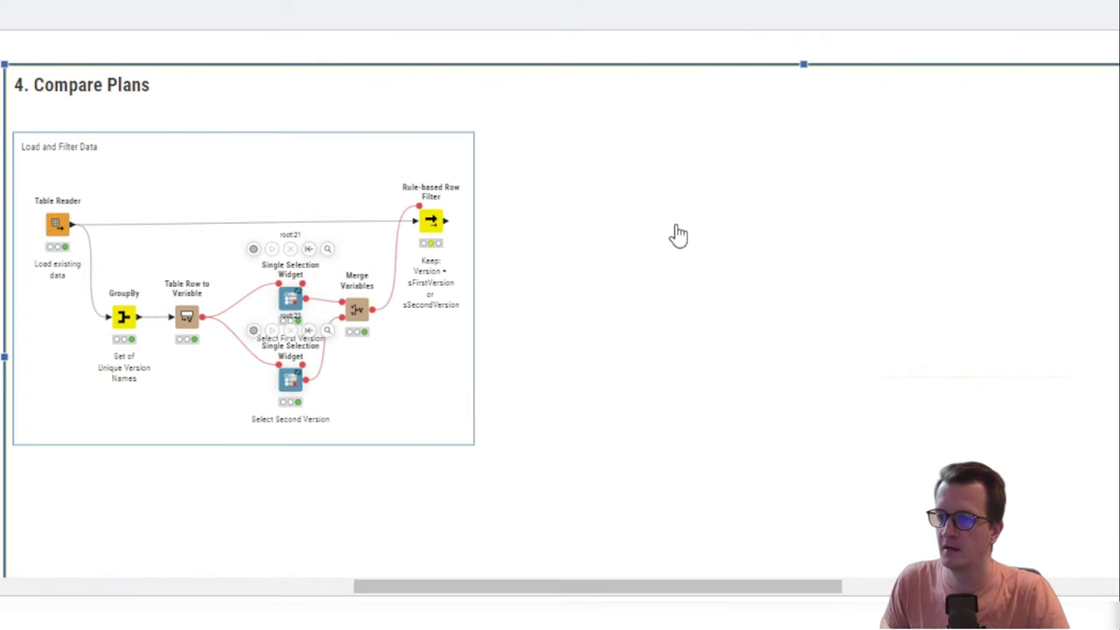
Execute the Rule-based Row Filter and check its expression keeping only the two chosen versions.
left_click(431, 220)
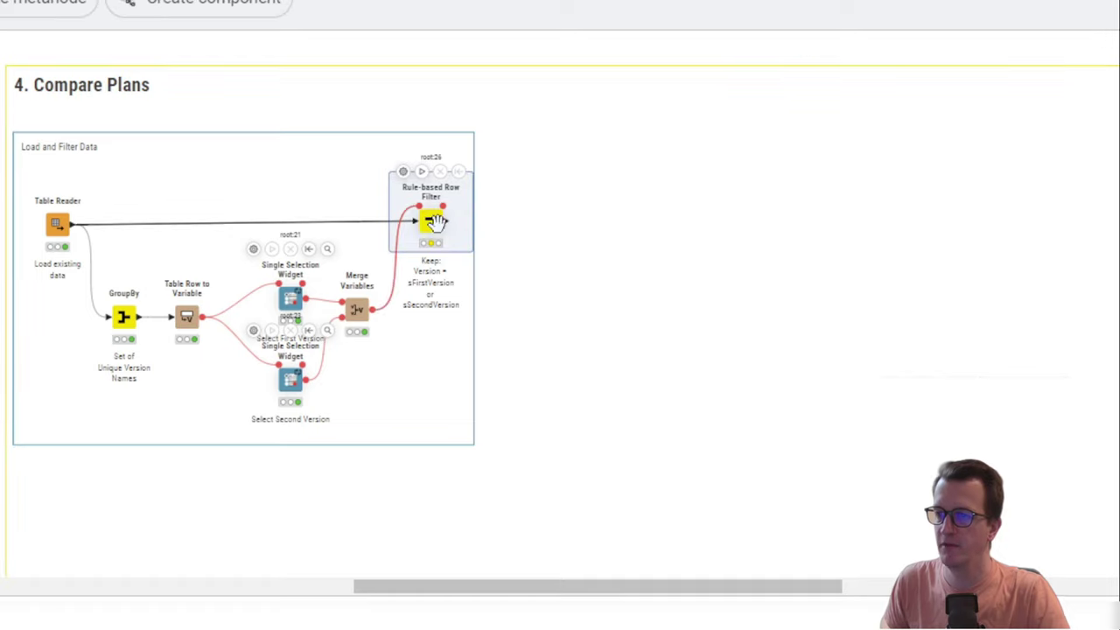
left_click(422, 171)
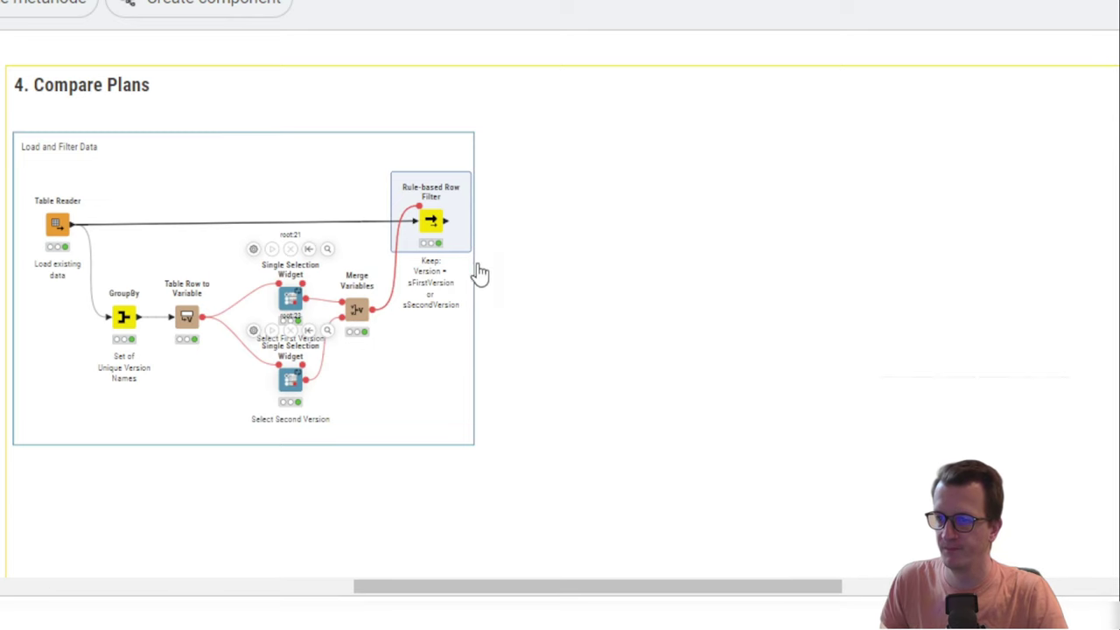
double_click(434, 223)
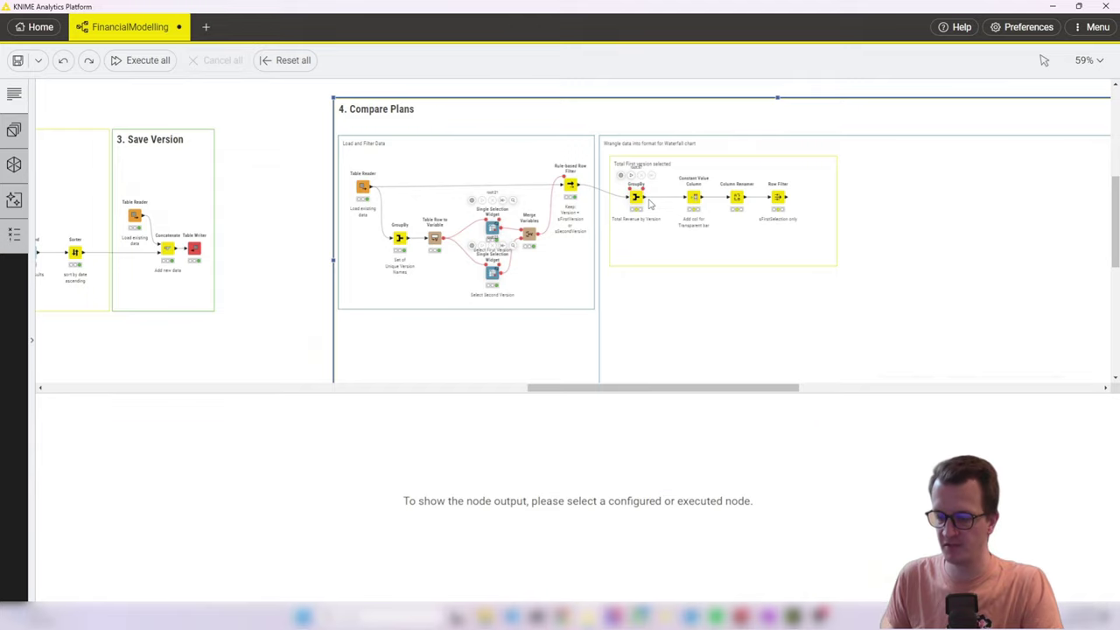
left_click(735, 314)
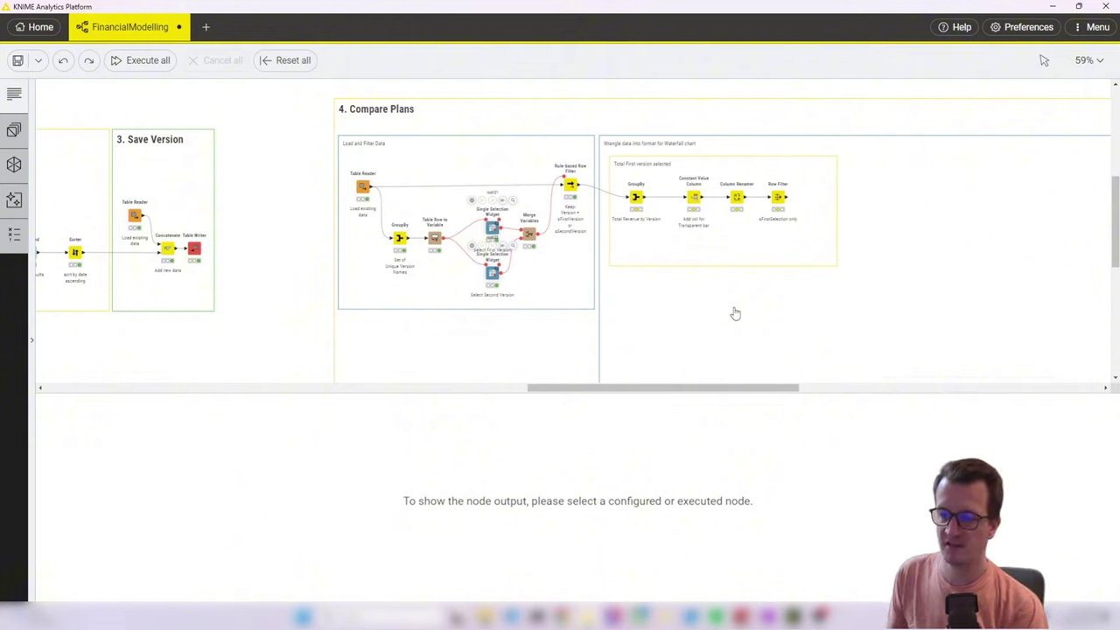
Open the Waterfall Chart example from the Bar section of the ECharts examples page.
mouse_move(560, 617)
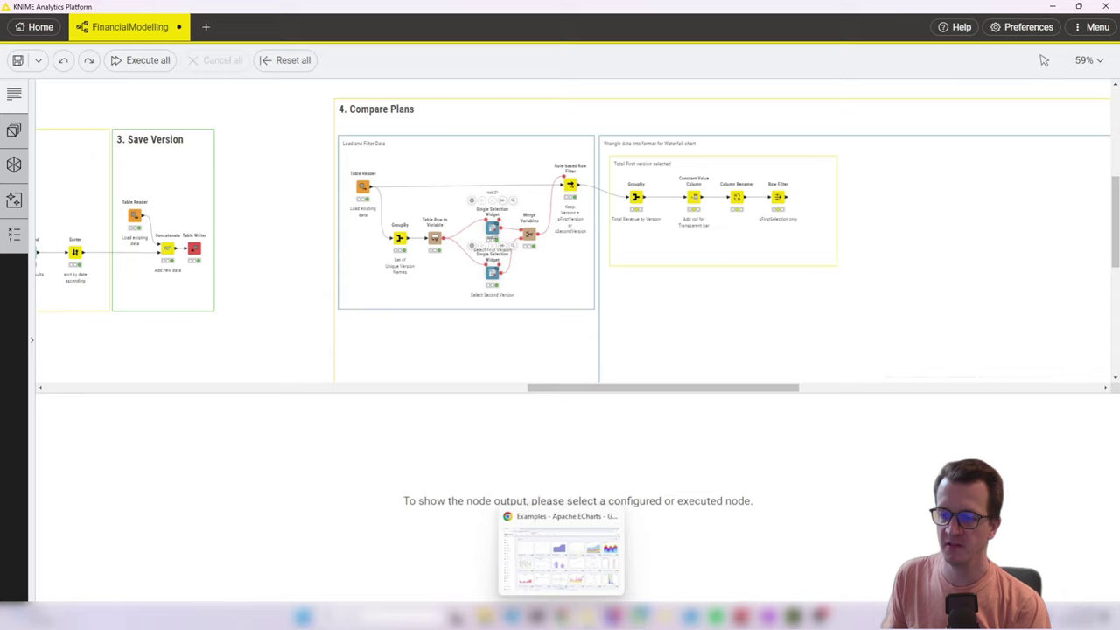
left_click(544, 573)
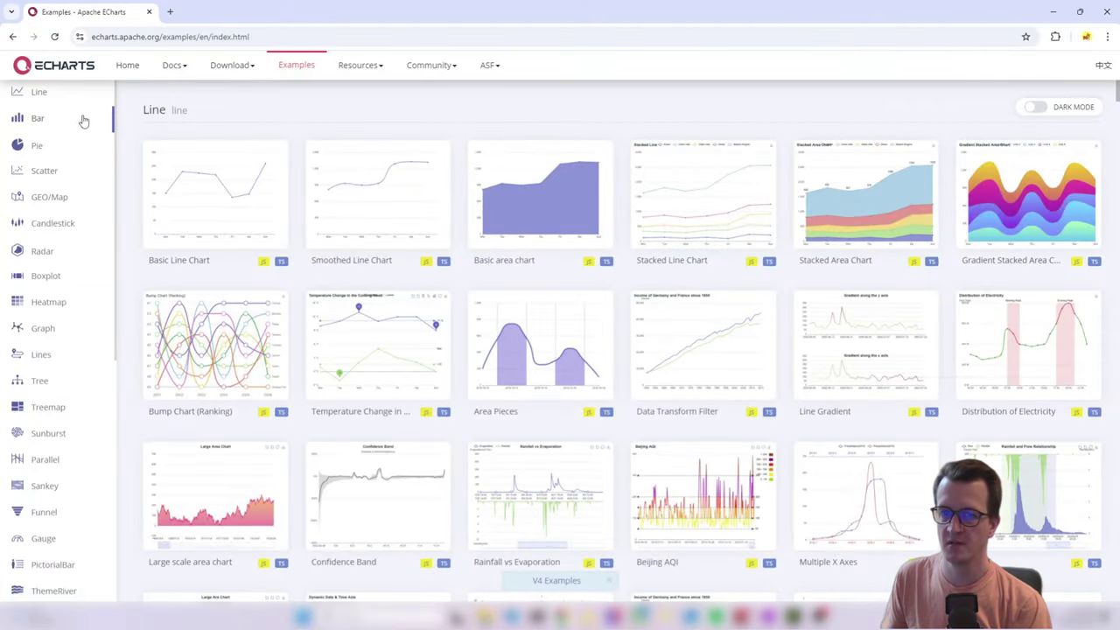
left_click(37, 120)
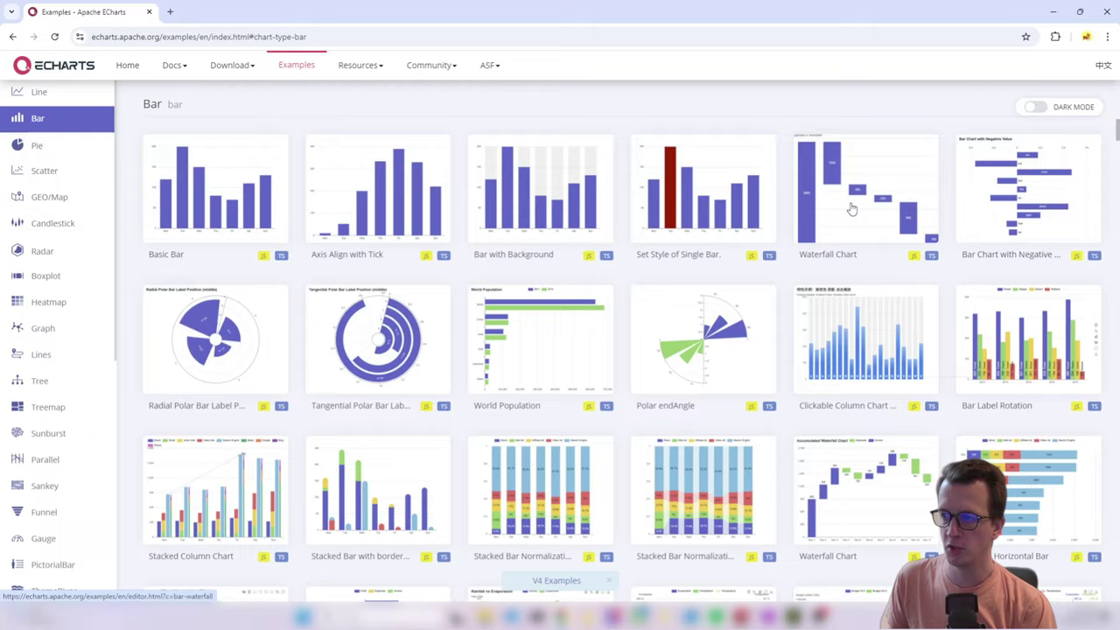
left_click(852, 207)
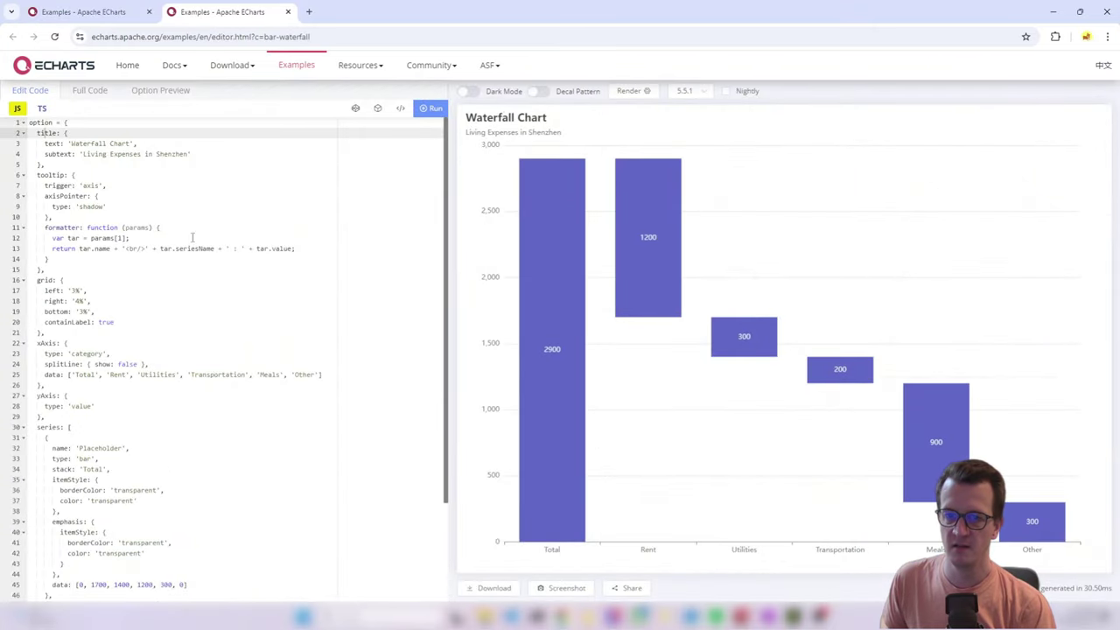
scroll(175, 238, "down", 3)
scroll(172, 242, "up", 3)
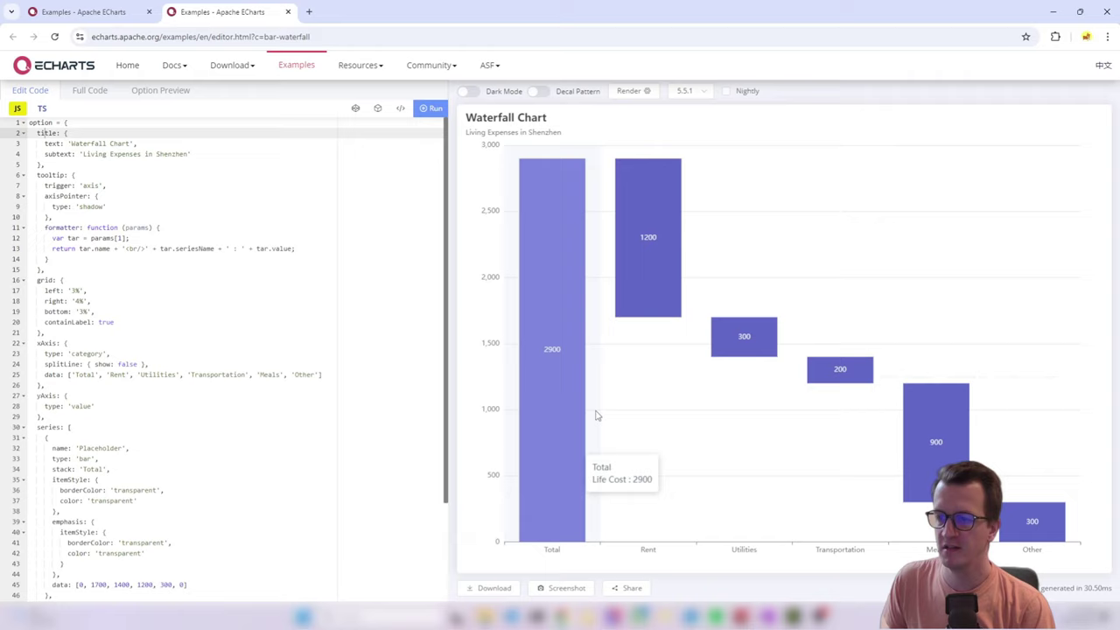
mouse_move(554, 368)
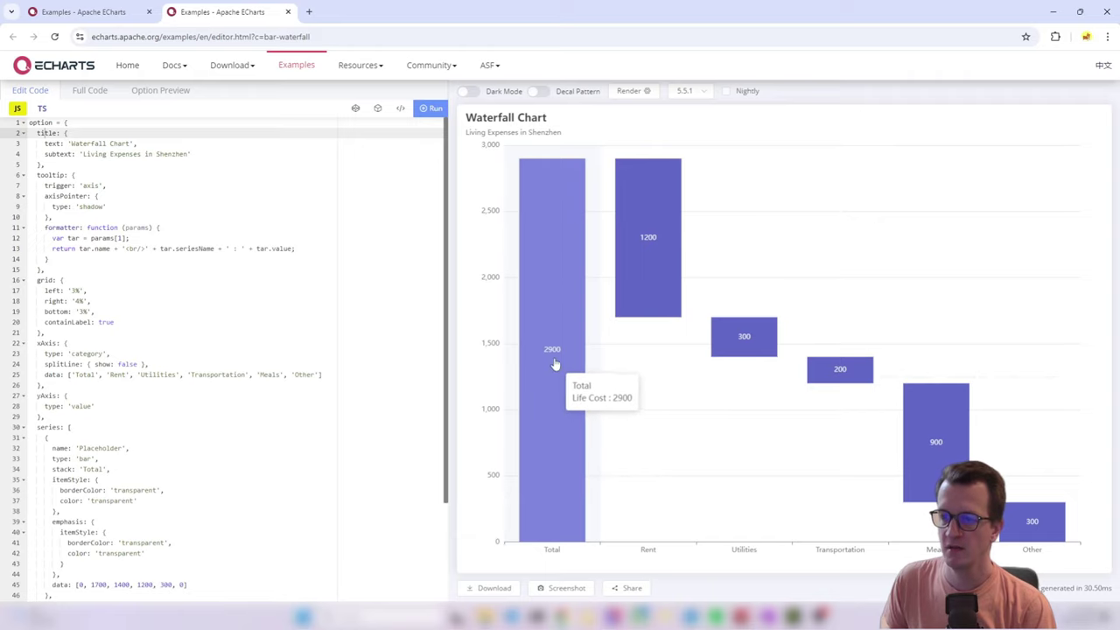
mouse_move(1073, 405)
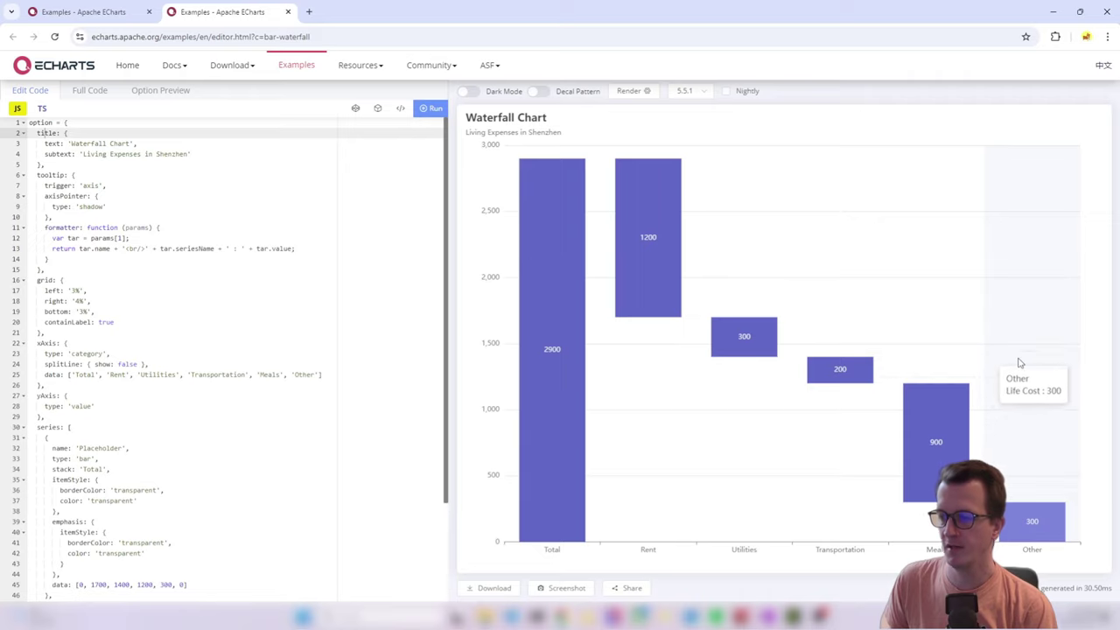
mouse_move(765, 232)
mouse_move(650, 350)
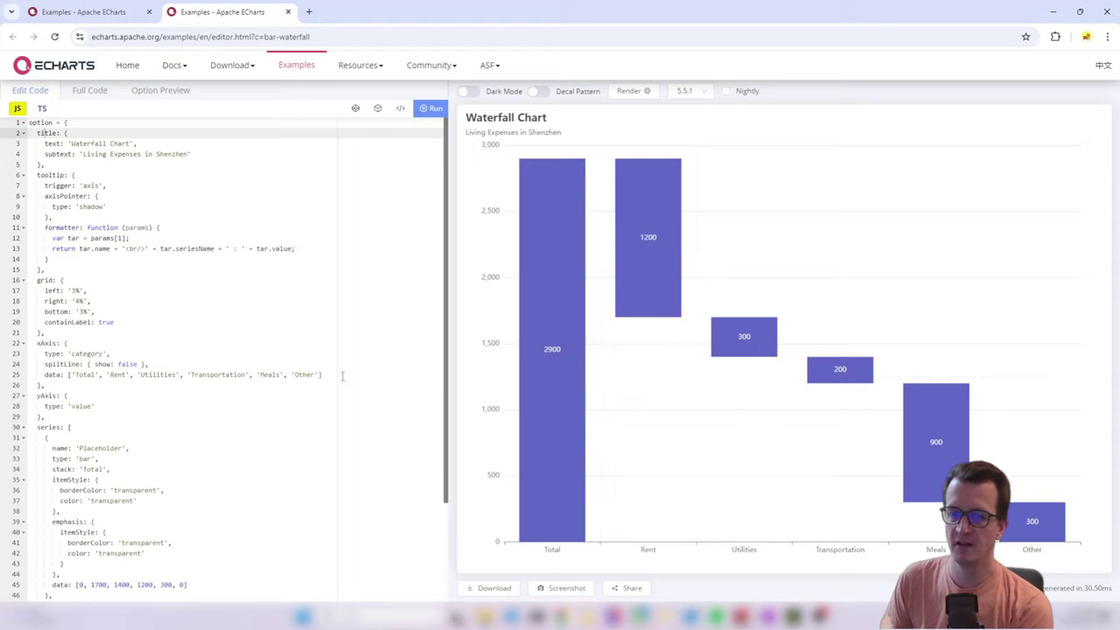
left_click_drag(322, 375, 30, 343)
left_click(281, 407)
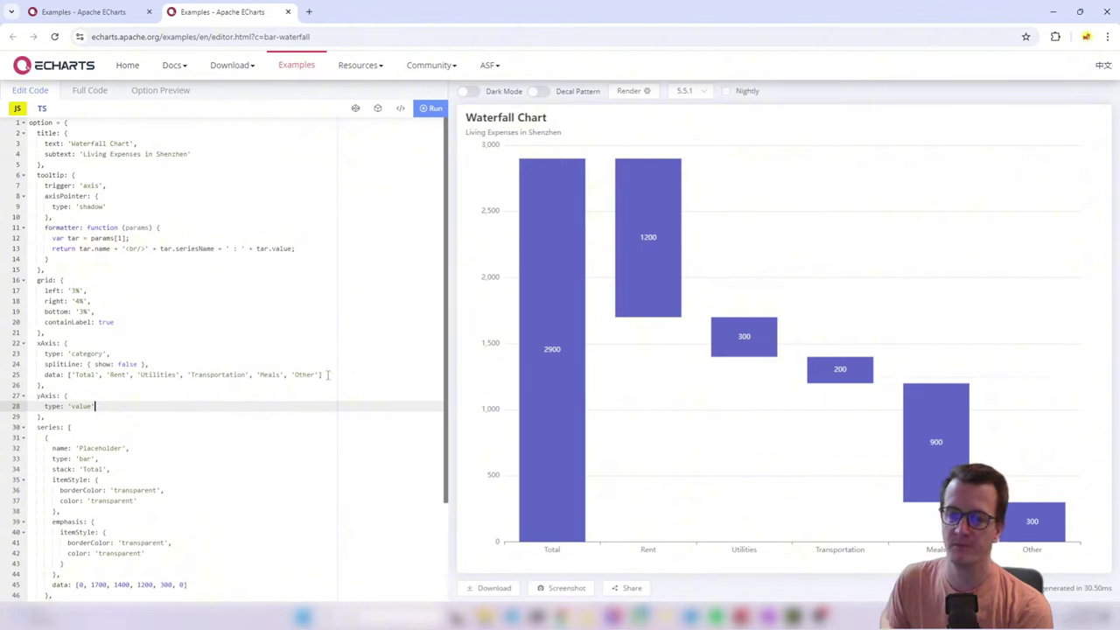
Highlight the category names, Placeholder data and Life Cost values arrays in the waterfall code.
left_click_drag(328, 374, 68, 377)
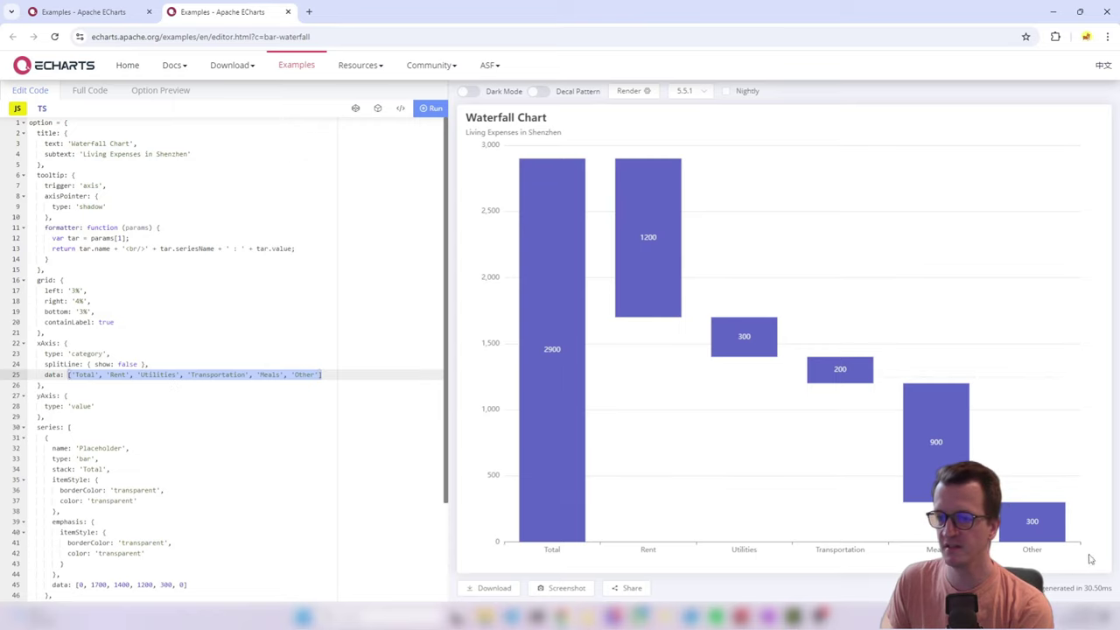
scroll(221, 413, "down", 3)
left_click_drag(195, 461, 69, 461)
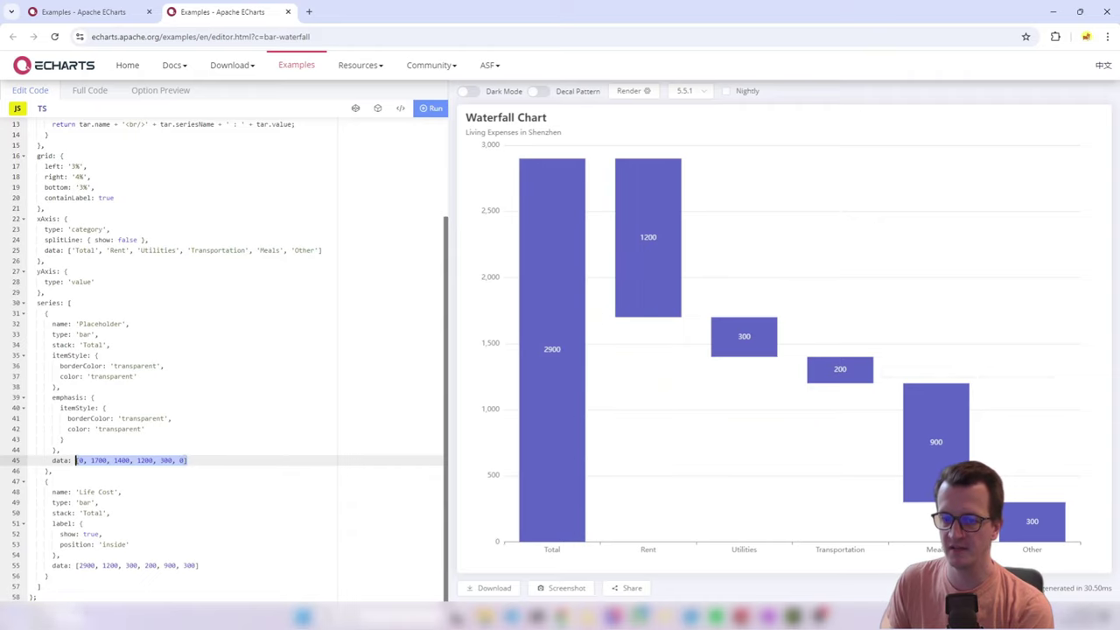
left_click(209, 522)
left_click_drag(203, 459, 76, 461)
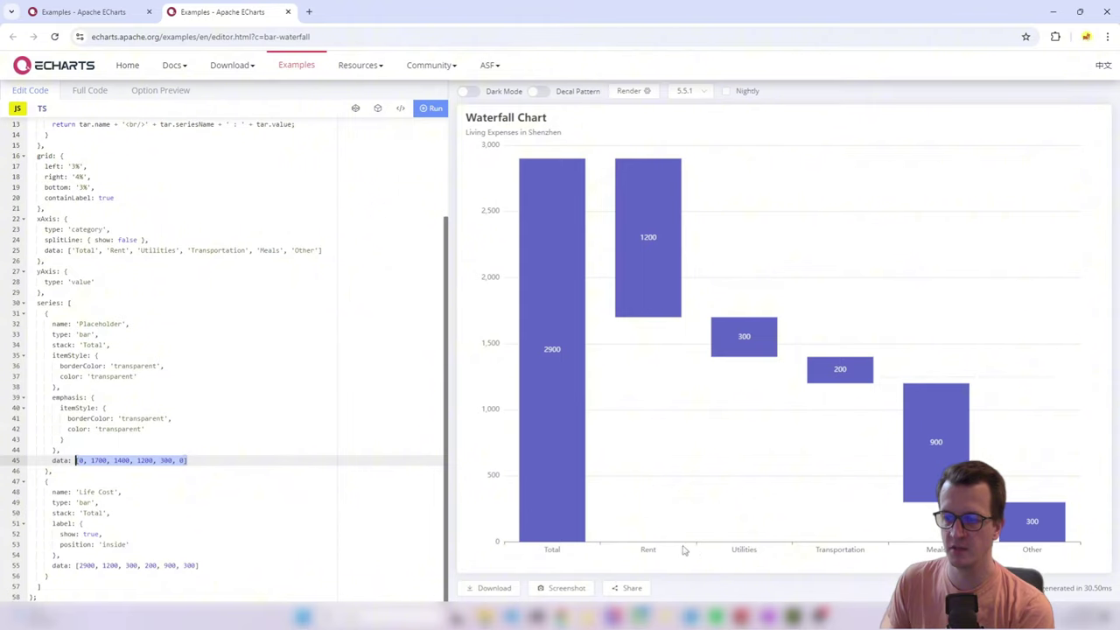
mouse_move(647, 522)
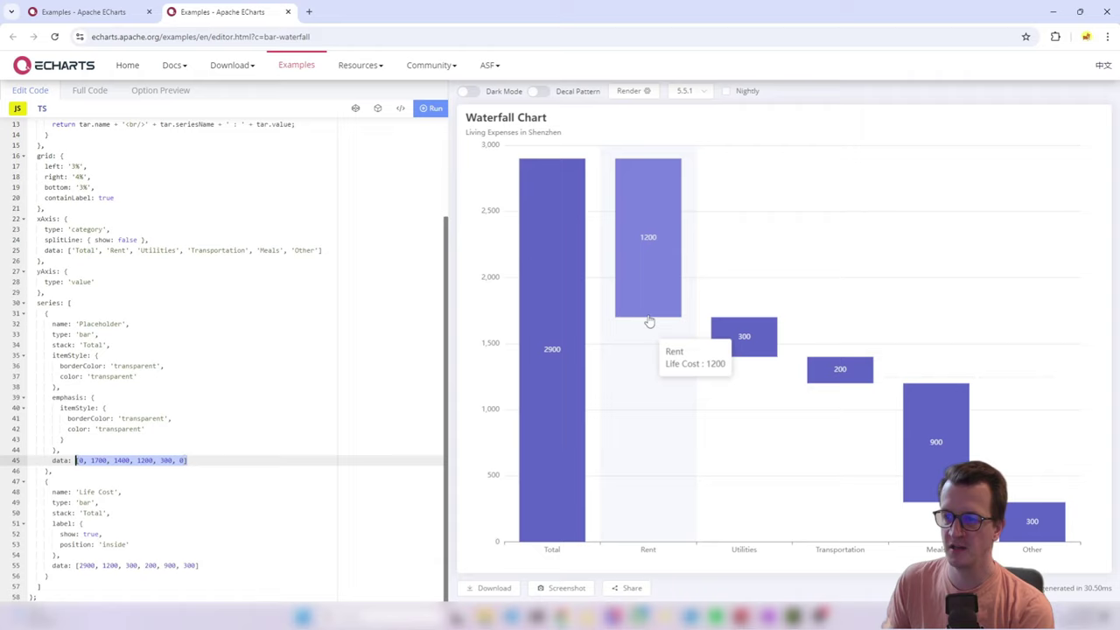
left_click(195, 554)
left_click_drag(211, 570, 75, 565)
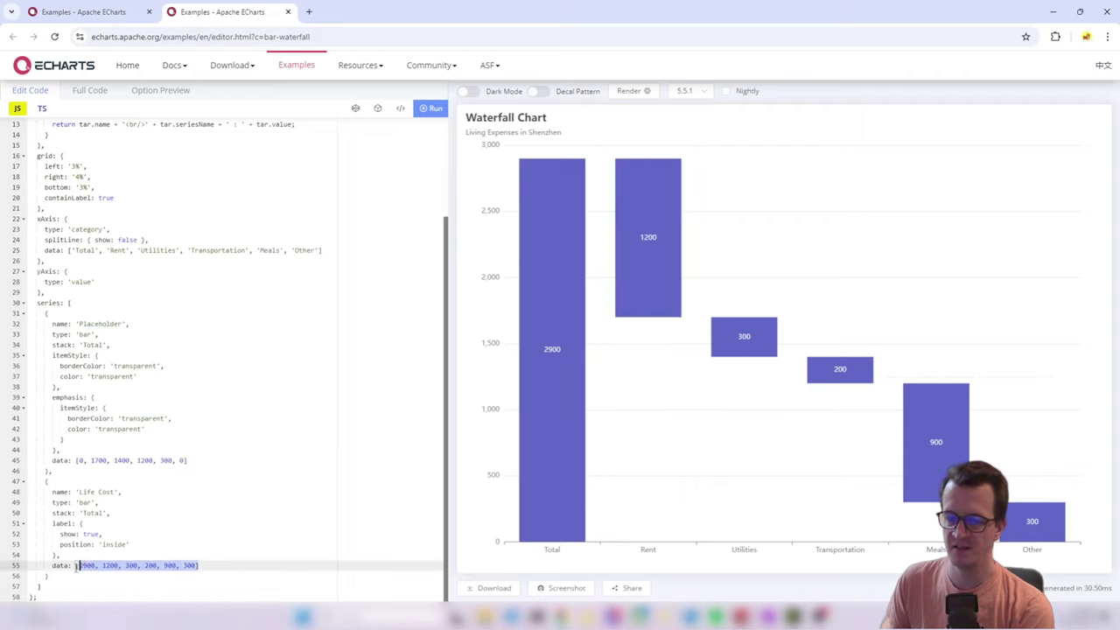
mouse_move(661, 261)
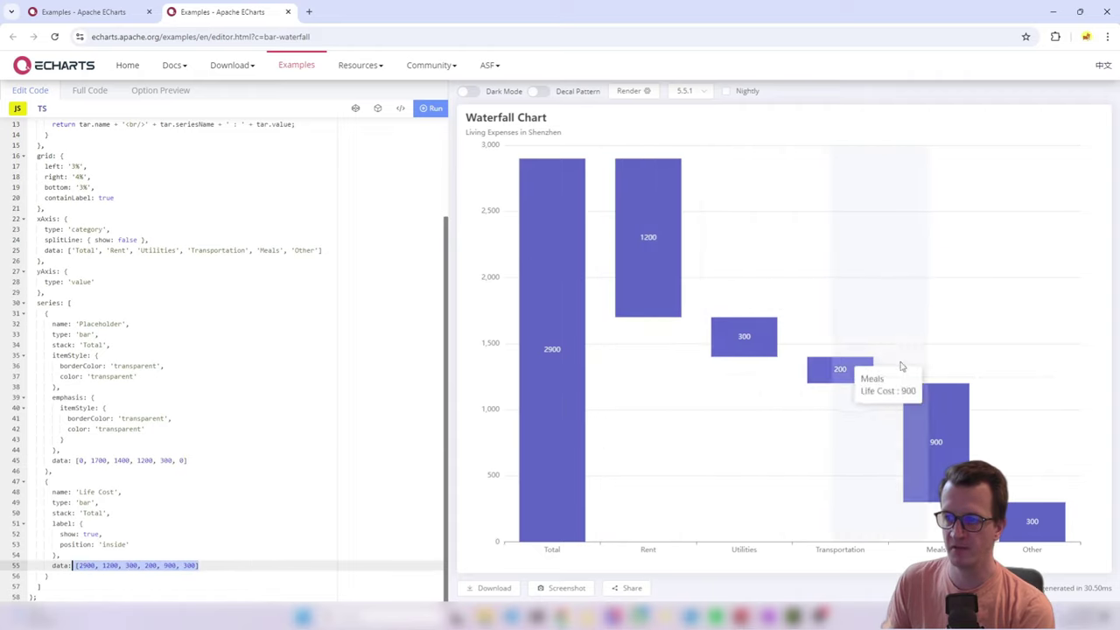
left_click(248, 442)
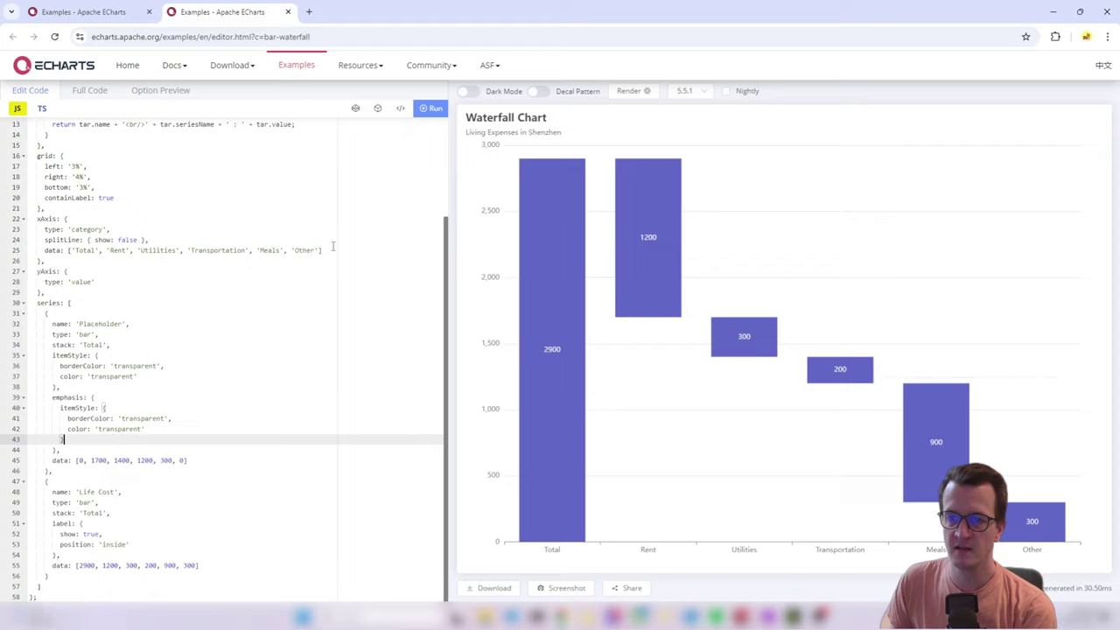
Reselect the category, Life Cost and Placeholder arrays, then return to the KNIME workflow.
left_click_drag(333, 250, 65, 251)
left_click(158, 260)
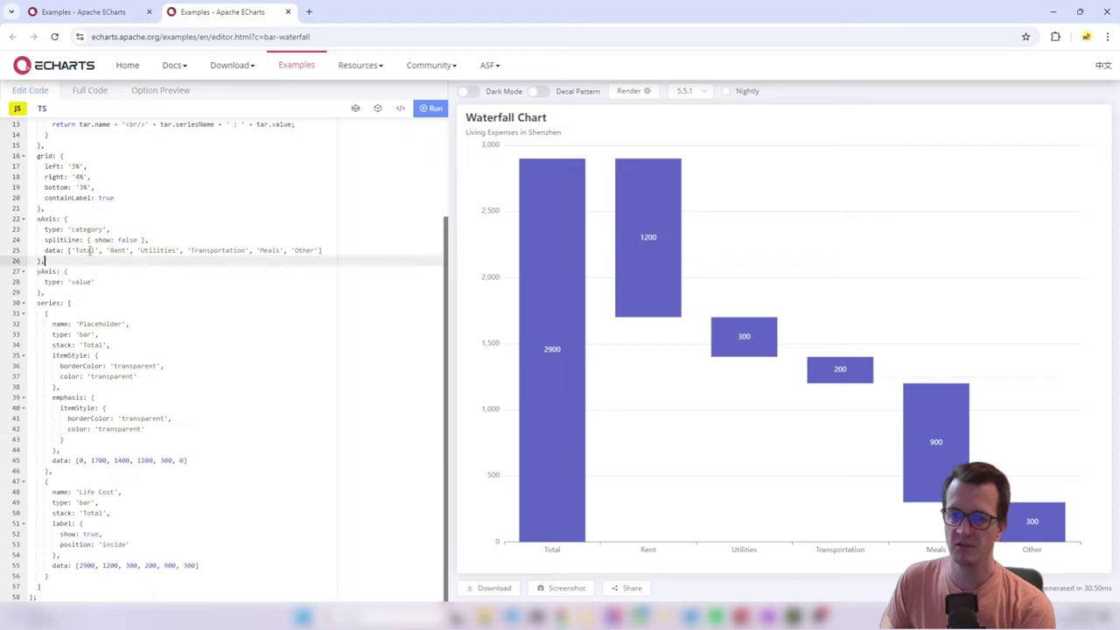
left_click(85, 250)
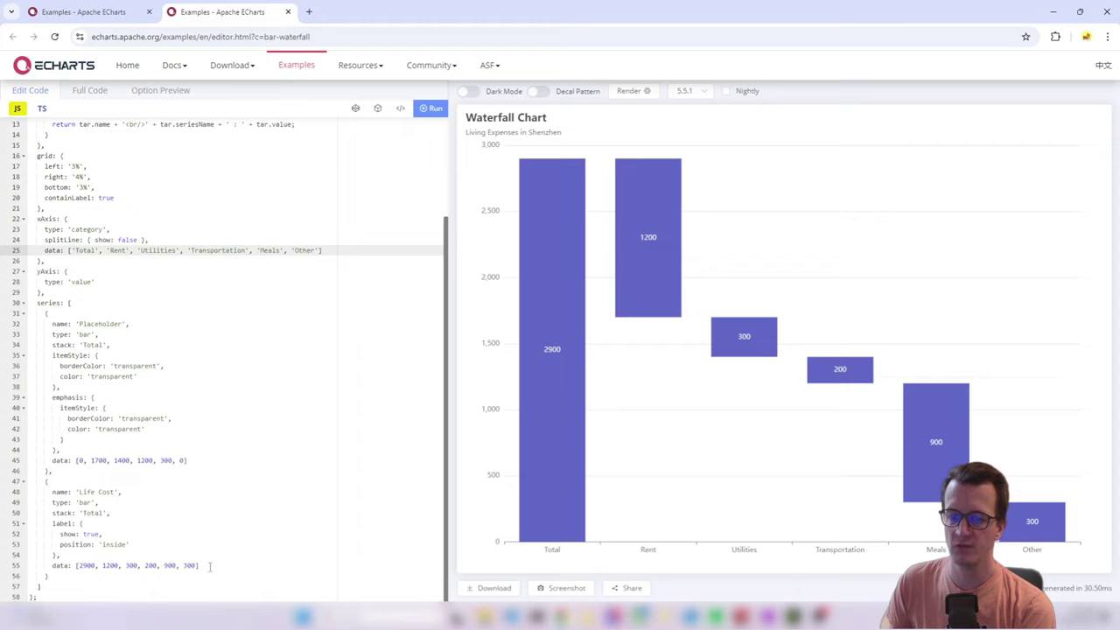
left_click_drag(209, 566, 68, 569)
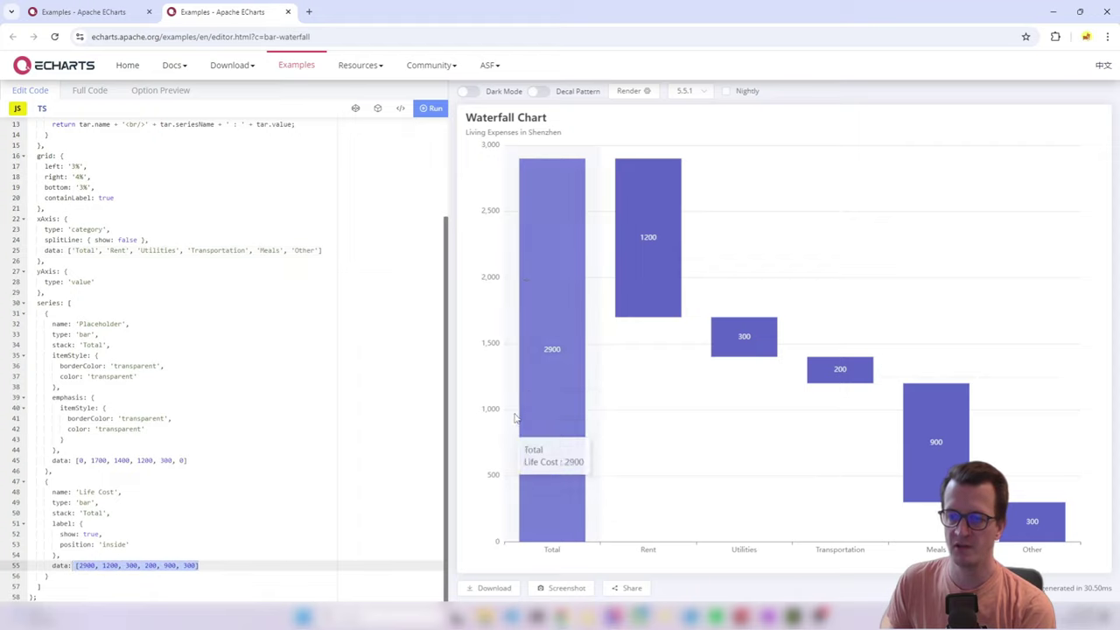
left_click(199, 458)
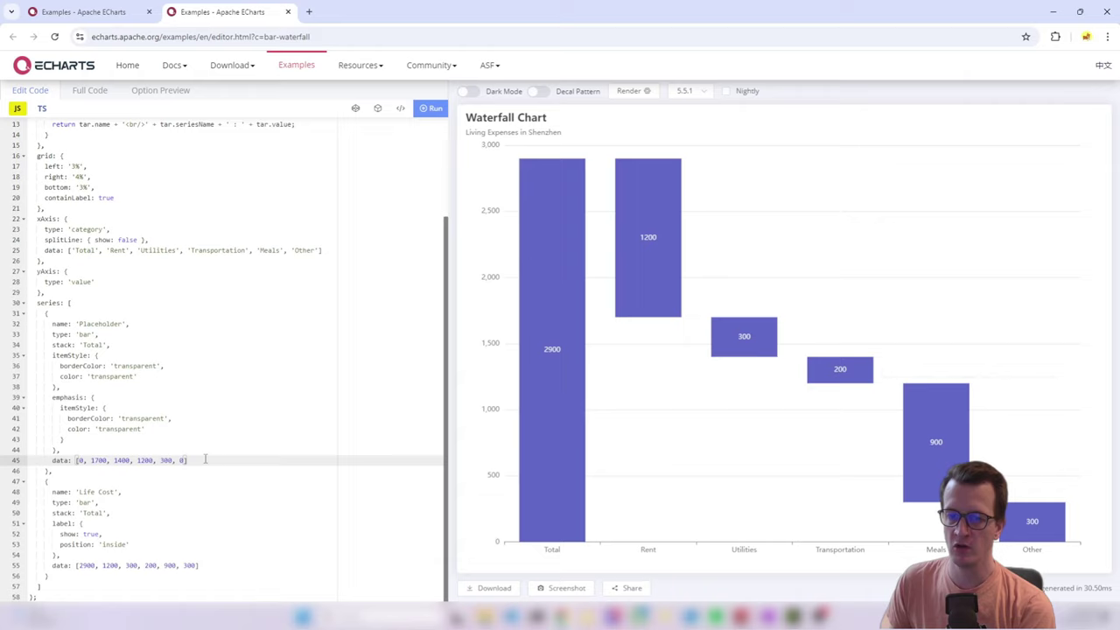
left_click_drag(205, 458, 75, 460)
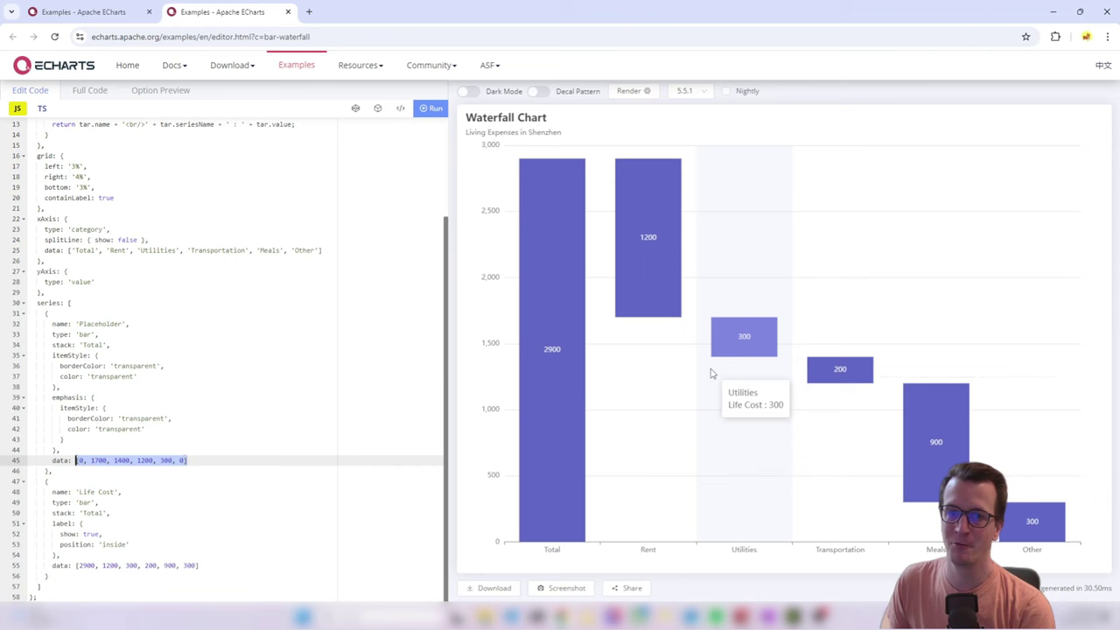
key("alt+Tab")
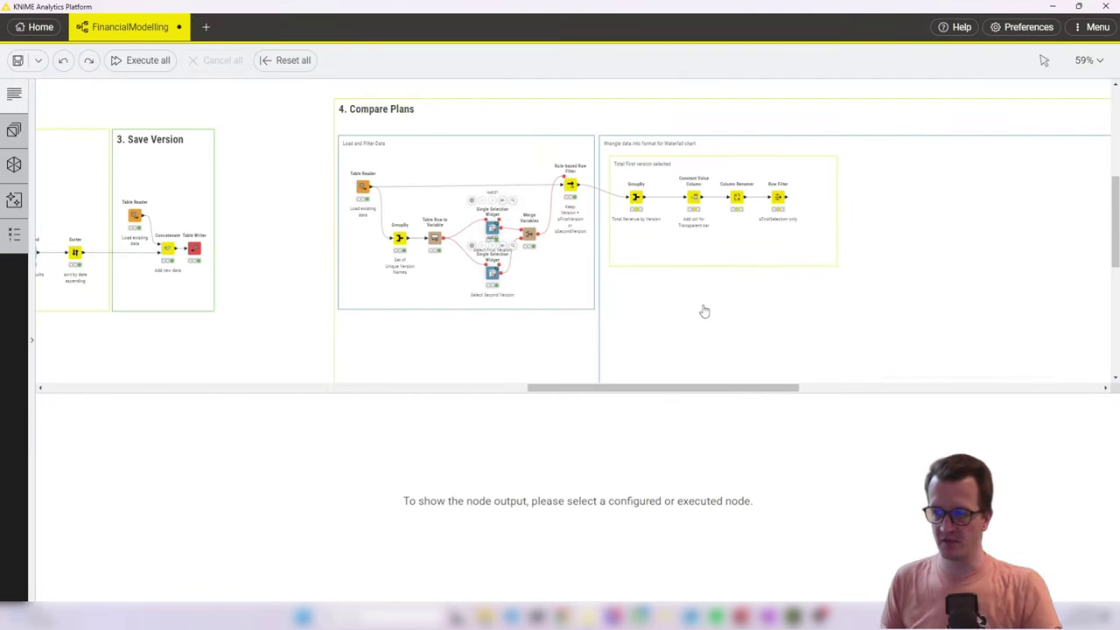
Execute the product-difference Column Filter and confirm the single V1 row with diff 26,000.
mouse_move(777, 200)
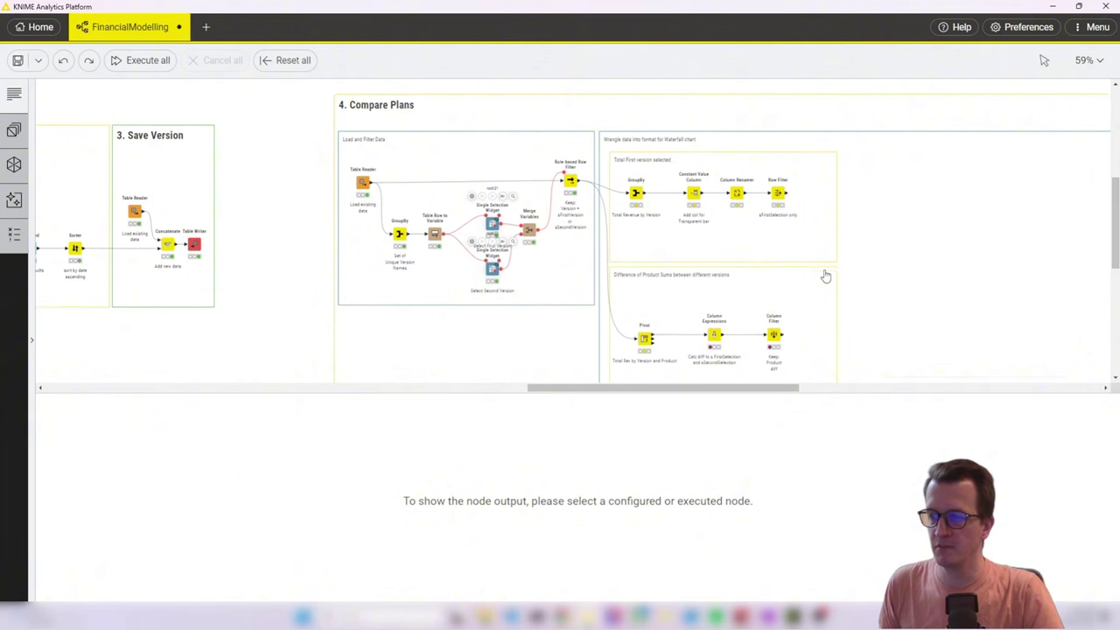
scroll(825, 276, "down", 2)
left_click(774, 122)
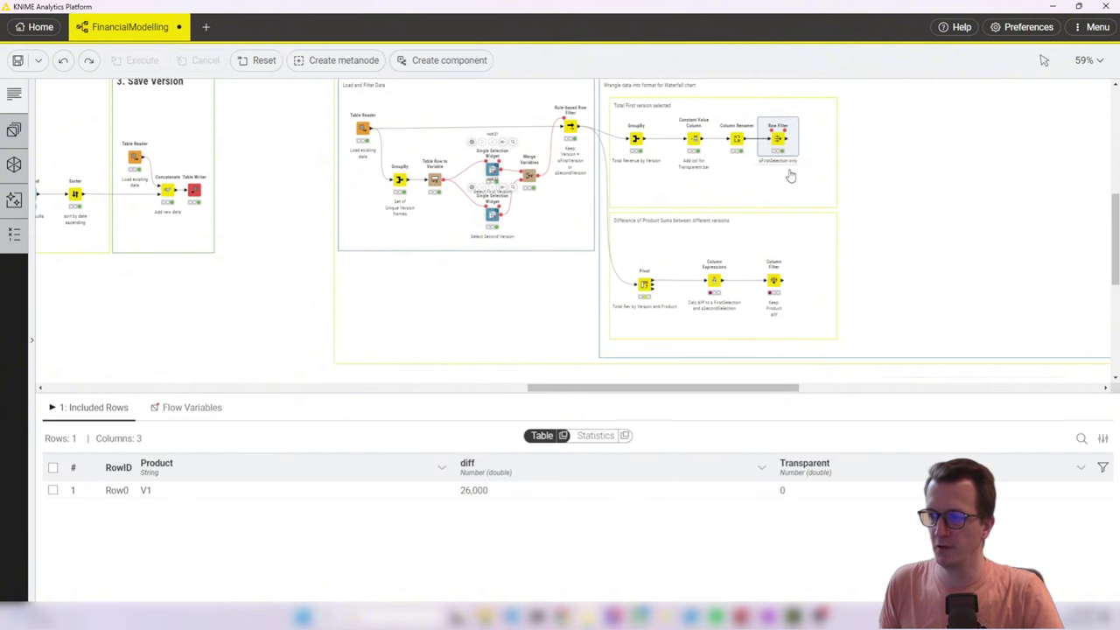
left_click(774, 264)
left_click(769, 254)
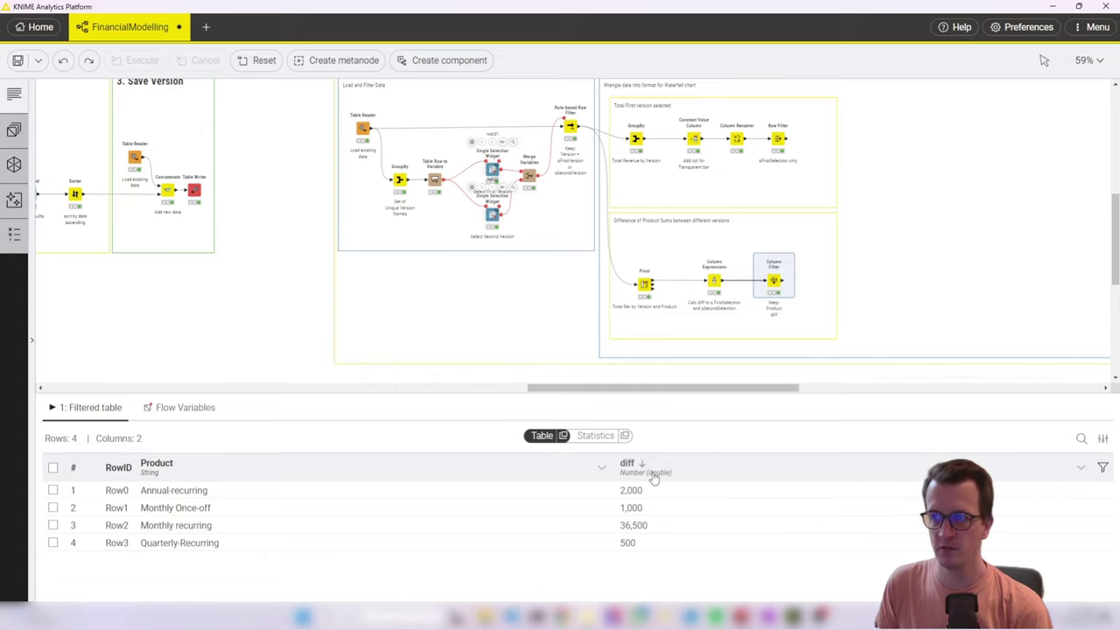
left_click(776, 138)
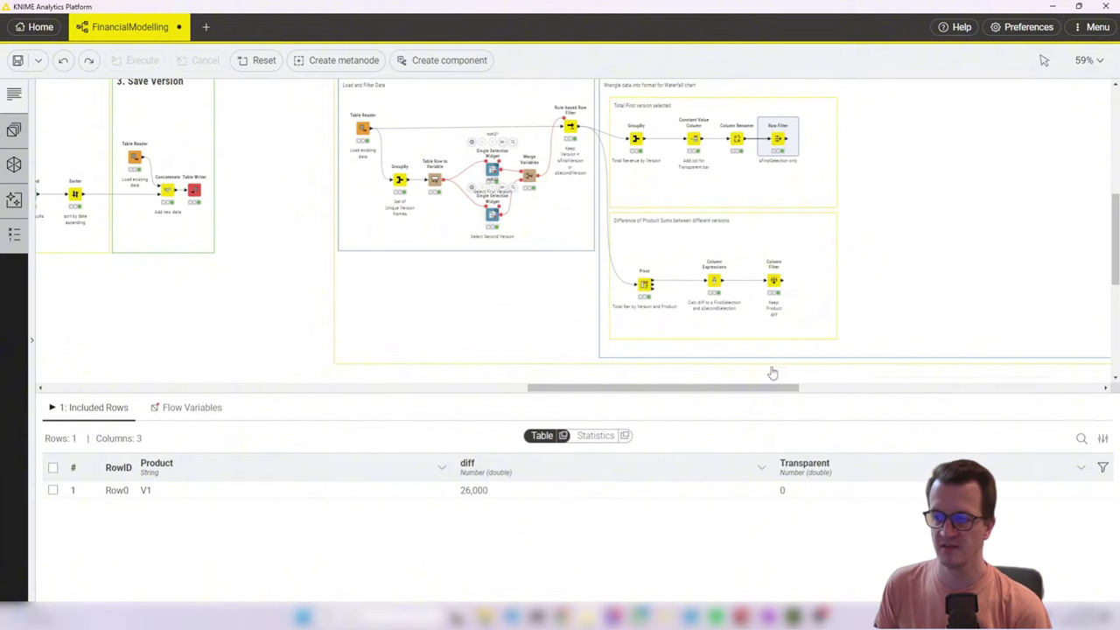
left_click_drag(753, 389, 847, 382)
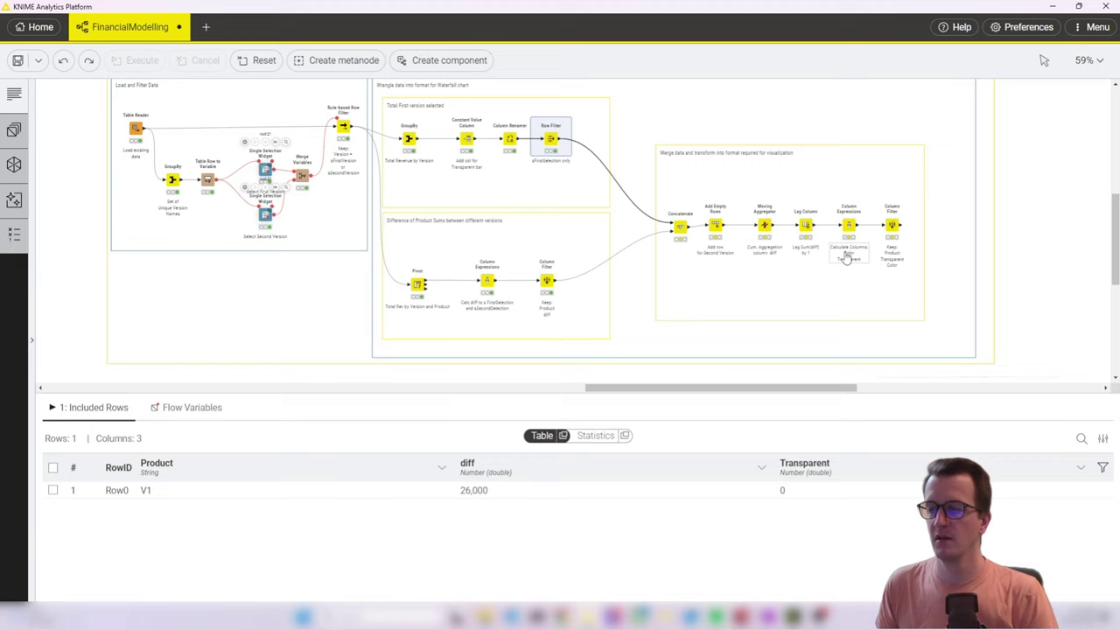
Execute Concatenate and the final Column Filter for six rows, then attach a Generic ECharts View.
left_click(677, 219)
left_click(675, 207)
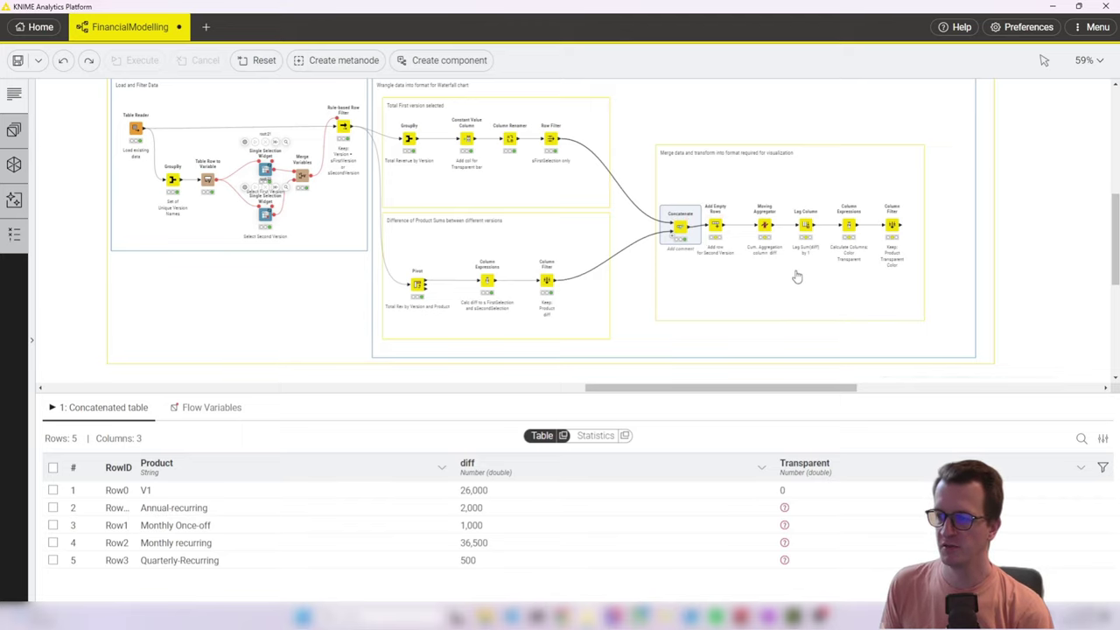
left_click(889, 222)
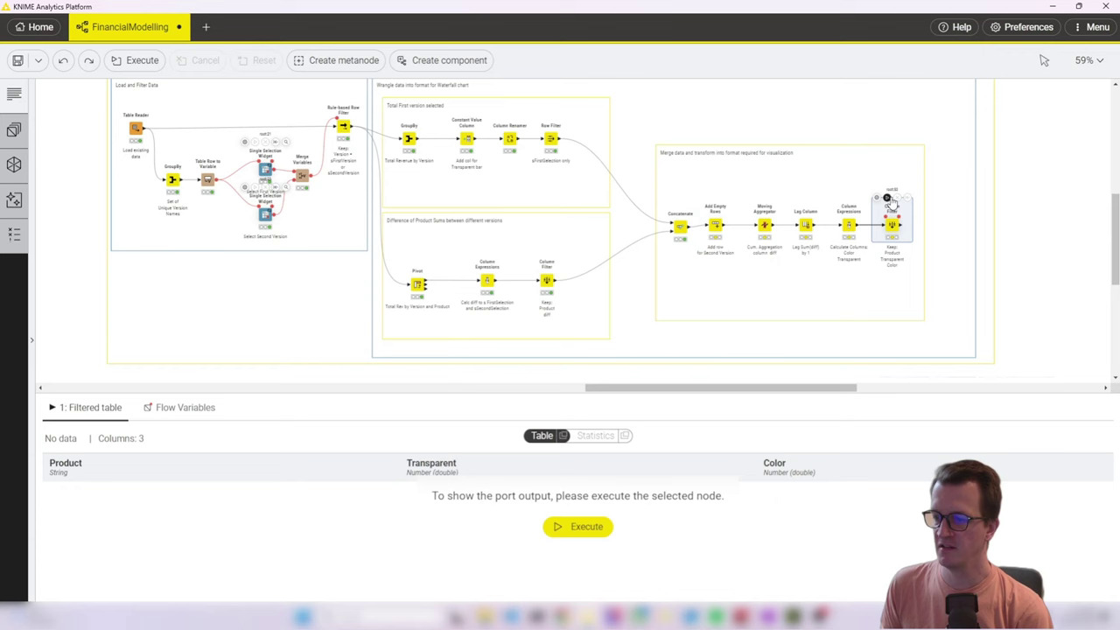
left_click(884, 197)
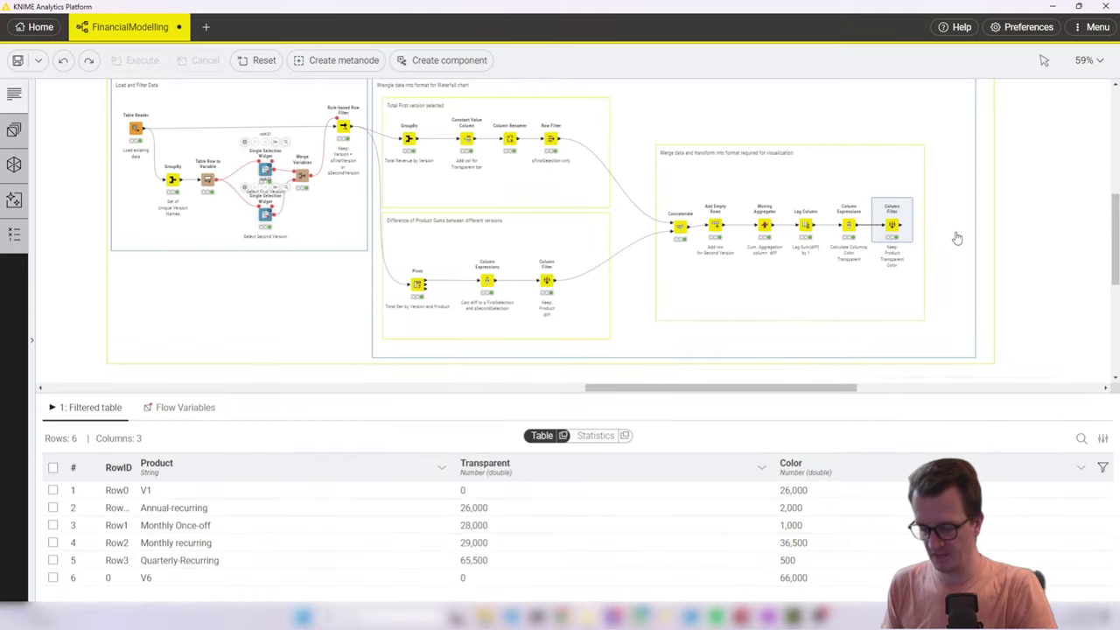
key("ctrl+z")
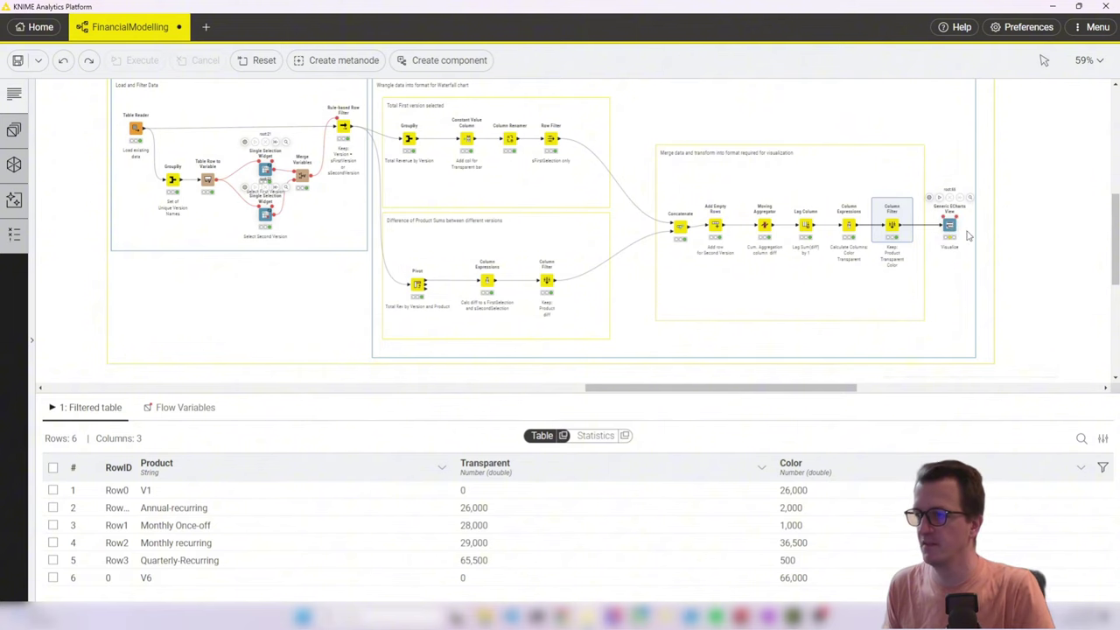
Run the Generic ECharts View to show the waterfall from V1 26000 to a 66000 total.
left_click_drag(948, 226, 949, 186)
left_click(972, 161)
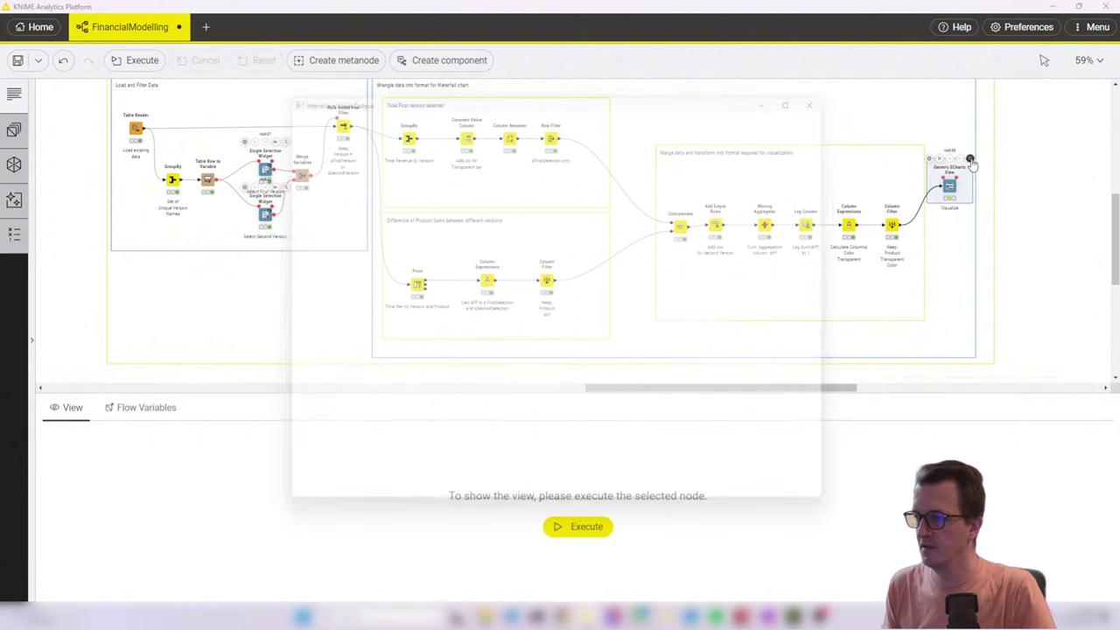
scroll(647, 297, "down", 1)
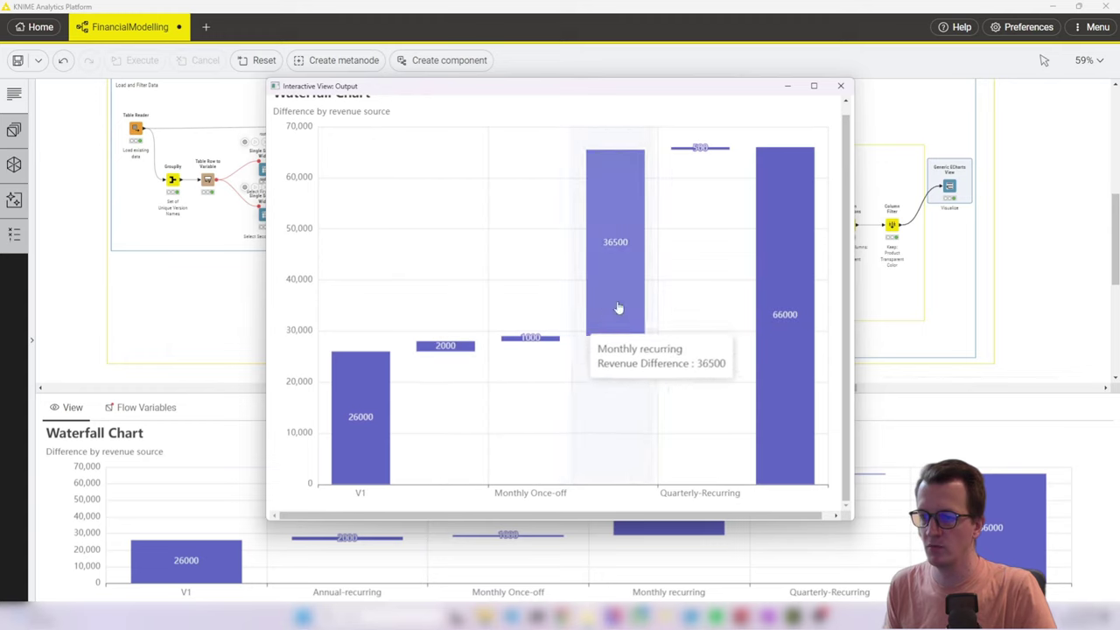
left_click(841, 86)
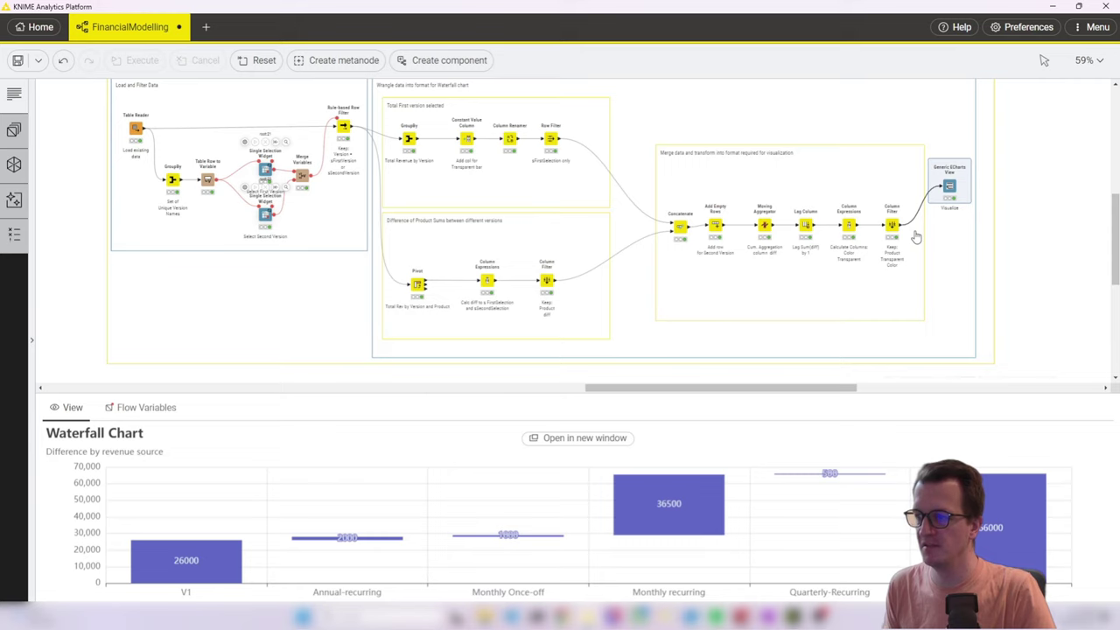
Connect a new Generic ECharts View node, found by searching 'echart', to the Column Filter output.
left_click_drag(902, 226, 945, 258)
type("ech")
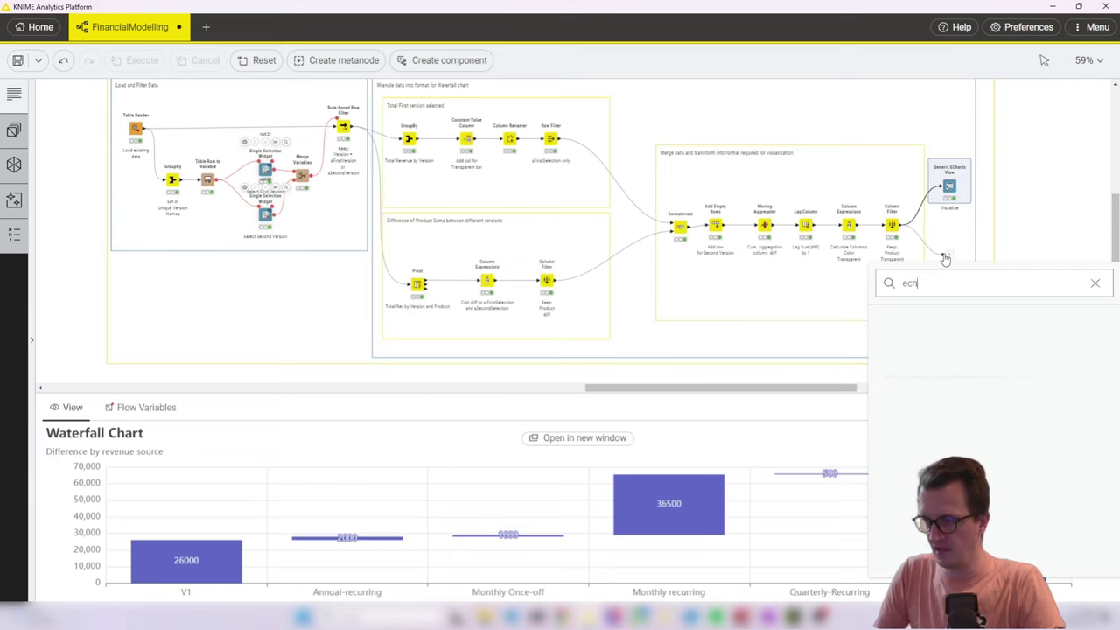
type("art")
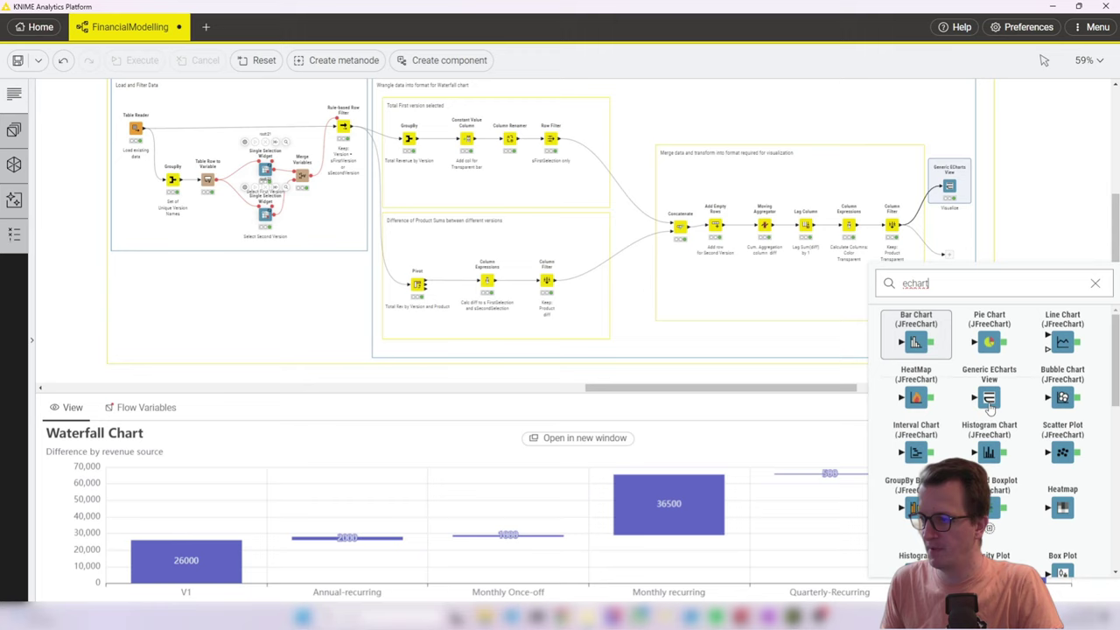
left_click(989, 401)
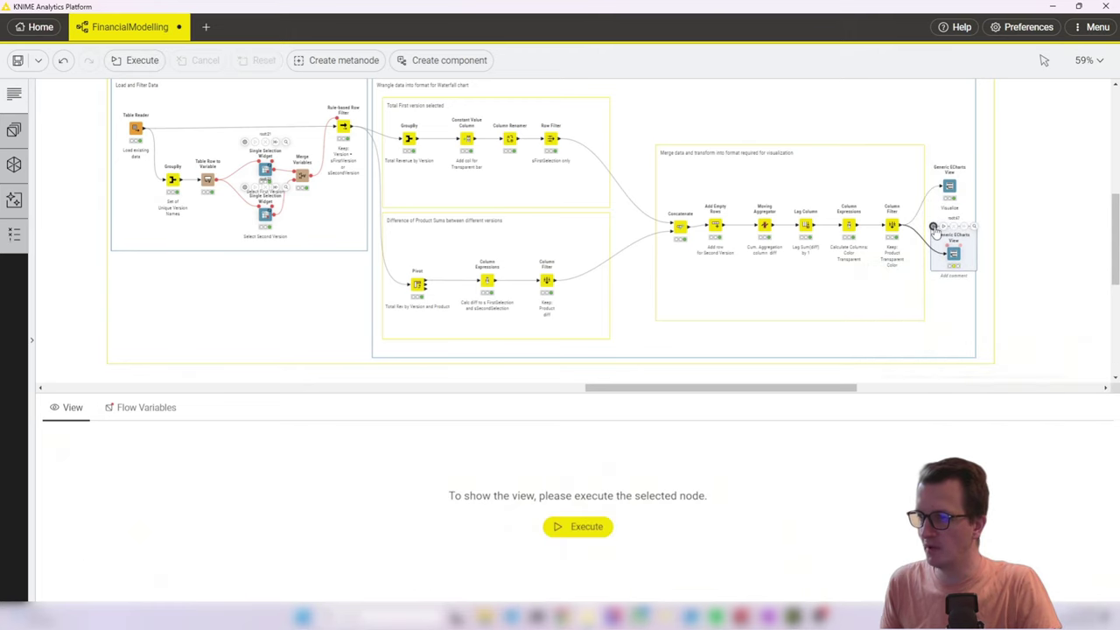
double_click(934, 228)
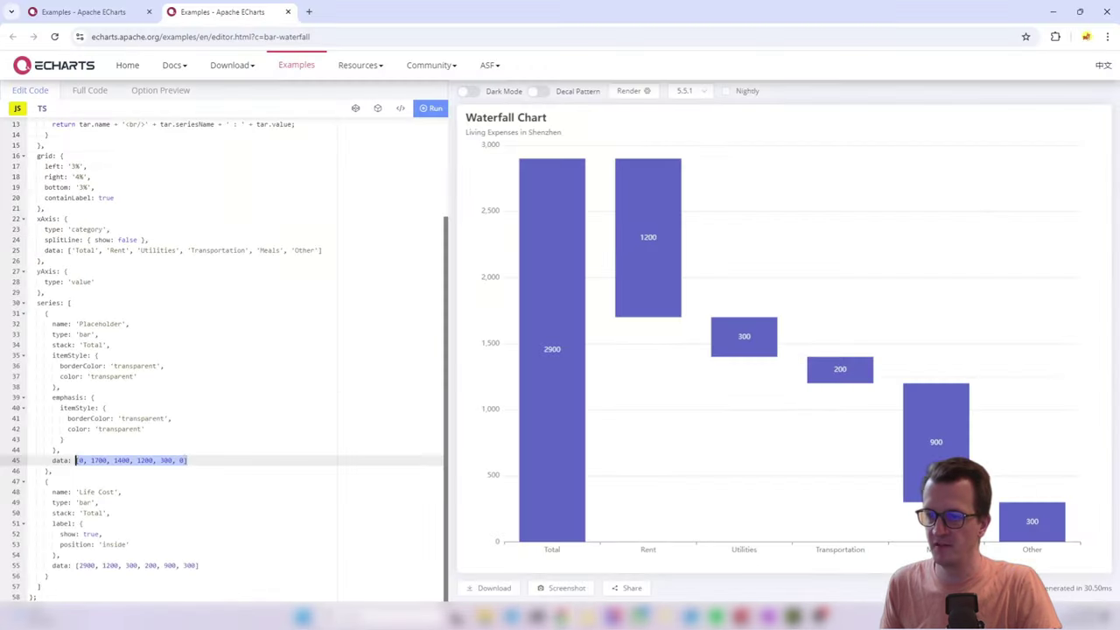
Paste the ECharts waterfall example script into the new node's code editor.
left_click(158, 199)
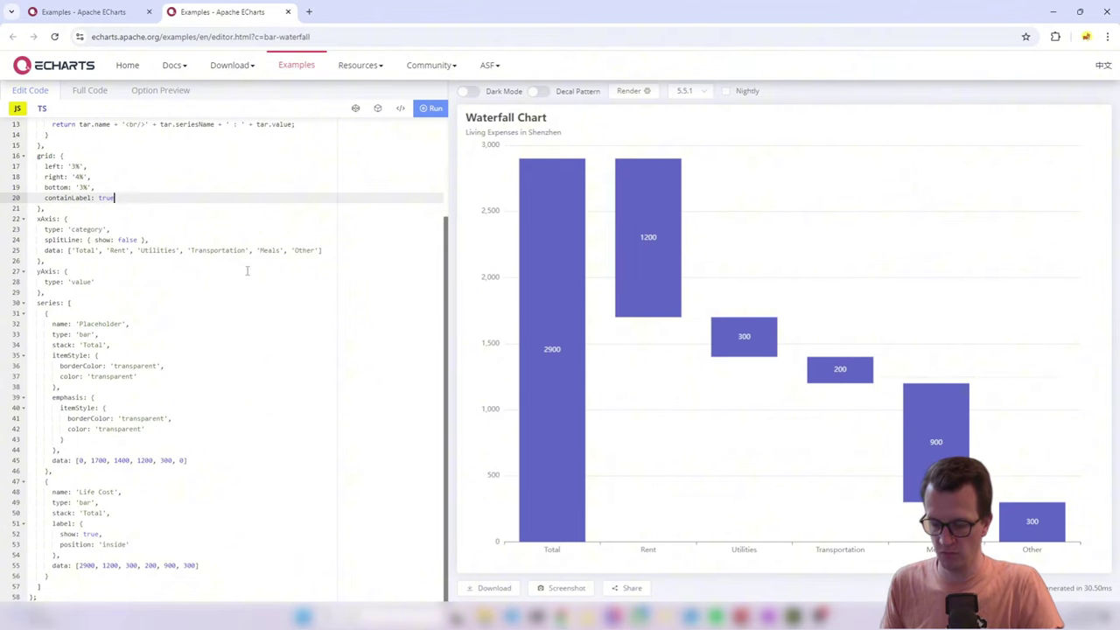
key("ctrl+a")
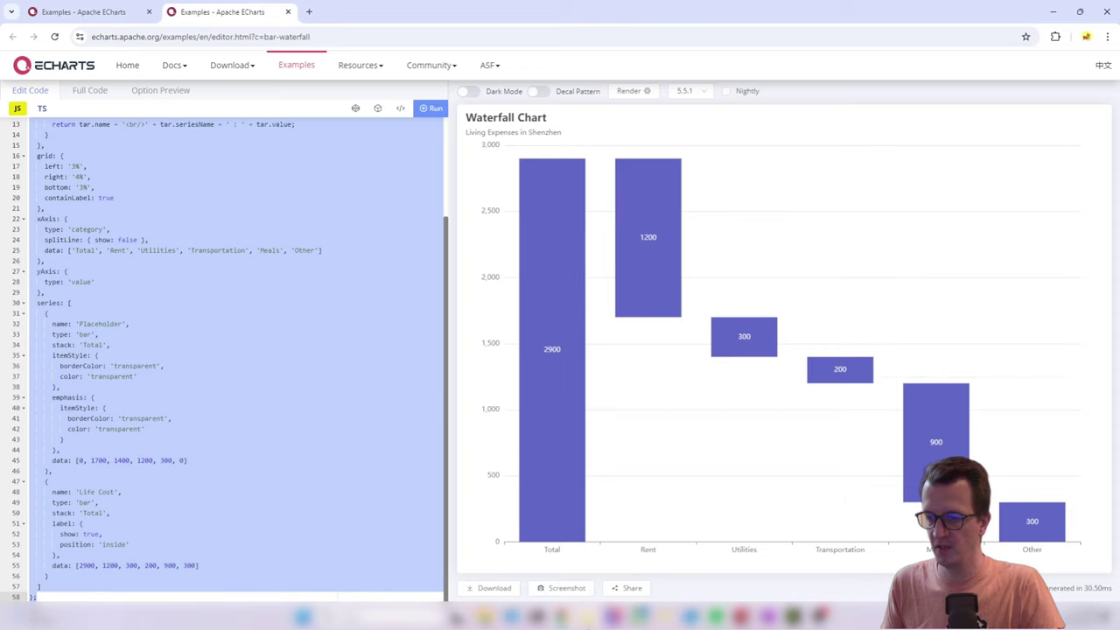
mouse_move(586, 617)
left_click(588, 585)
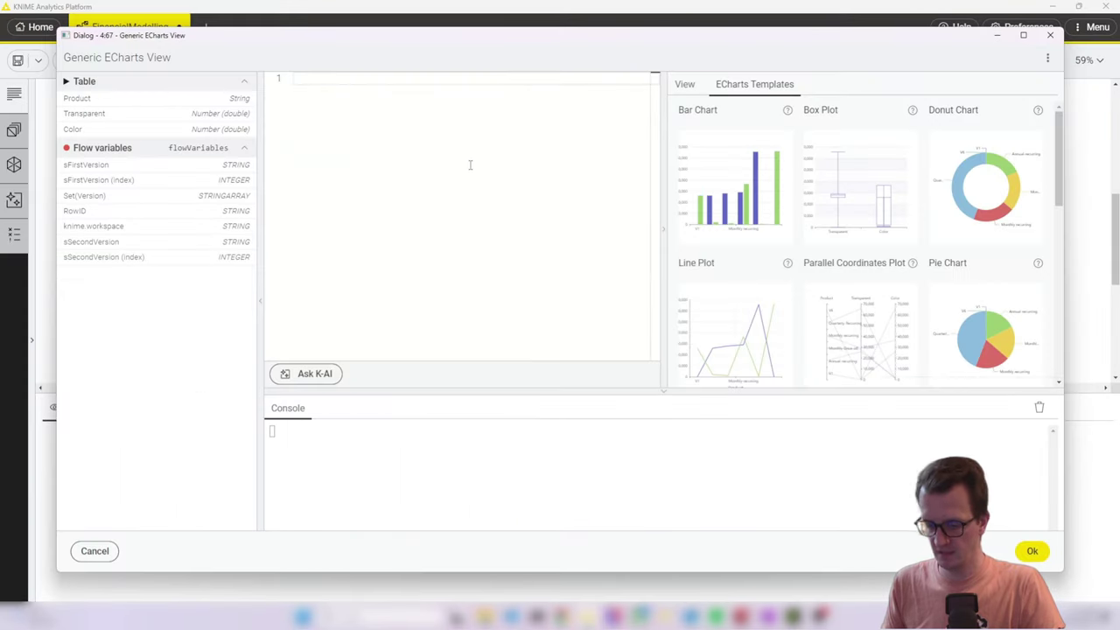
key("ctrl+v")
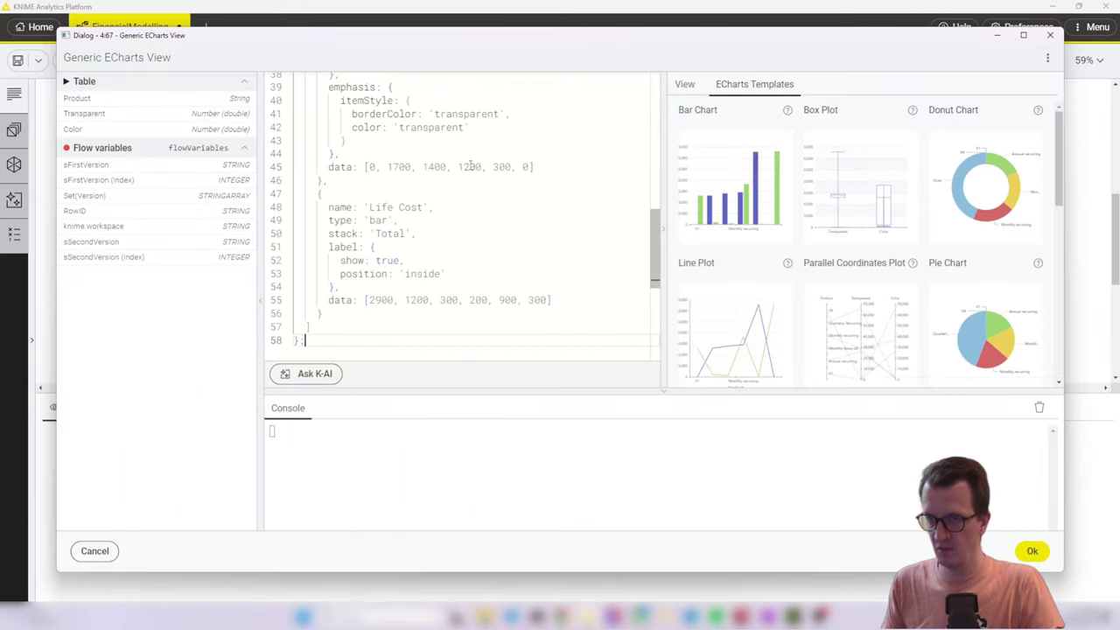
Replace the hardcoded x-axis category list with the Product column.
left_click(687, 87)
mouse_move(738, 235)
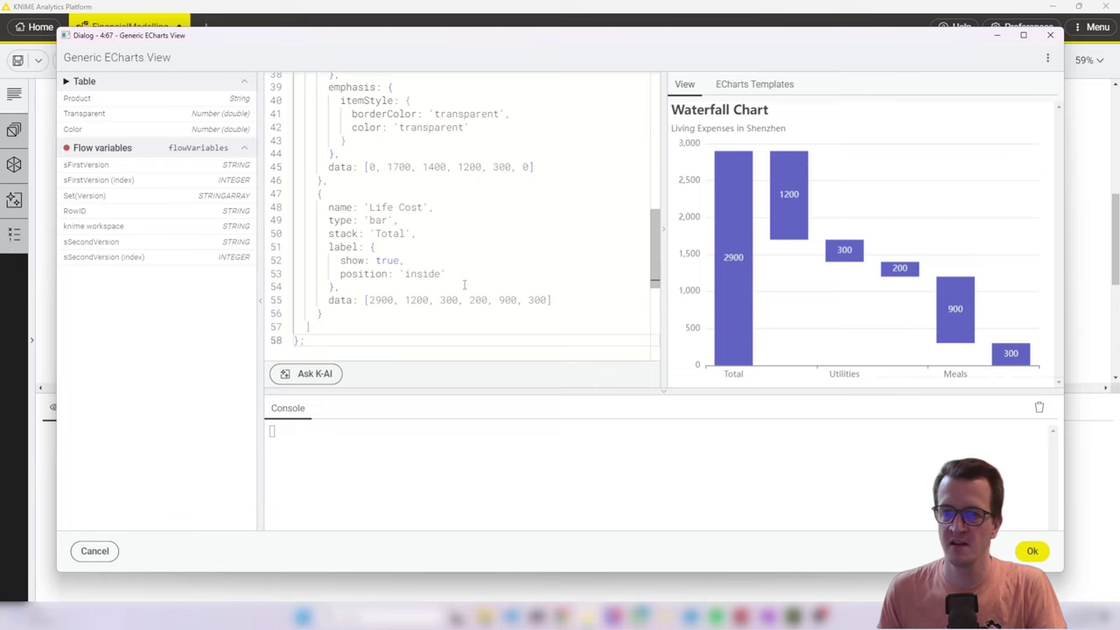
scroll(523, 254, "up", 5)
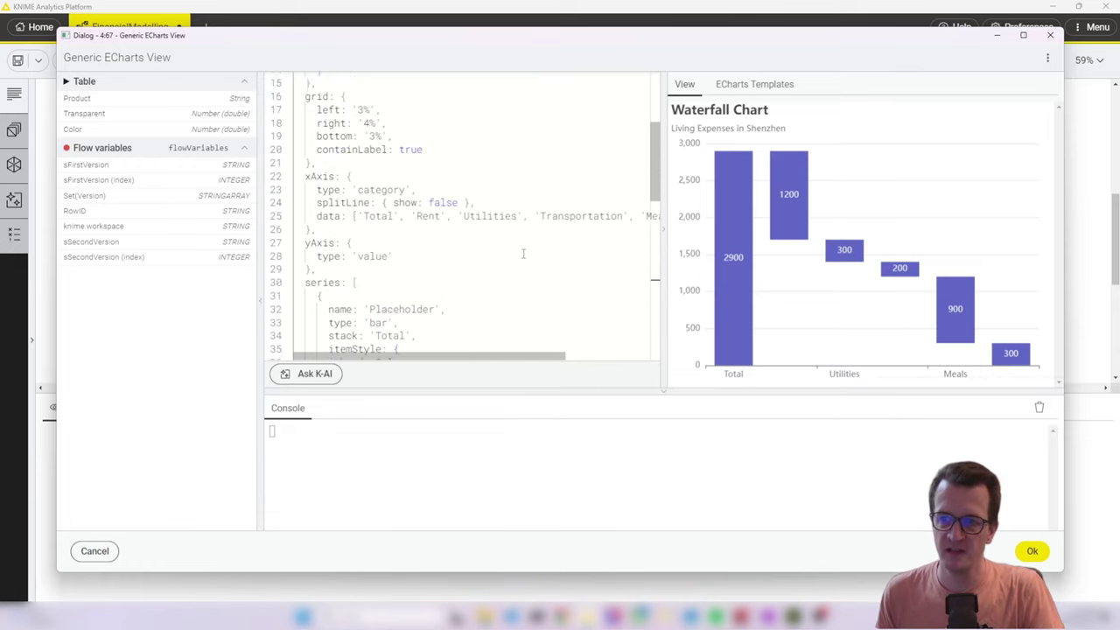
scroll(523, 254, "up", 1)
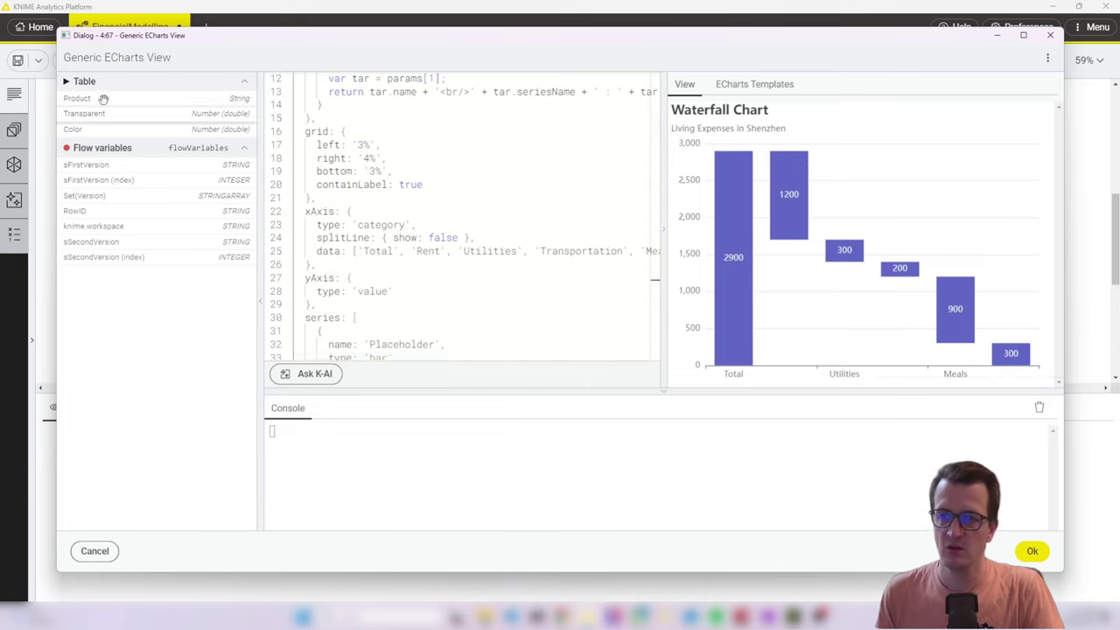
left_click(363, 251)
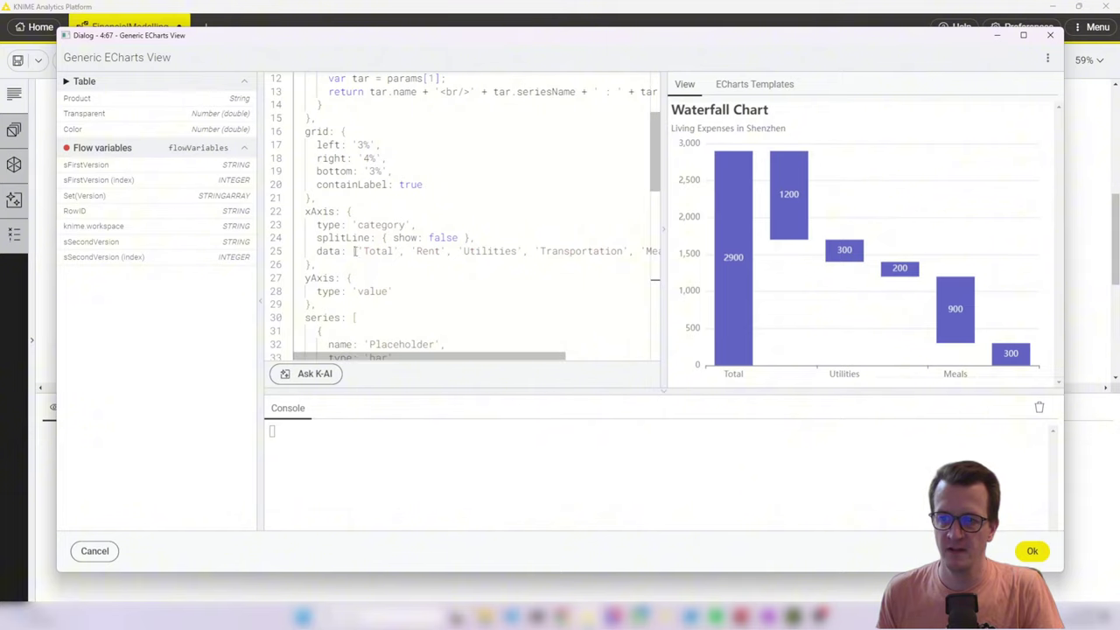
left_click_drag(363, 252, 411, 252)
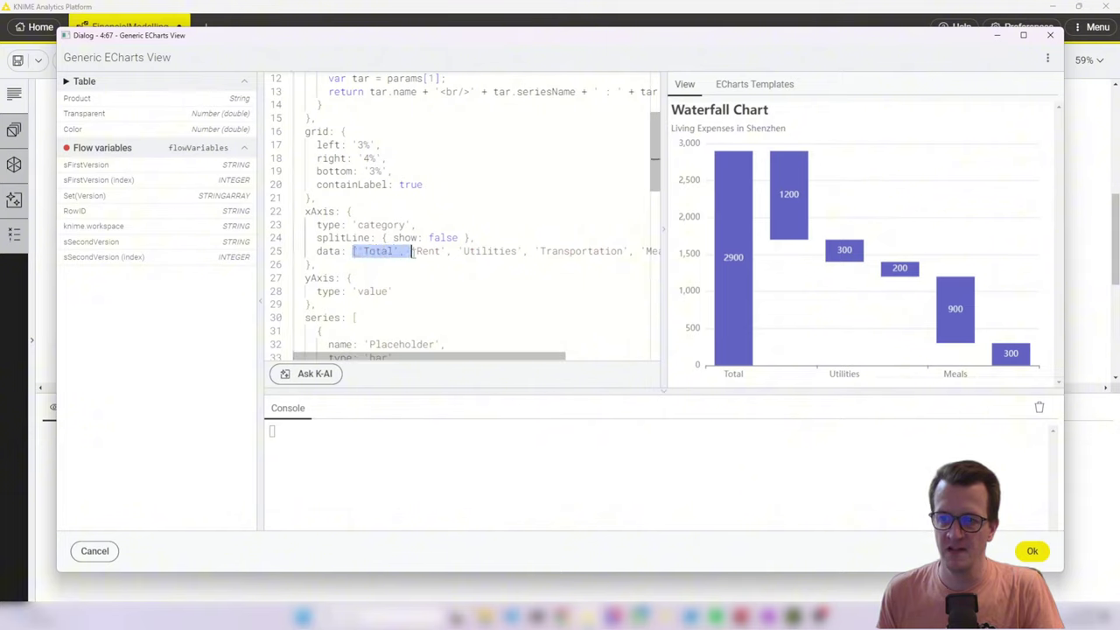
left_click(394, 172)
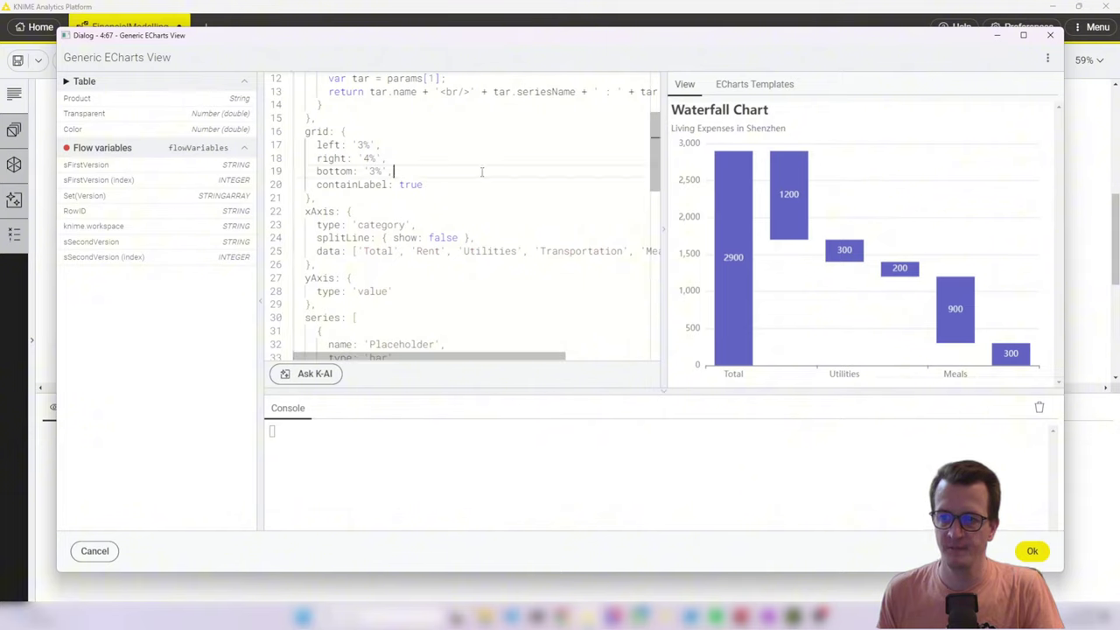
left_click(354, 251)
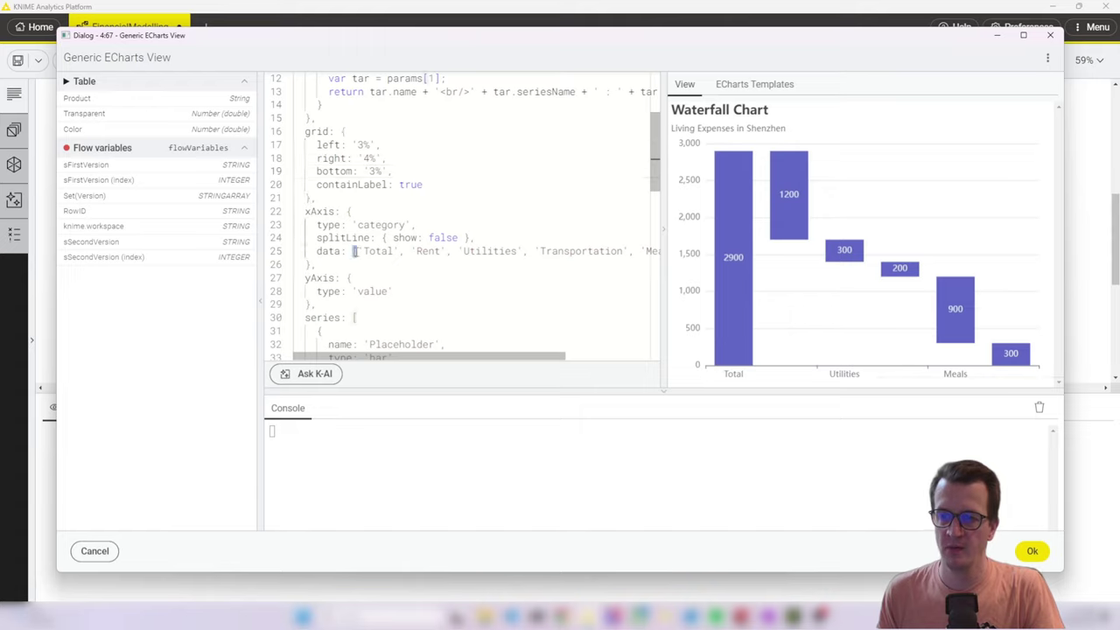
left_click_drag(354, 251, 700, 253)
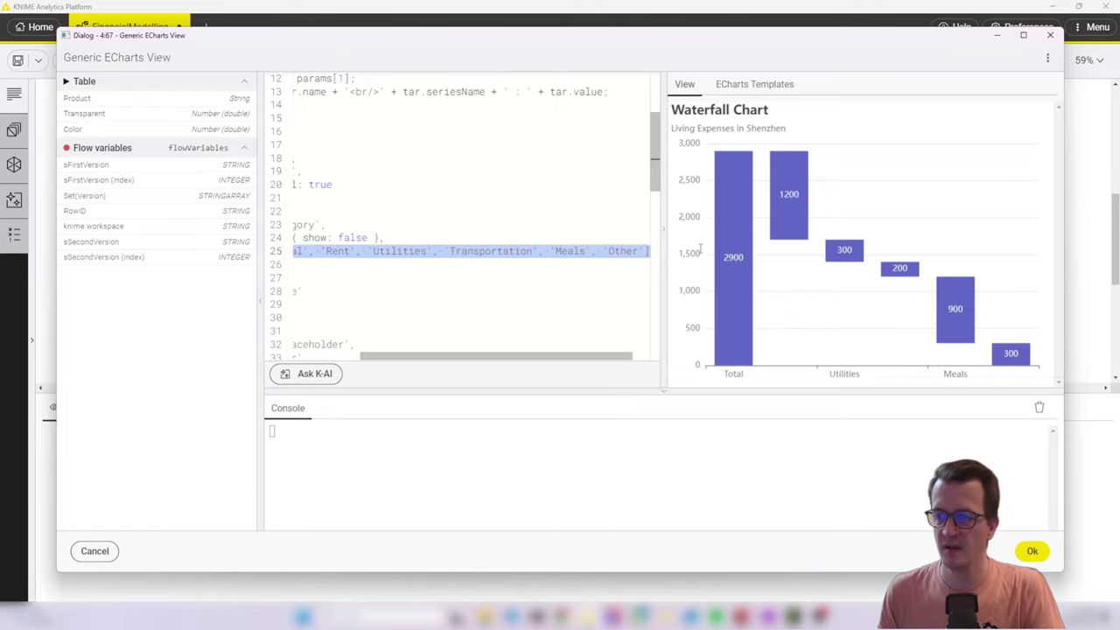
key("BackSpace")
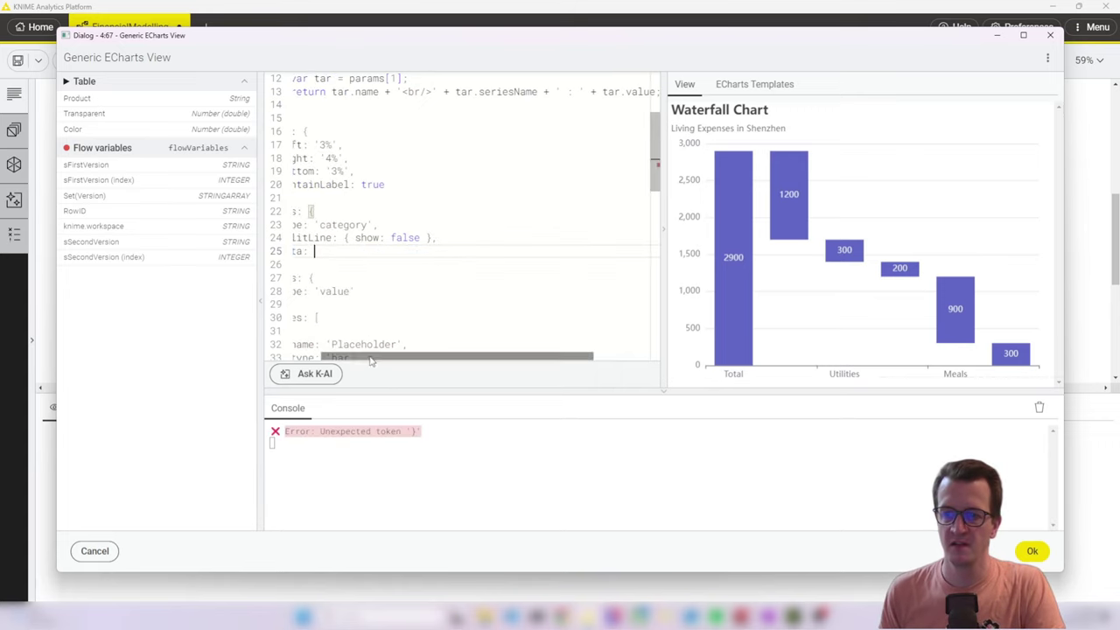
scroll(356, 317, "left", 2)
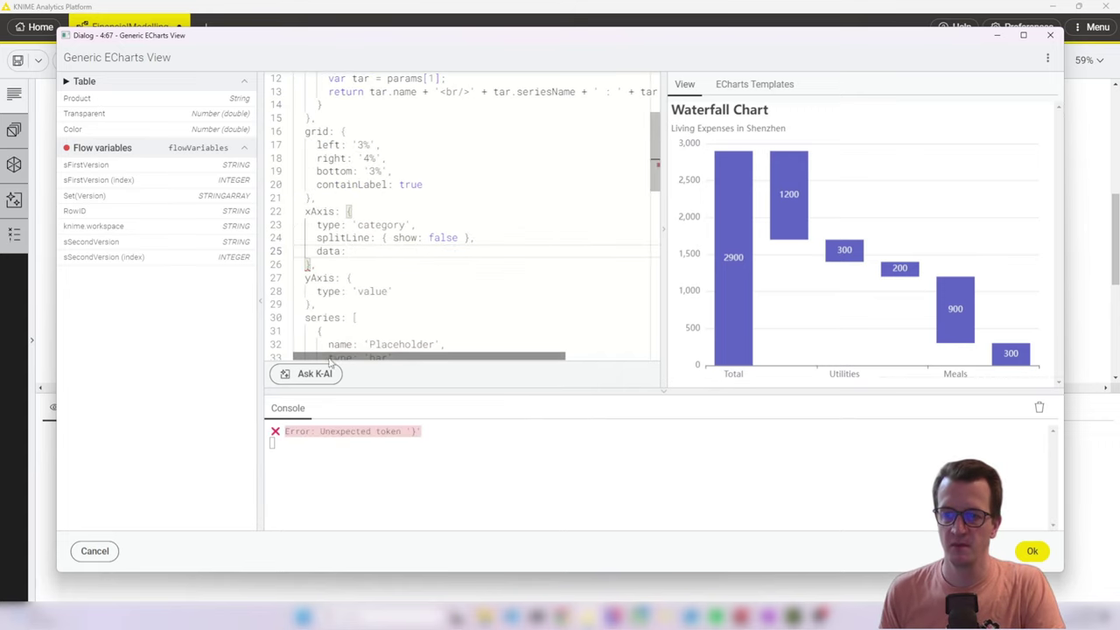
left_click(92, 98)
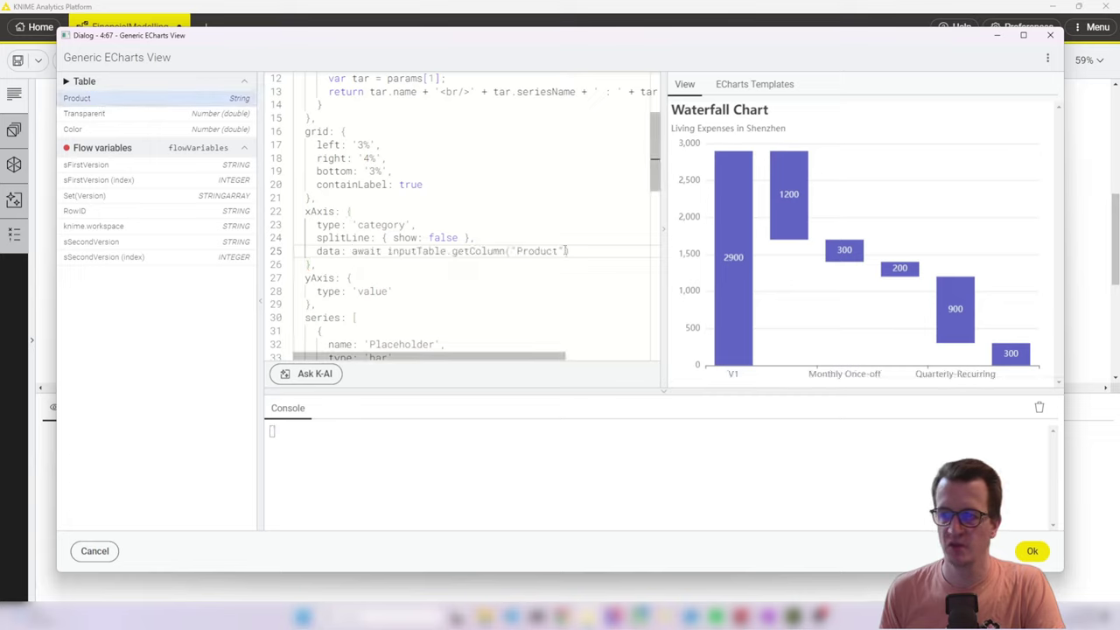
Feed the Placeholder series from Transparent and the visible bars from Color, then confirm with Ok.
scroll(498, 278, "down", 5)
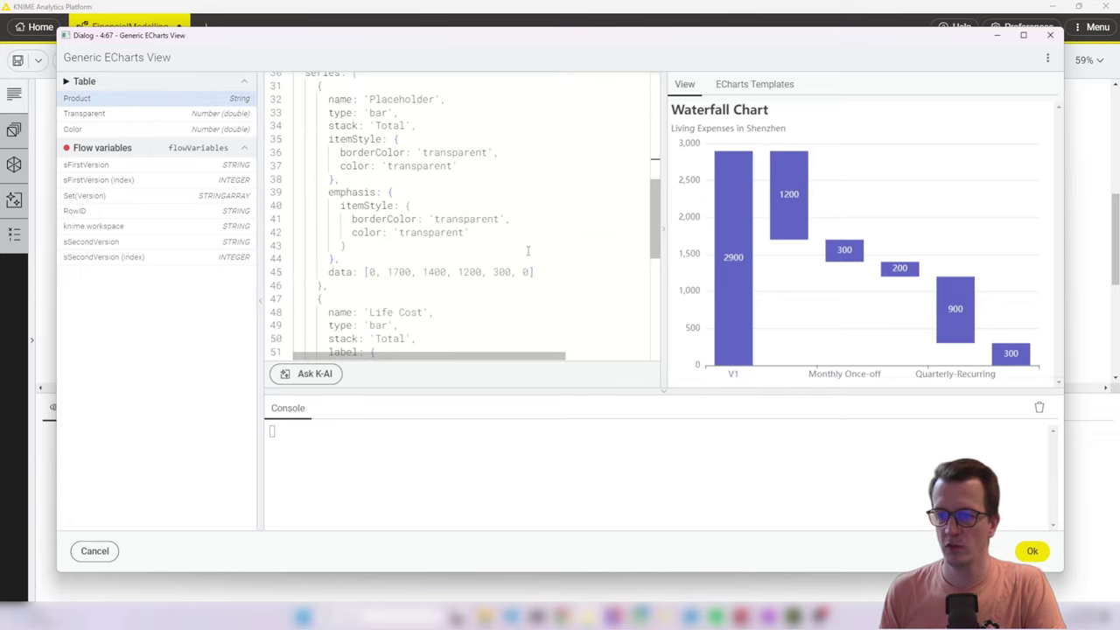
left_click_drag(541, 270, 382, 272)
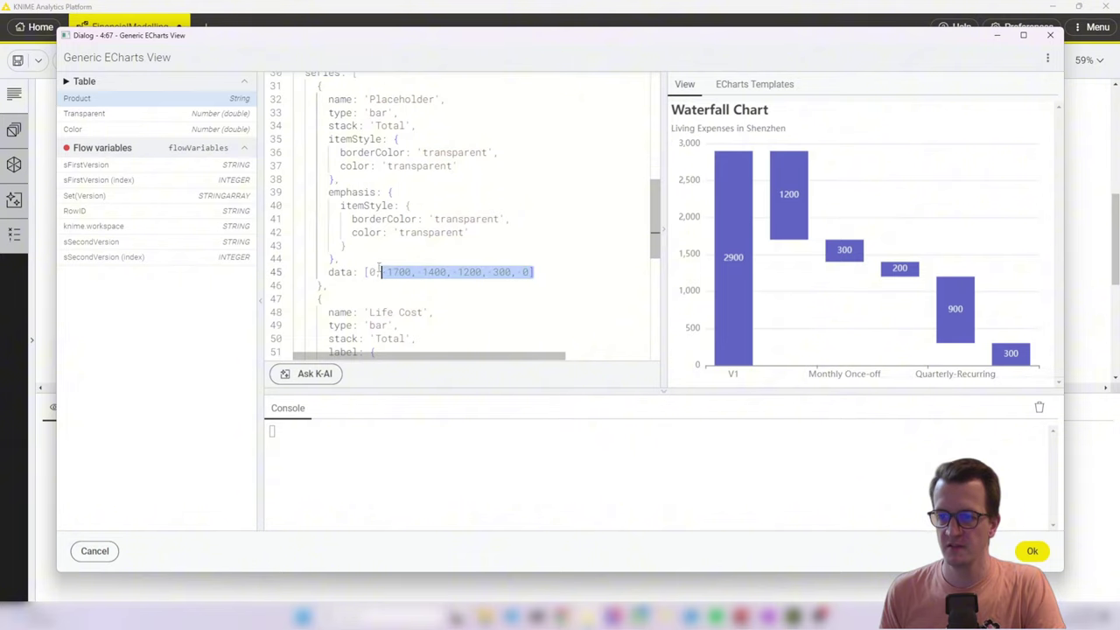
key("BackSpace")
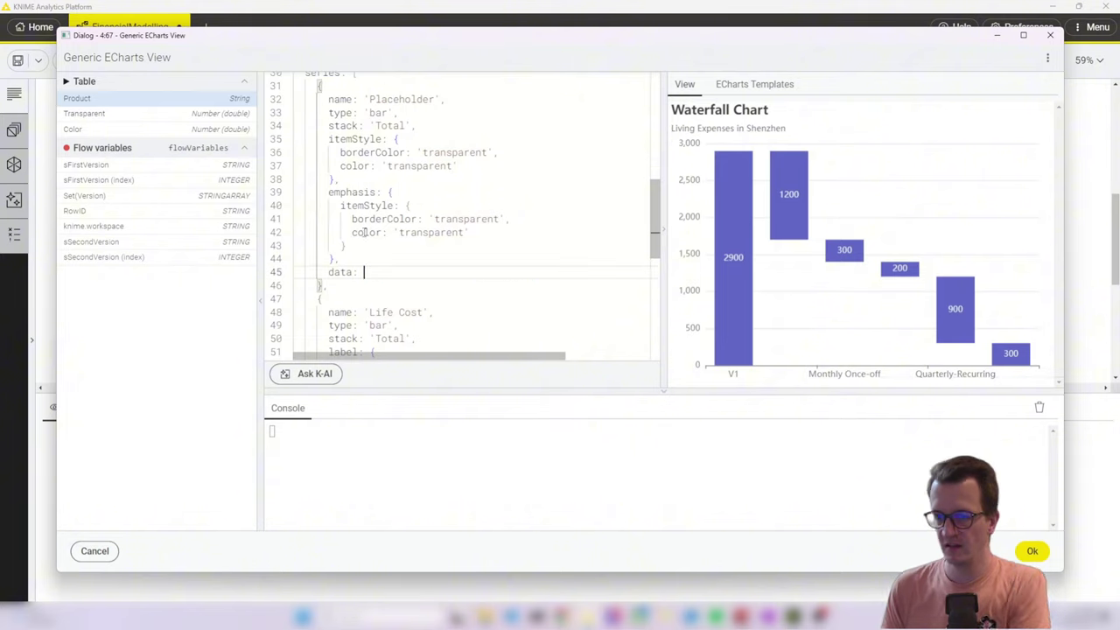
left_click_drag(97, 117, 365, 264)
scroll(551, 262, "down", 4)
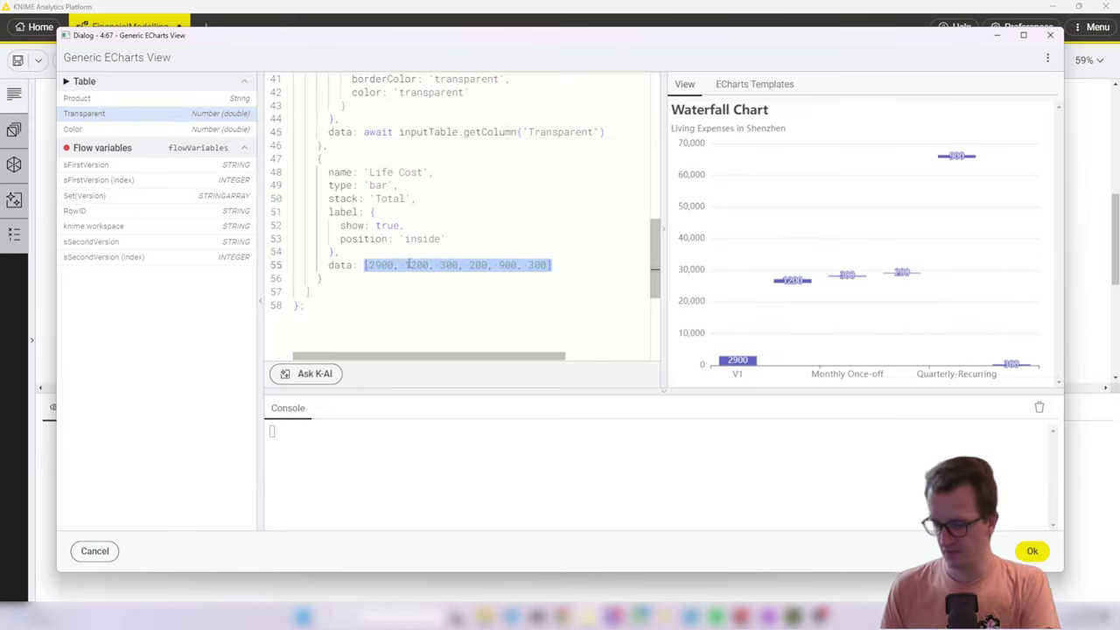
key("BackSpace")
left_click_drag(73, 129, 490, 265)
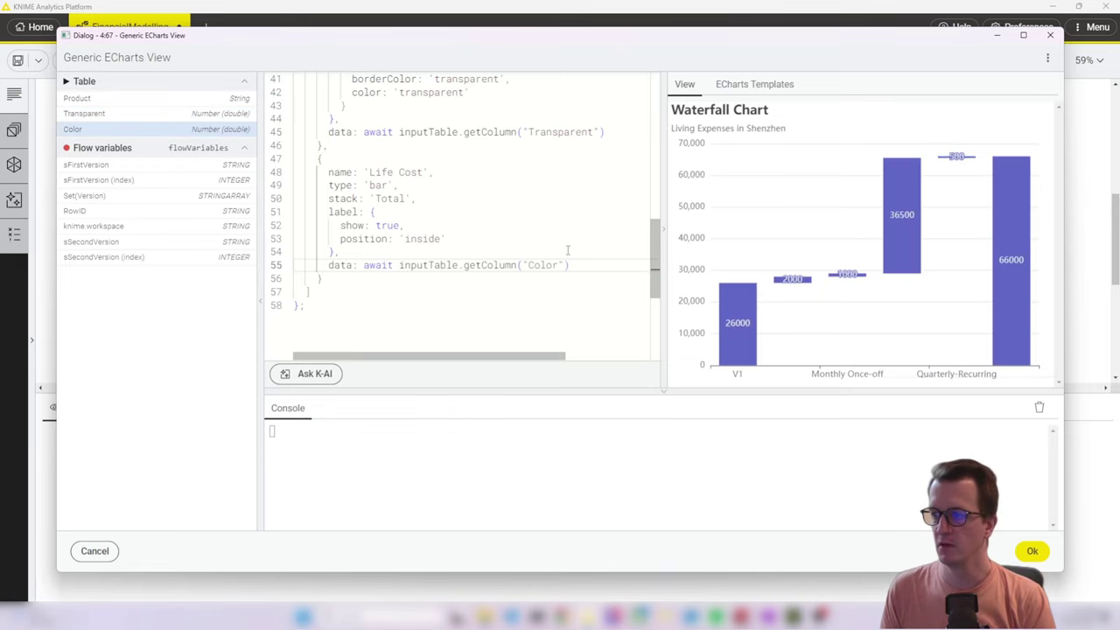
scroll(481, 263, "up", 4)
left_click(1033, 550)
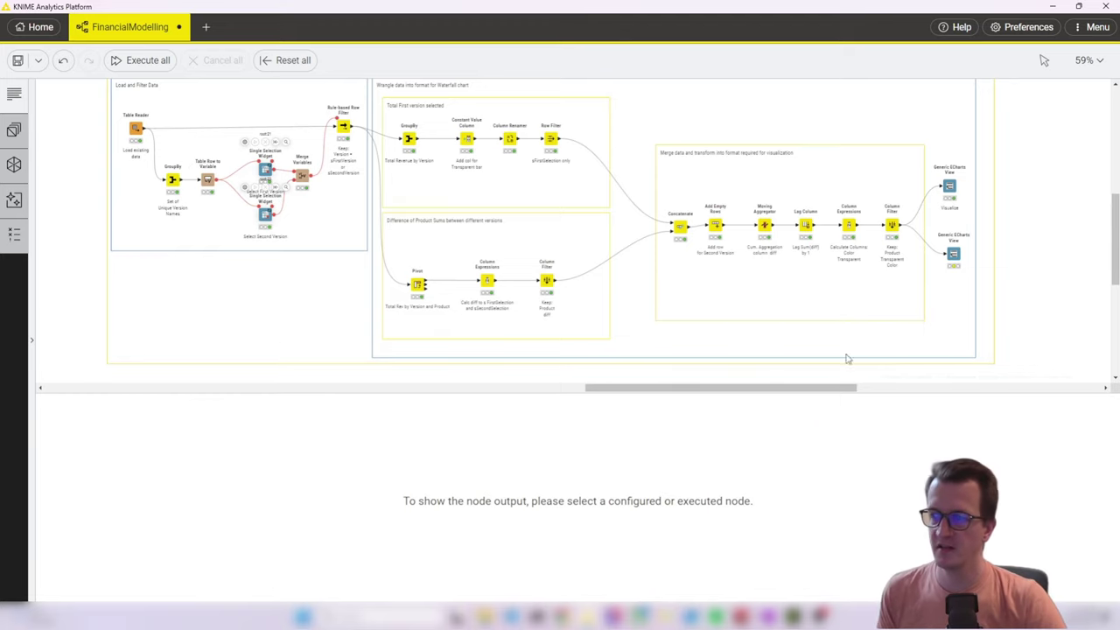
Check both version selectors' flow variables and delete the extra chart view node.
left_click(265, 171)
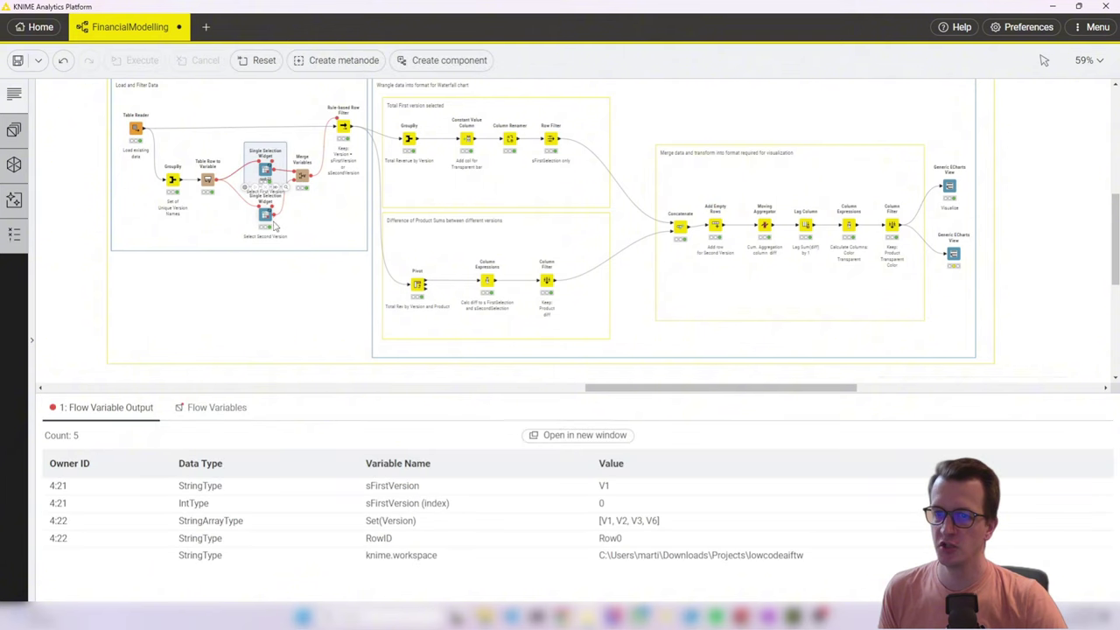
left_click(263, 190)
left_click(265, 169)
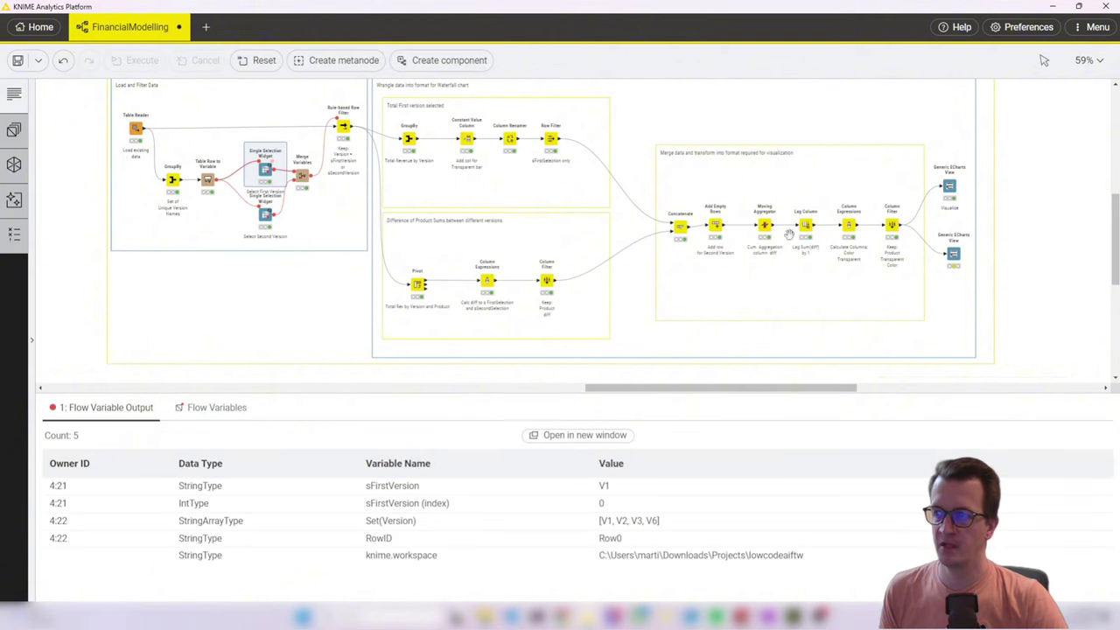
left_click(954, 253)
key("Delete")
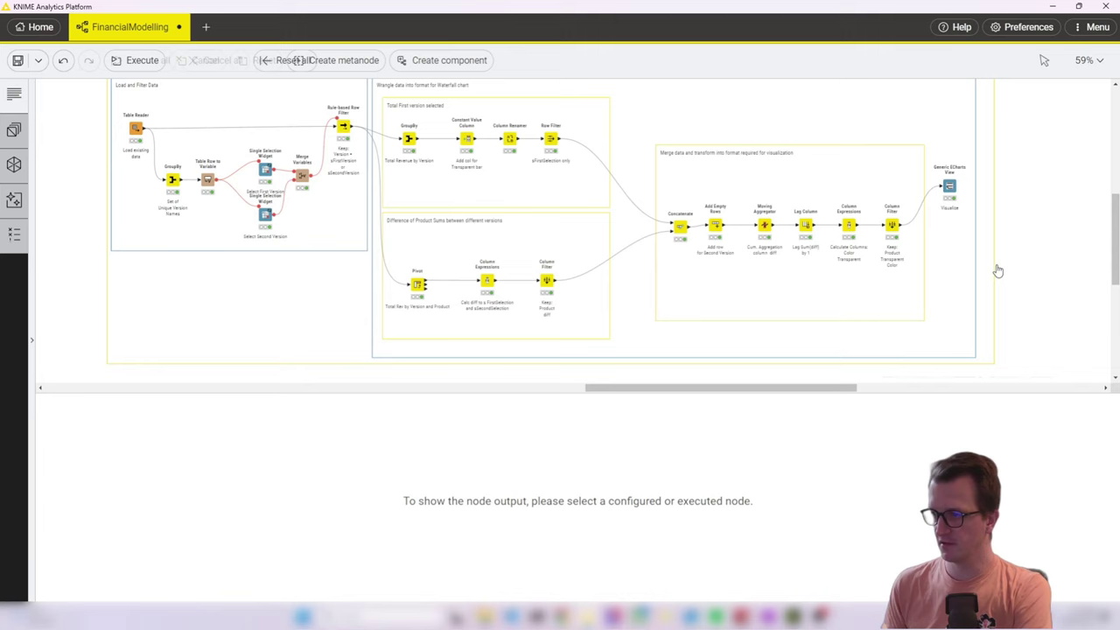
Wrap the whole Compare Plans section into a component named 'Data Viz'.
scroll(1036, 287, "down", 3)
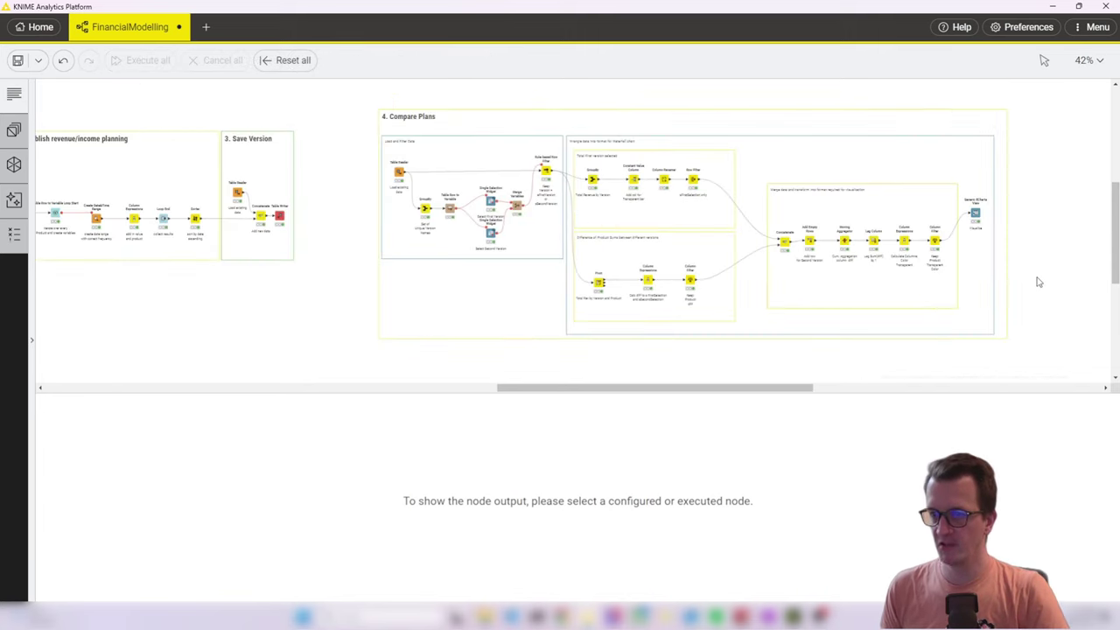
mouse_move(1026, 350)
left_mouse_down()
mouse_move(763, 187)
mouse_move(368, 103)
left_mouse_up()
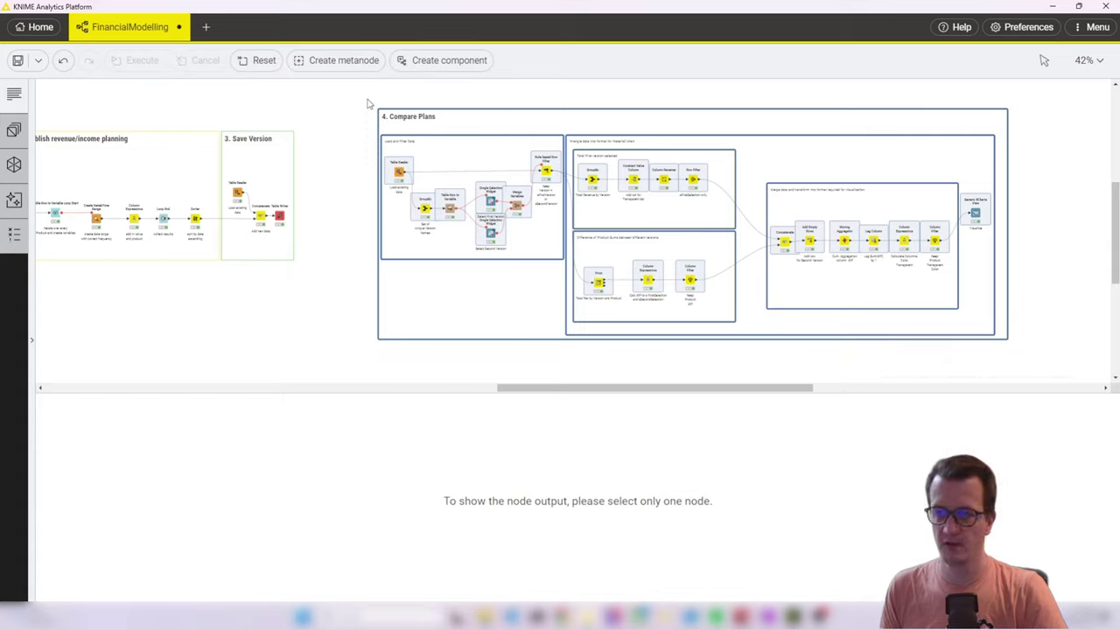
left_click(449, 61)
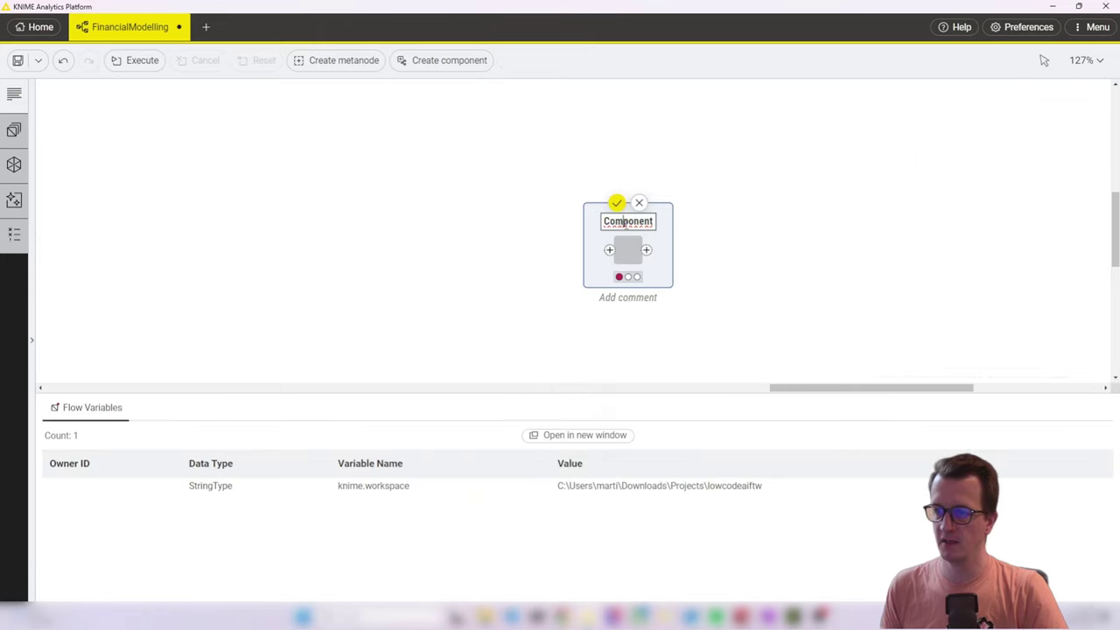
type("Data")
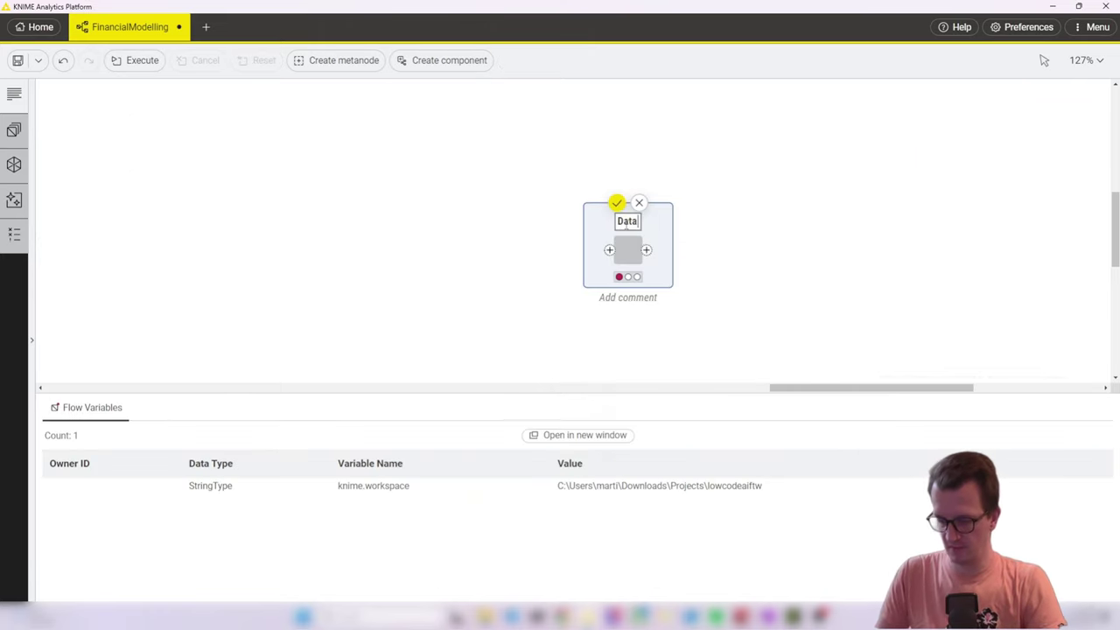
type(" Viz")
key("Return")
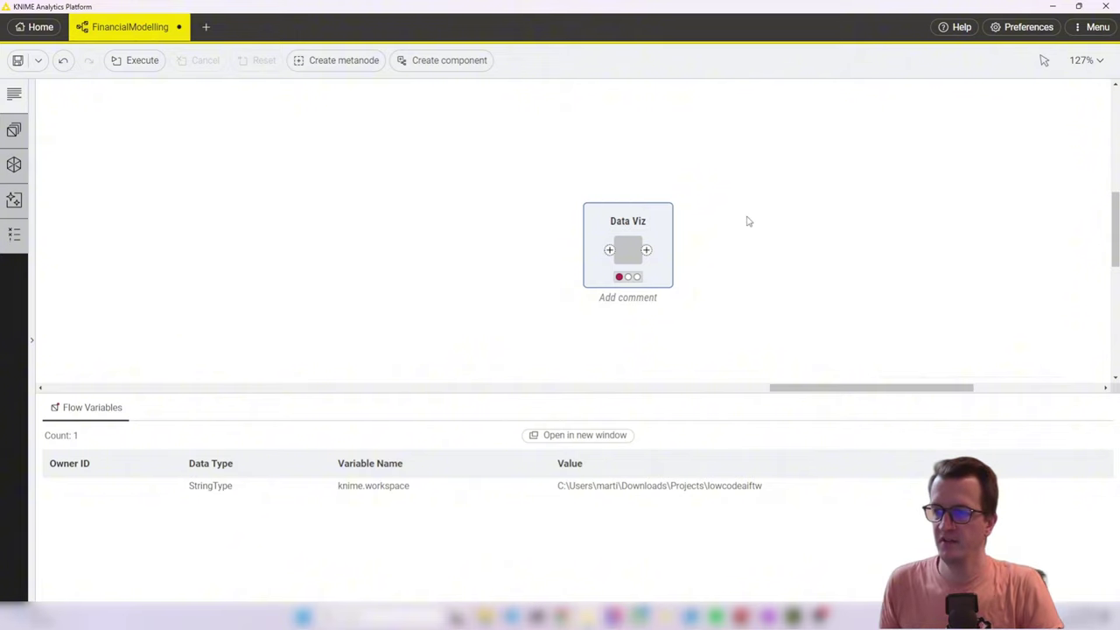
mouse_move(629, 253)
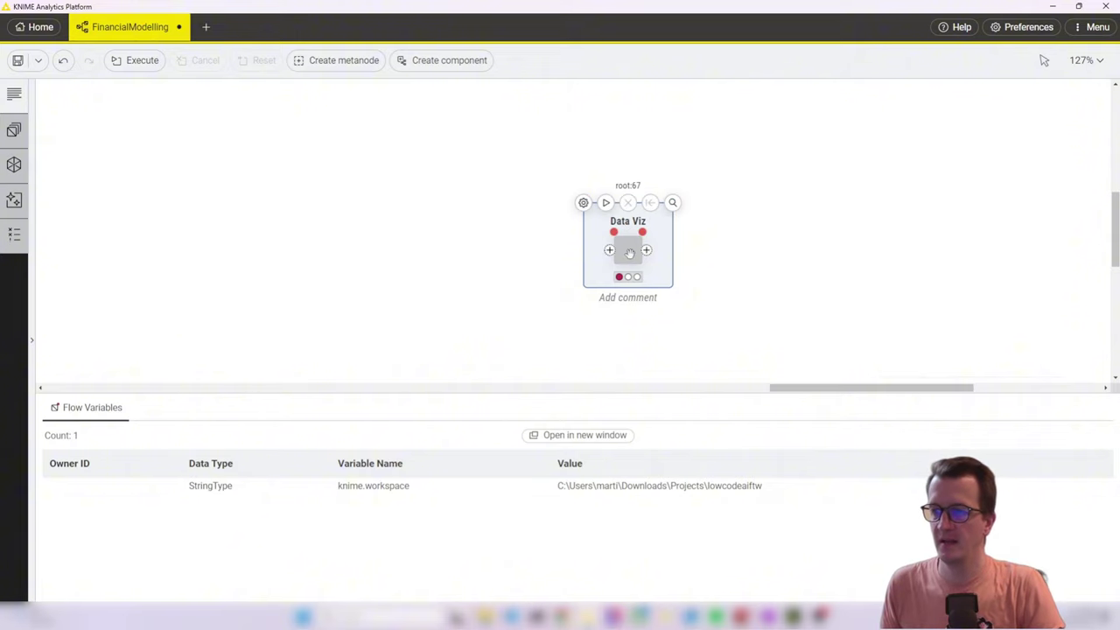
Run the Data Viz view, choose V3 and V6, and maximize the window.
left_click(672, 202)
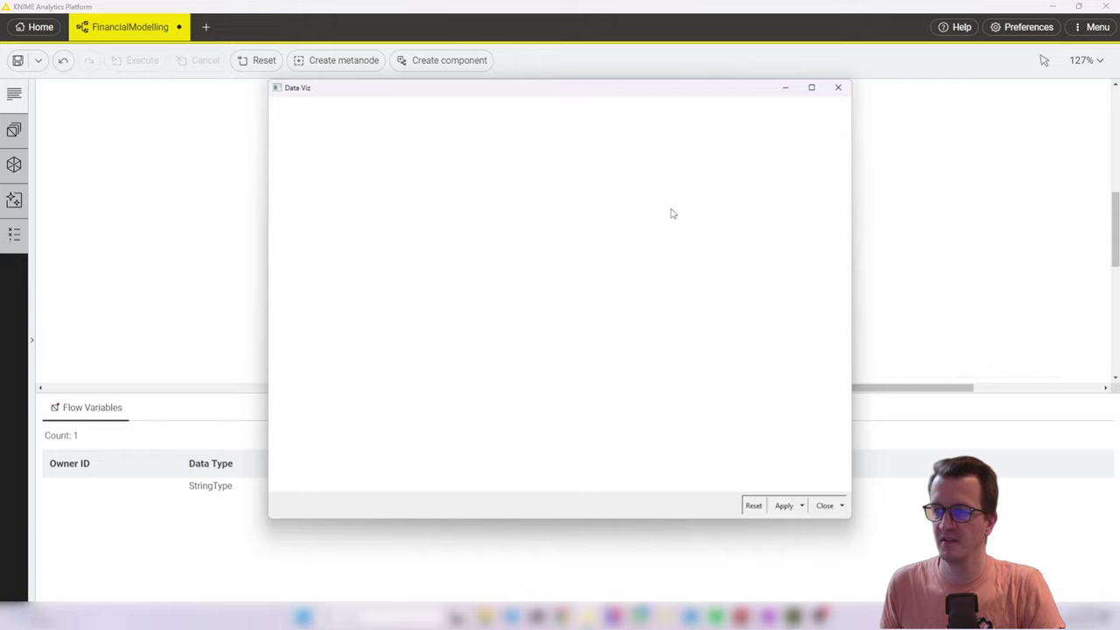
left_click(671, 138)
left_click(671, 187)
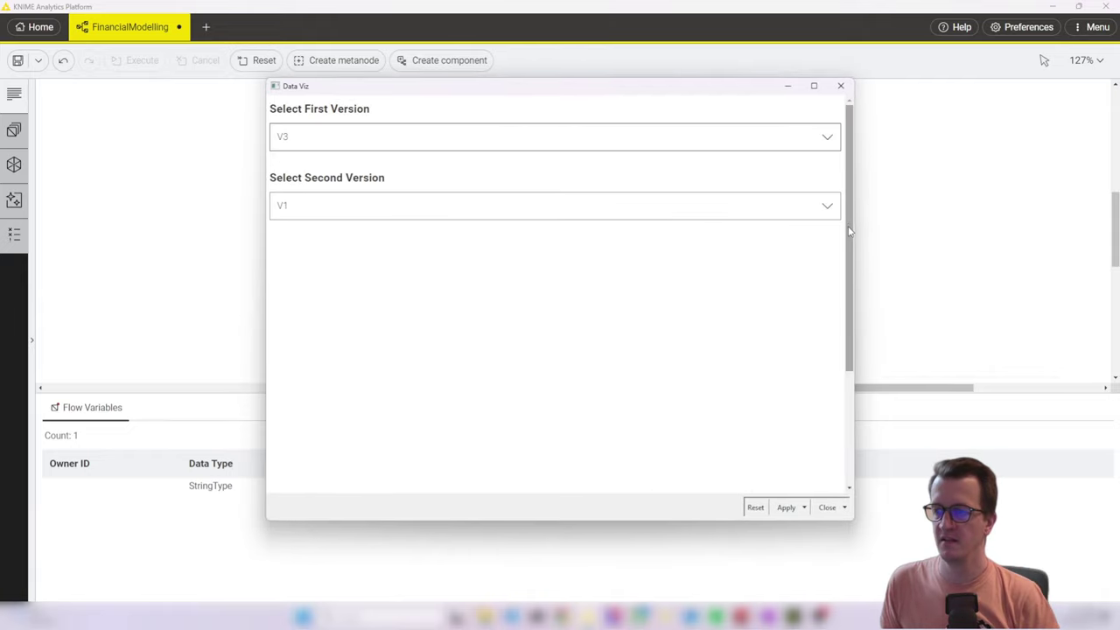
left_click_drag(849, 232, 845, 261)
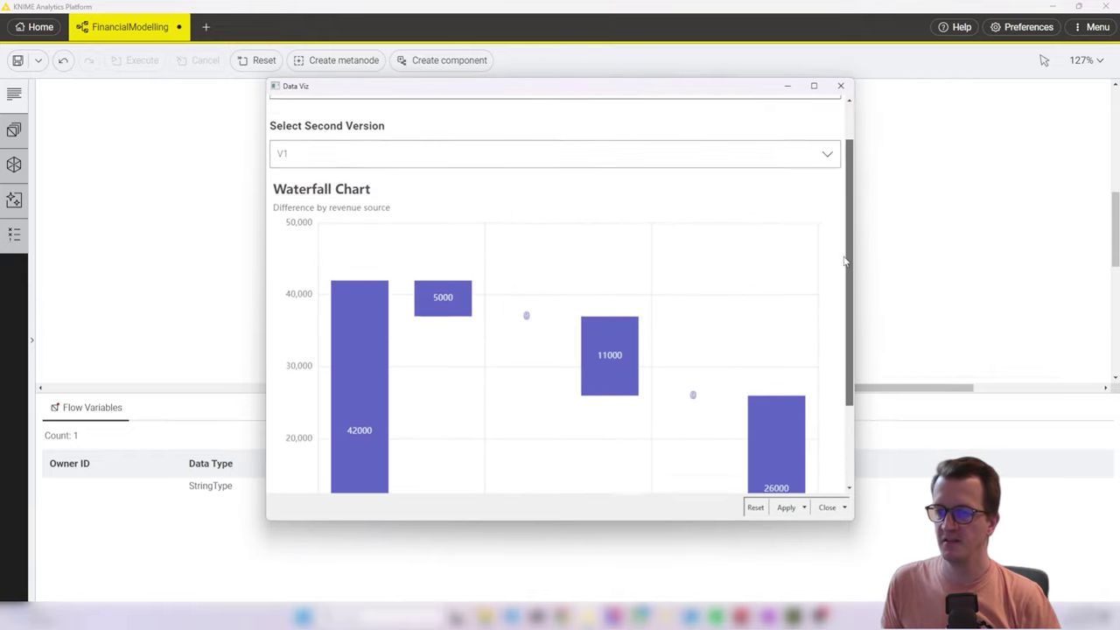
scroll(758, 212, "up", 1)
left_click(758, 212)
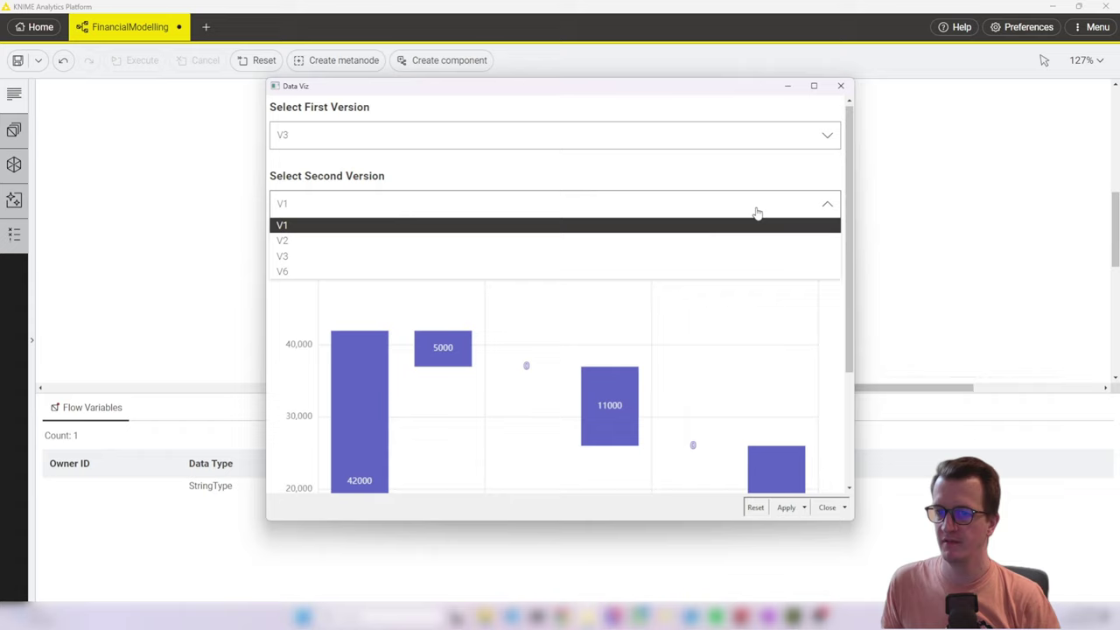
left_click(730, 281)
left_click_drag(849, 292, 861, 413)
left_click(814, 85)
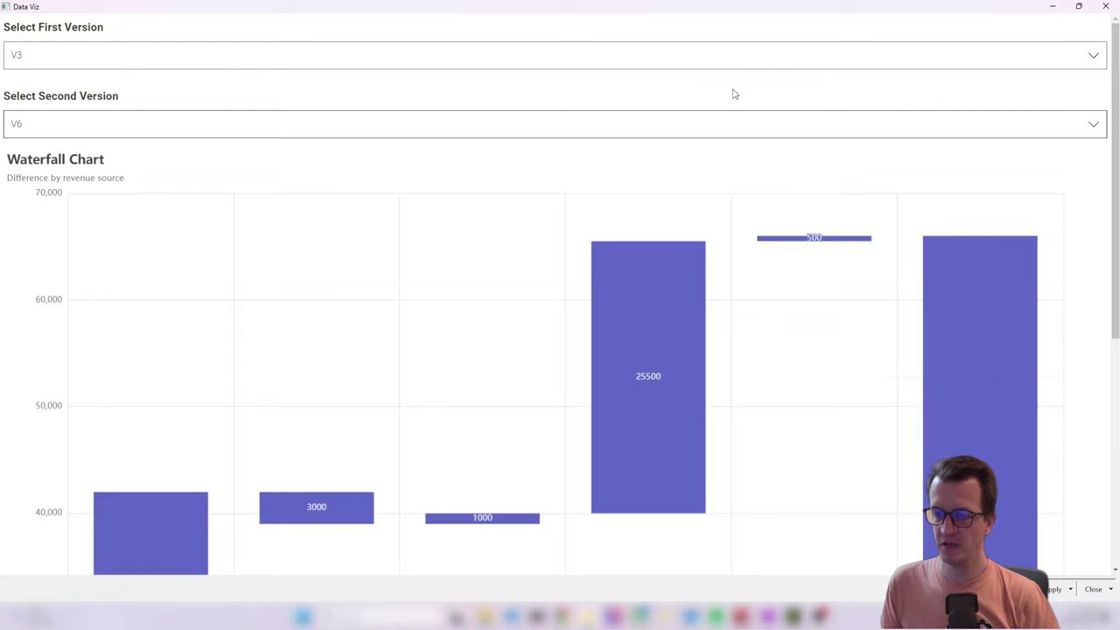
Review the V3-versus-V6 waterfall, then close the view and discard the changes.
scroll(919, 253, "down", 5)
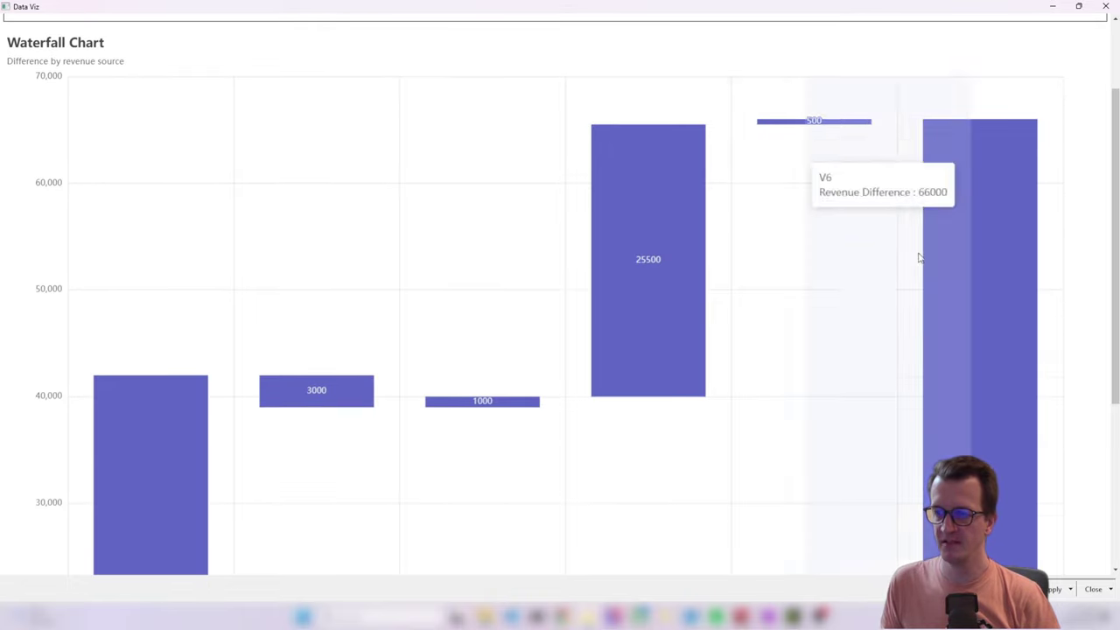
scroll(761, 313, "up", 5)
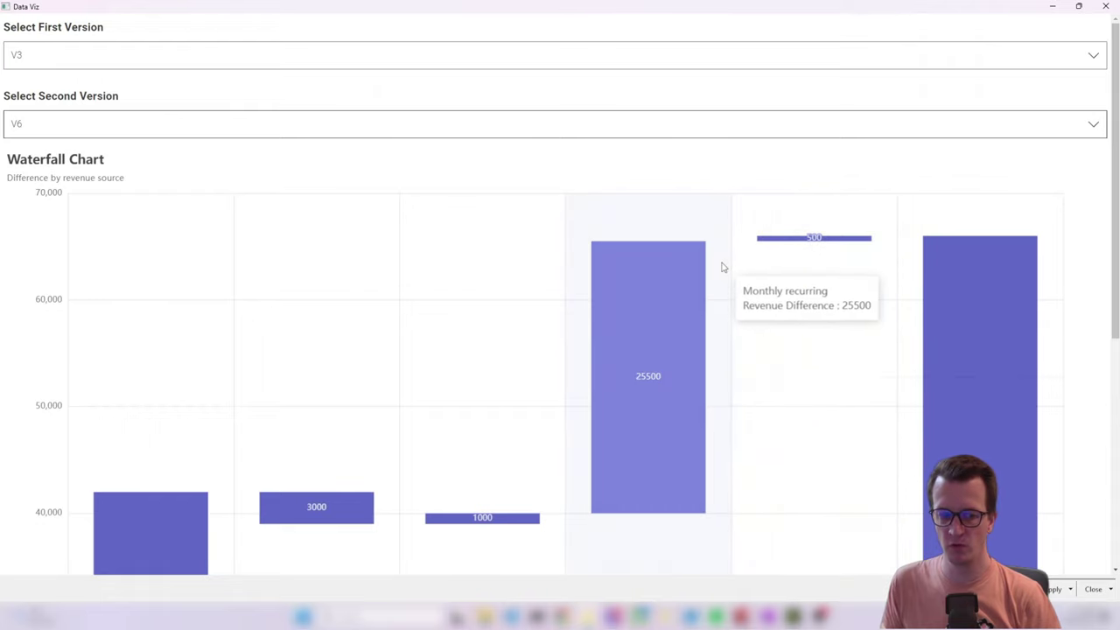
left_click(1106, 6)
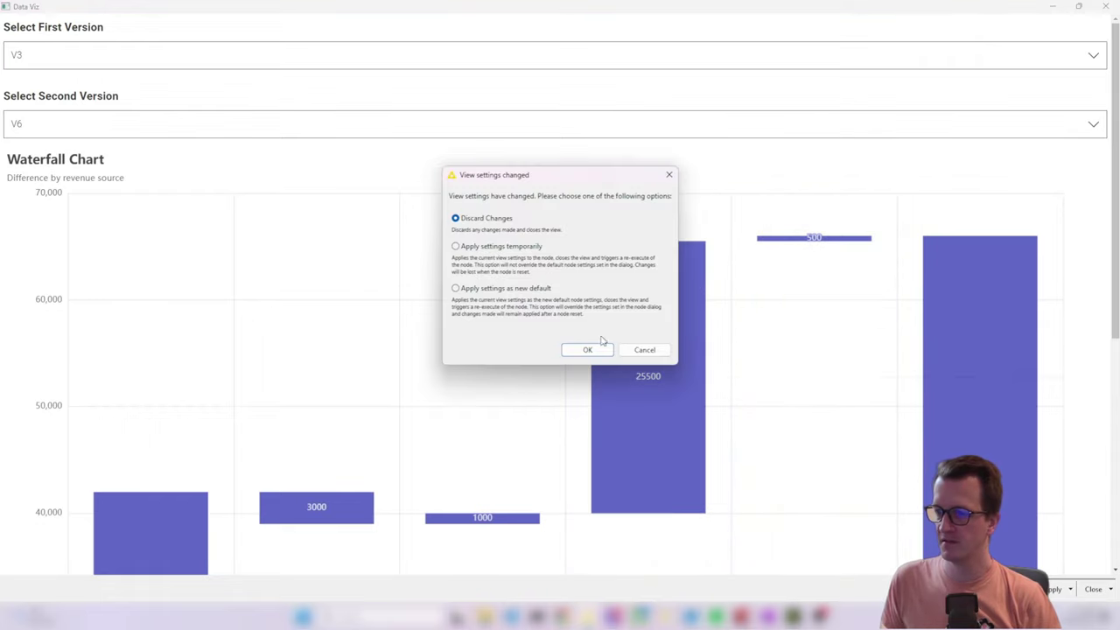
left_click(592, 351)
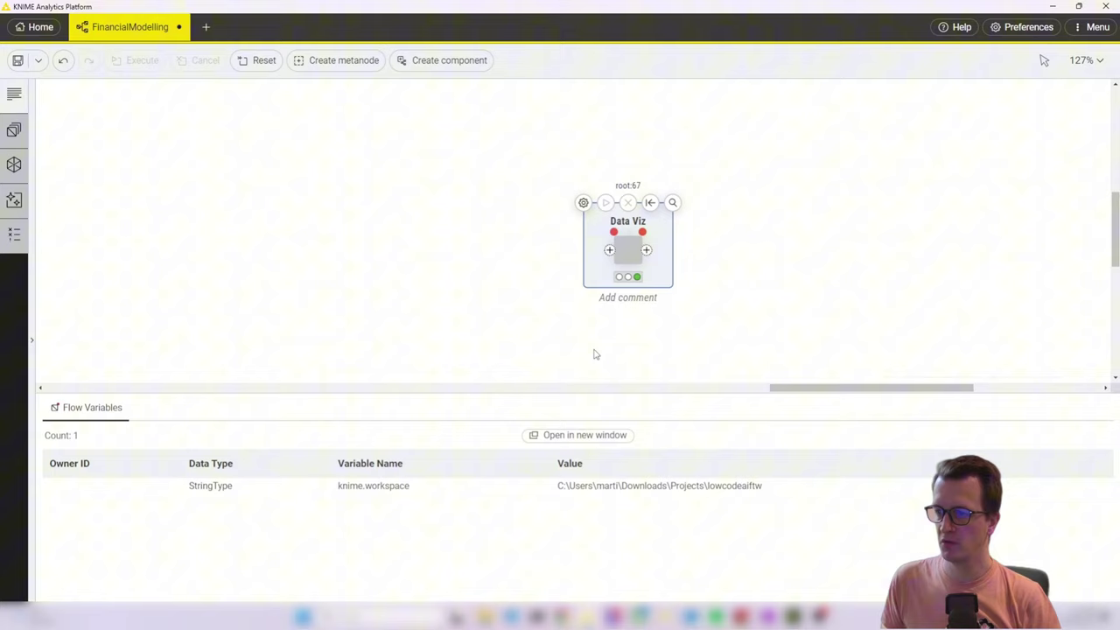
Open the Data Viz component and its layout editor showing the stacked selectors and chart.
right_click(628, 253)
mouse_move(734, 484)
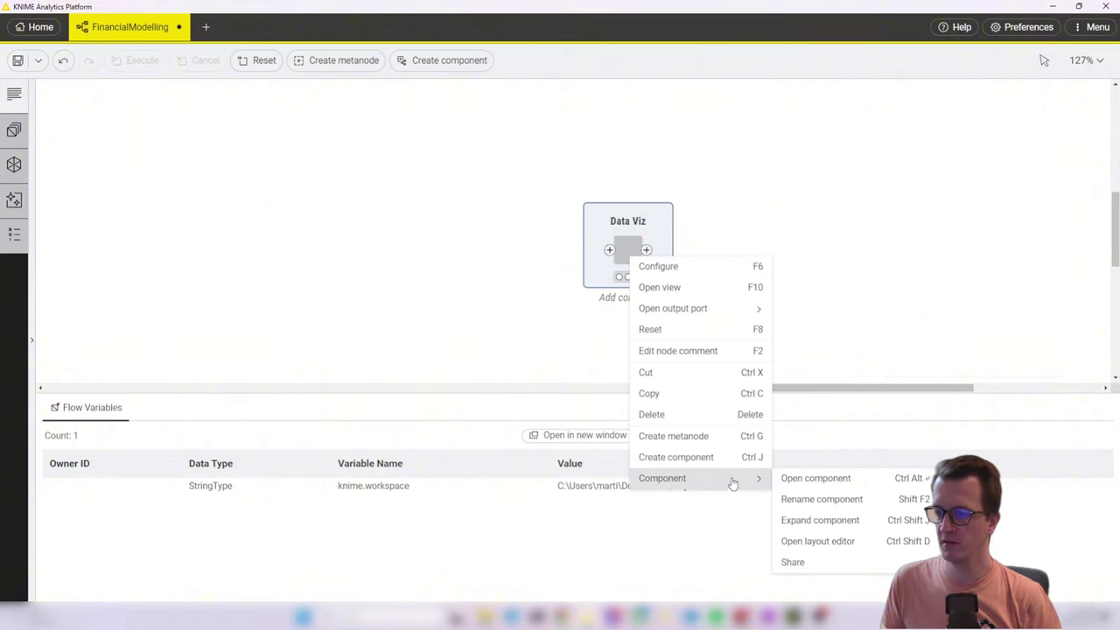
left_click(823, 479)
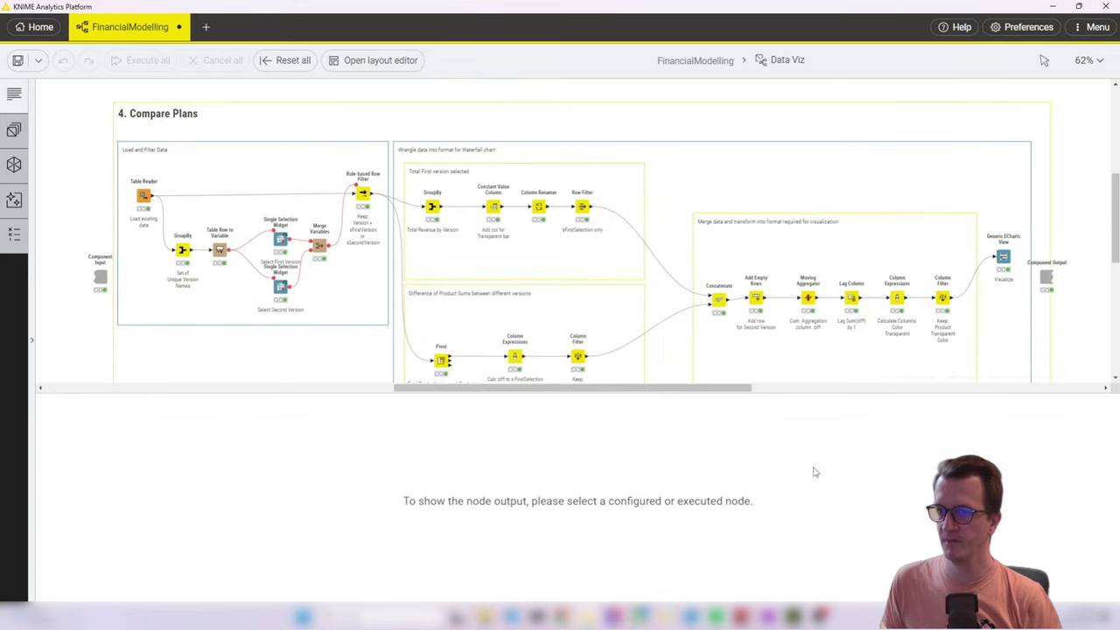
left_click(368, 62)
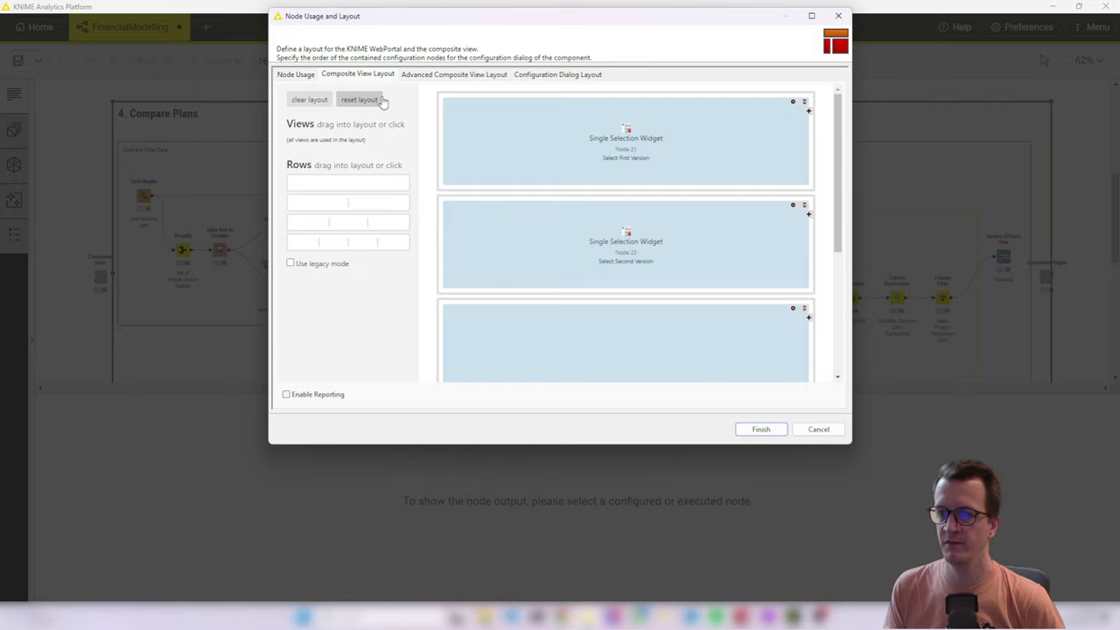
Rebuild the layout with both version selectors in a two-column row above the ECharts chart.
left_click(308, 100)
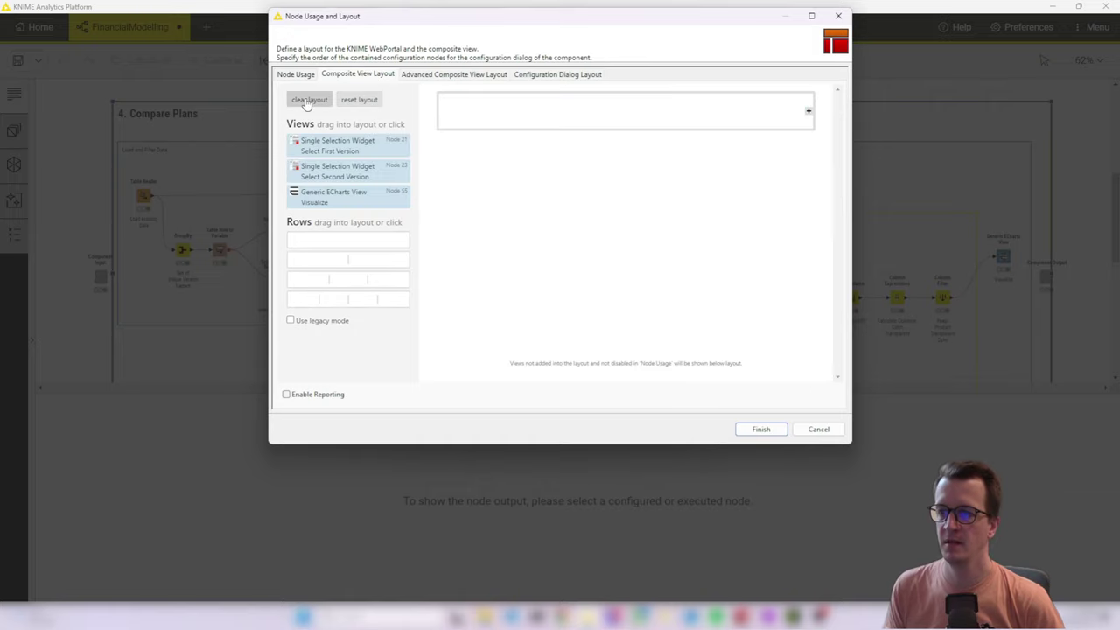
left_click(370, 204)
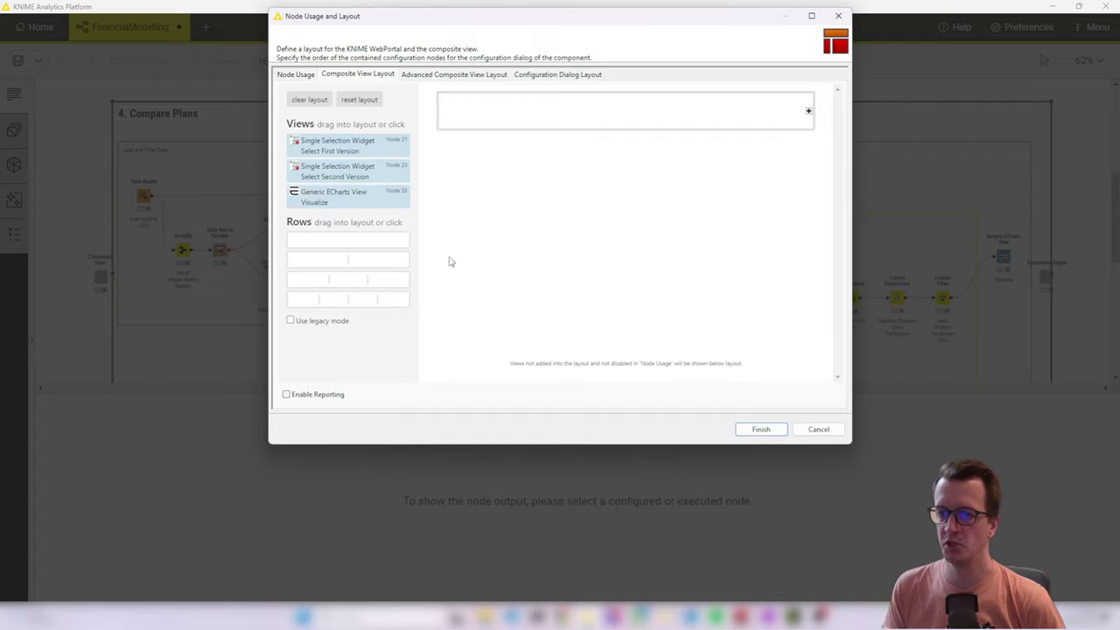
left_click_drag(342, 261, 586, 115)
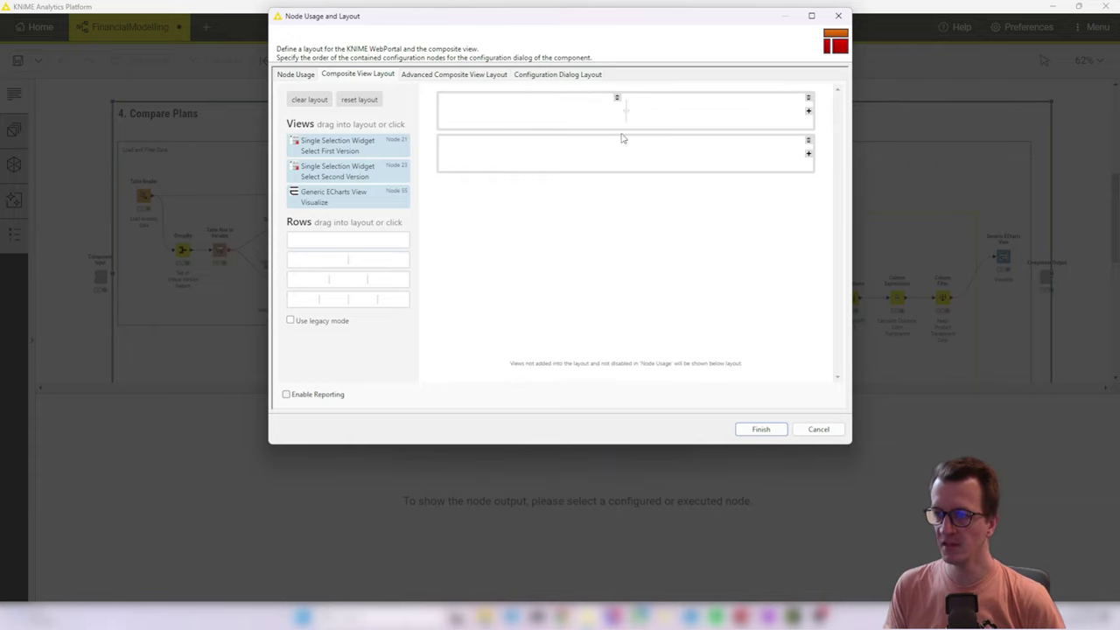
left_click_drag(355, 151, 513, 118)
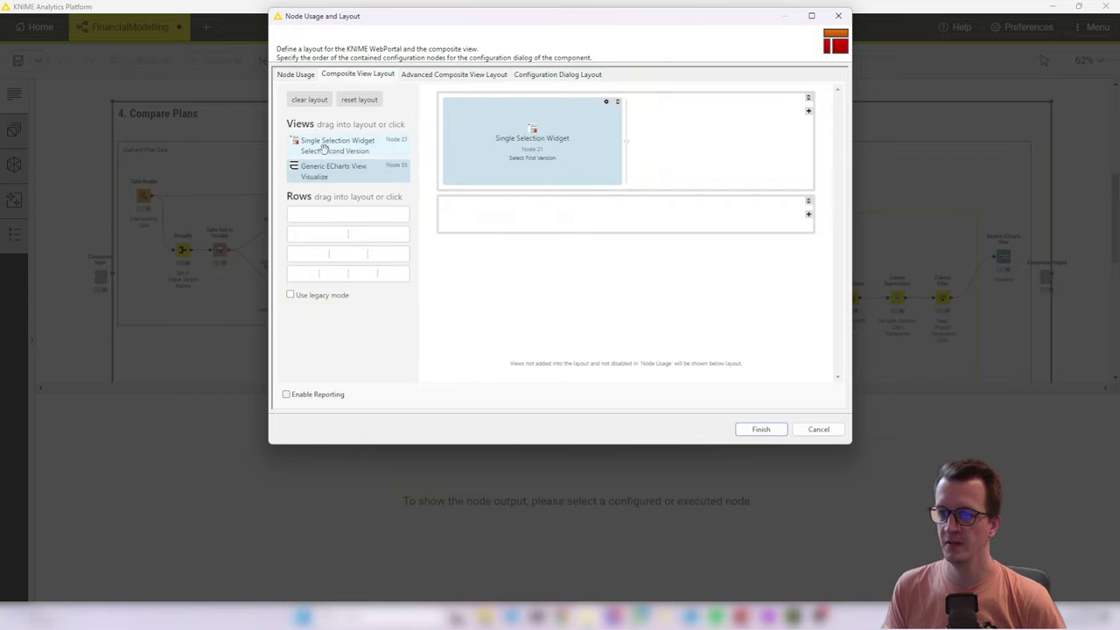
left_click_drag(324, 147, 678, 152)
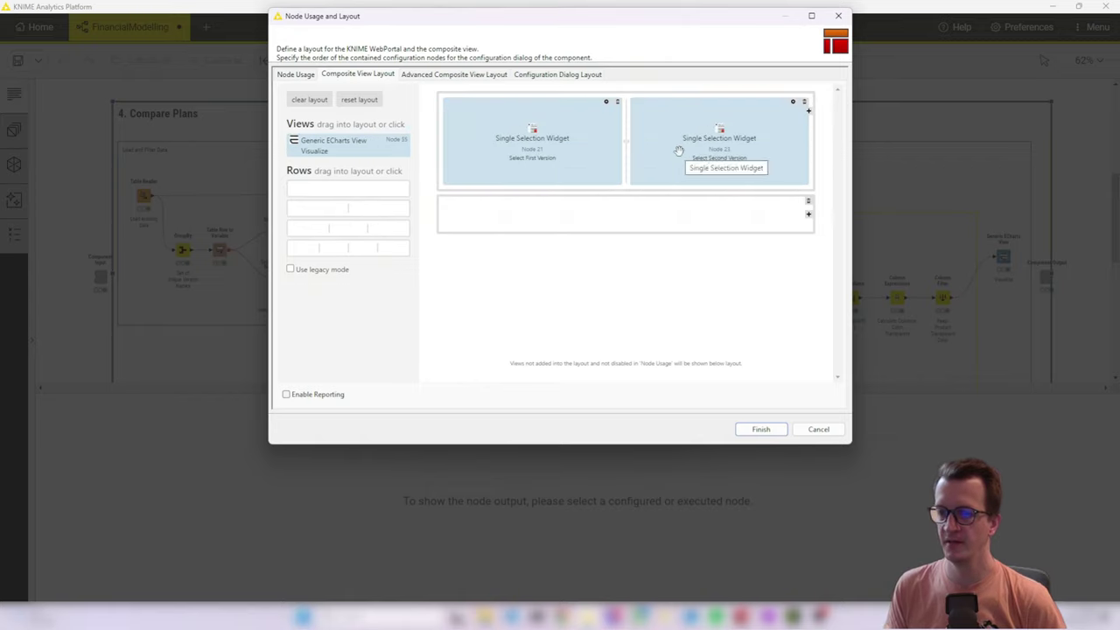
left_click_drag(333, 143, 605, 228)
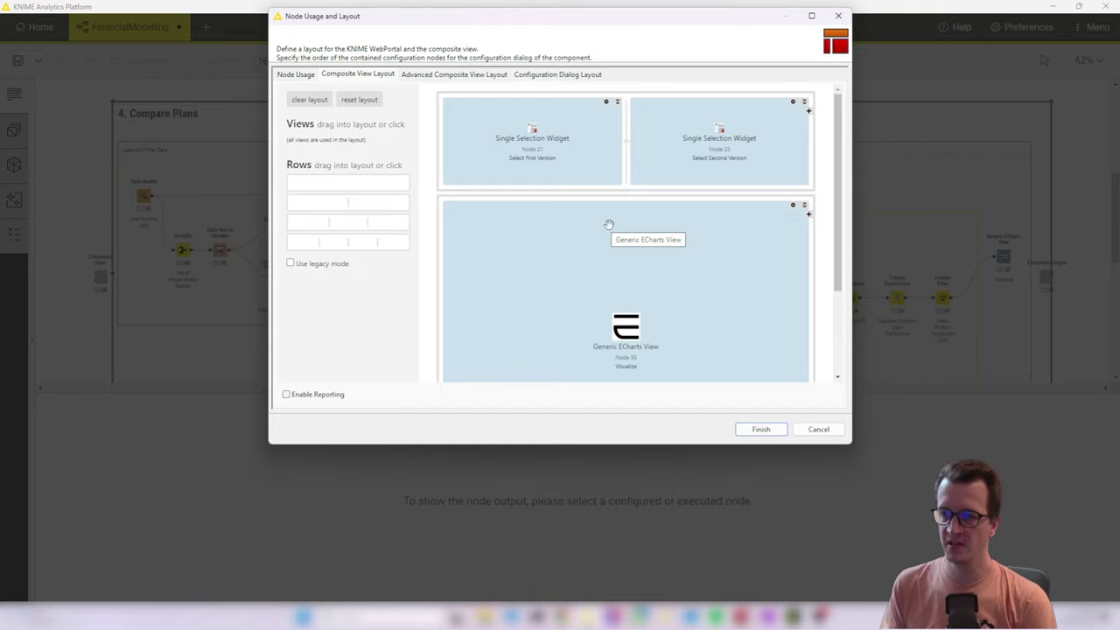
Set the ECharts chart to auto height with 300 px minimum and 500 px maximum, then finish.
left_click(793, 207)
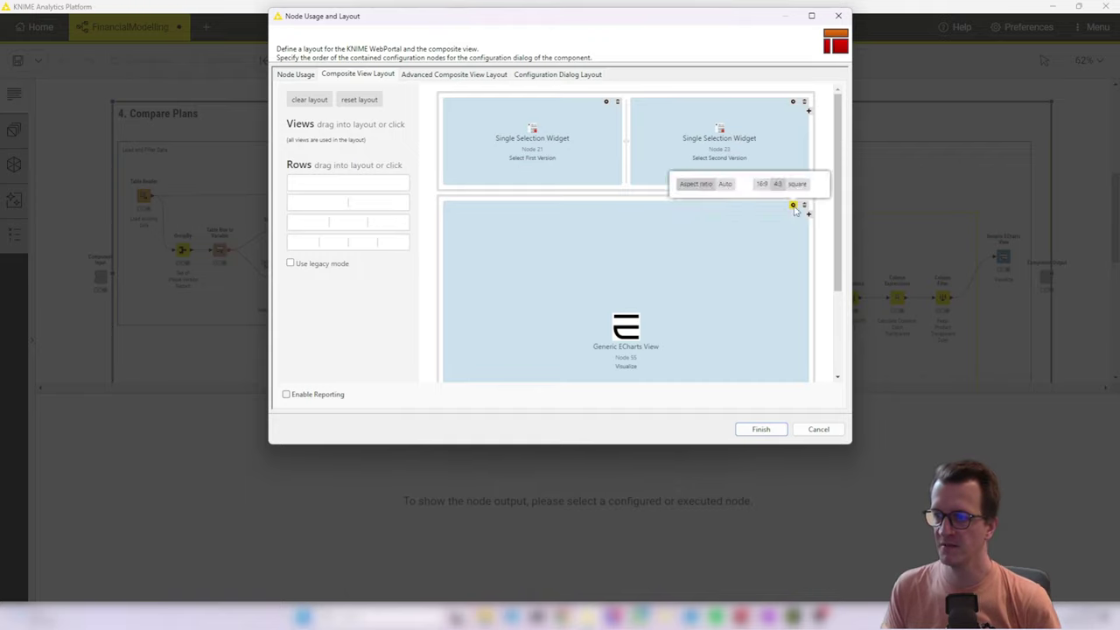
left_click(725, 188)
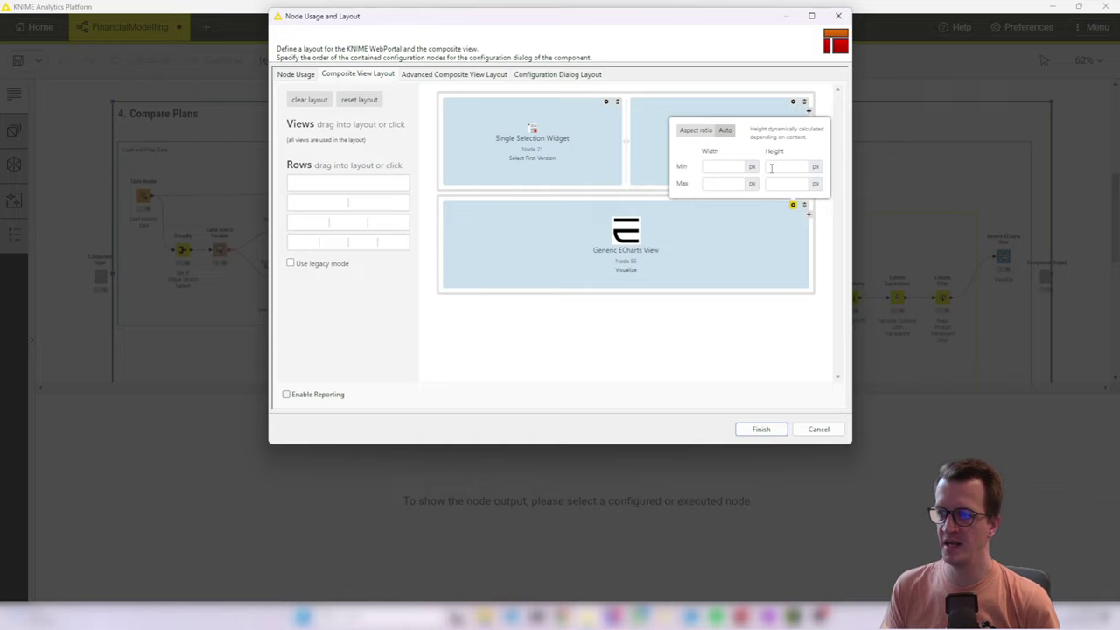
left_click(785, 167)
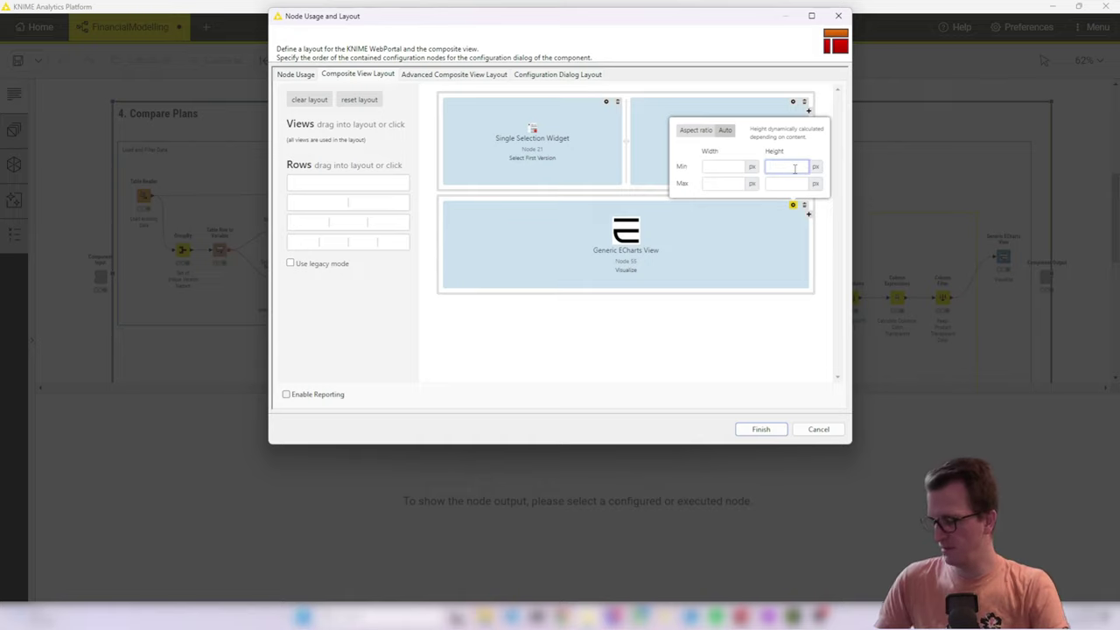
type("300")
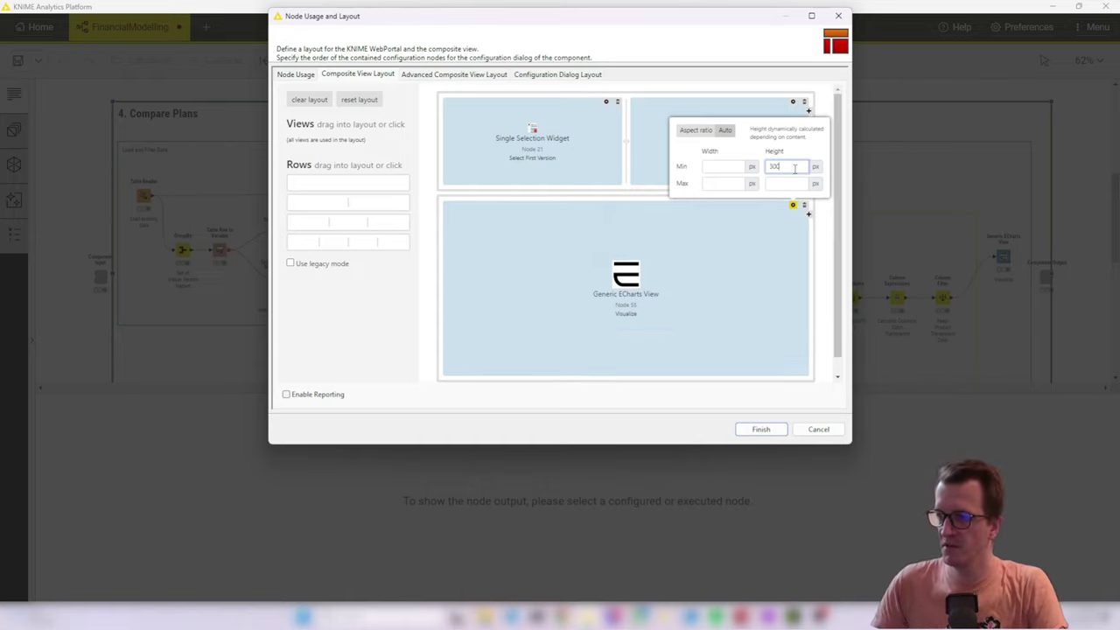
key("Tab")
key("Tab")
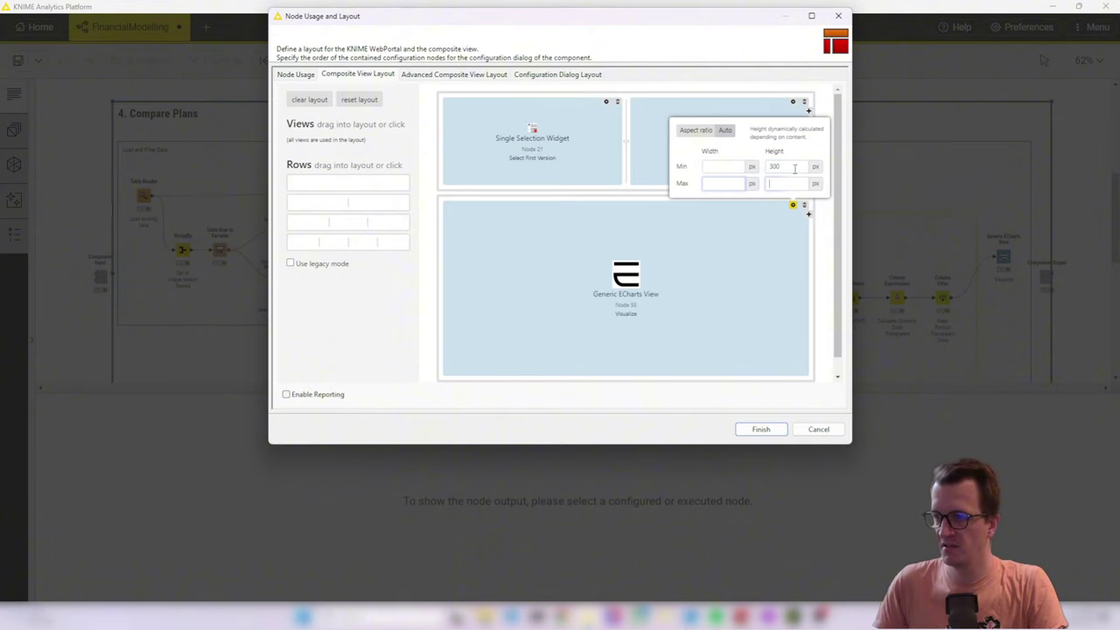
type("500")
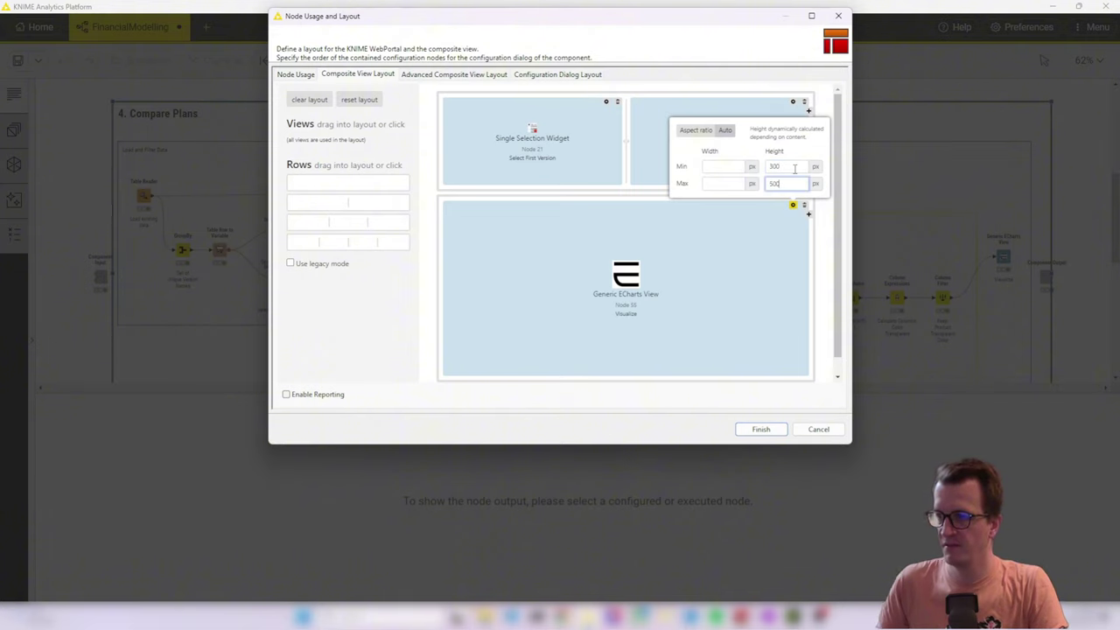
left_click(761, 429)
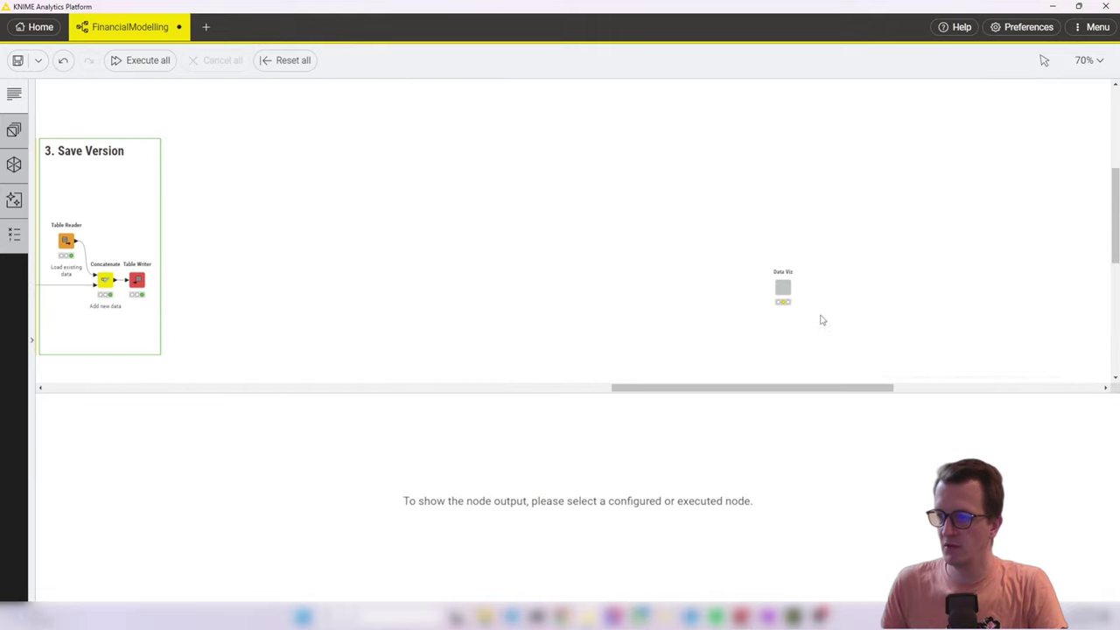
Preview the Data Viz waterfall chart in a maximized view, then close it.
left_click(797, 281)
left_click(808, 262)
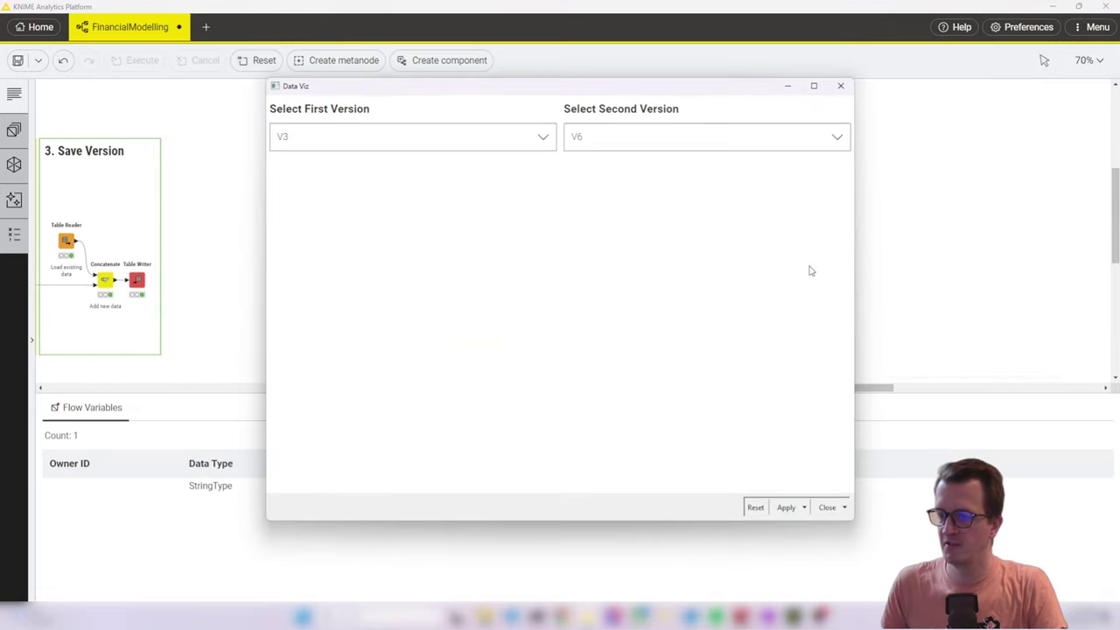
left_click(814, 85)
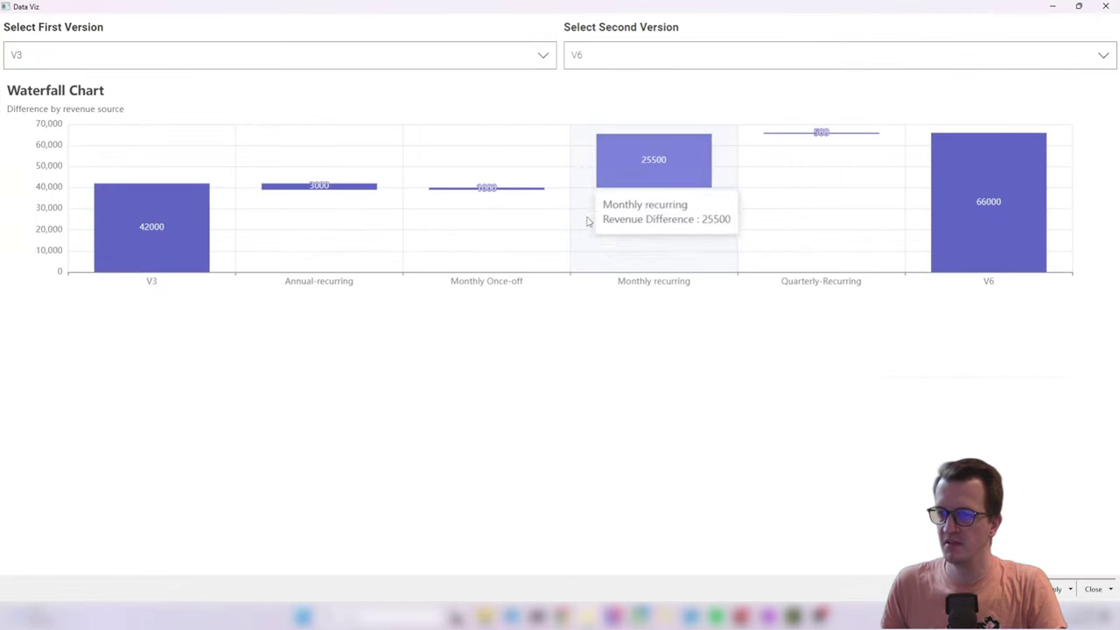
left_click(1107, 6)
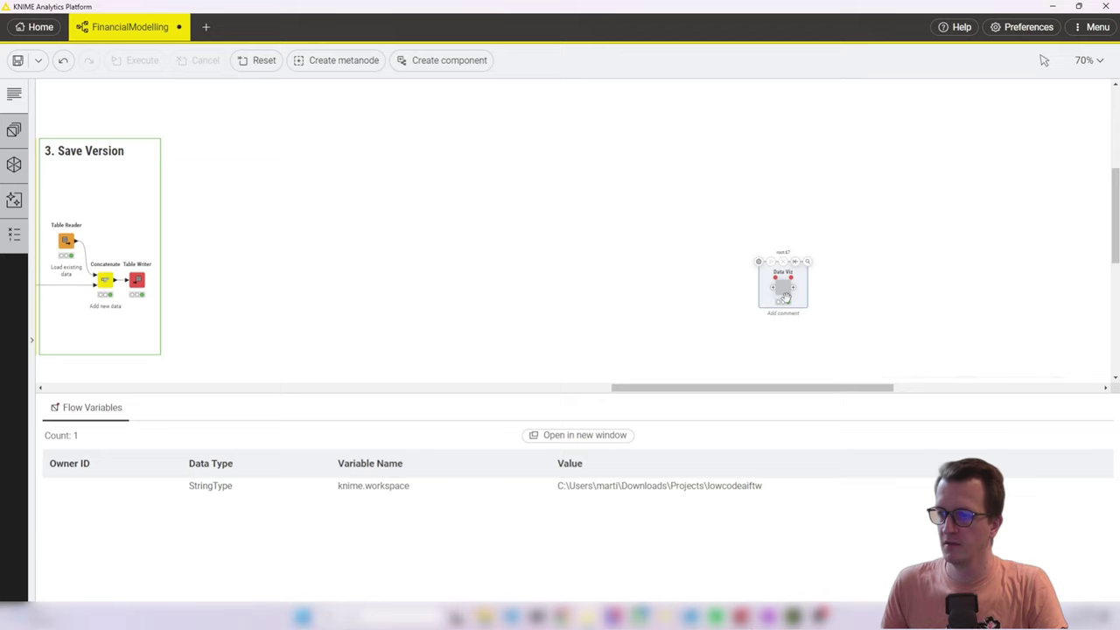
Change the chart's height range to 500–700 px and return to the main FinancialModelling workflow.
right_click(788, 298)
mouse_move(869, 527)
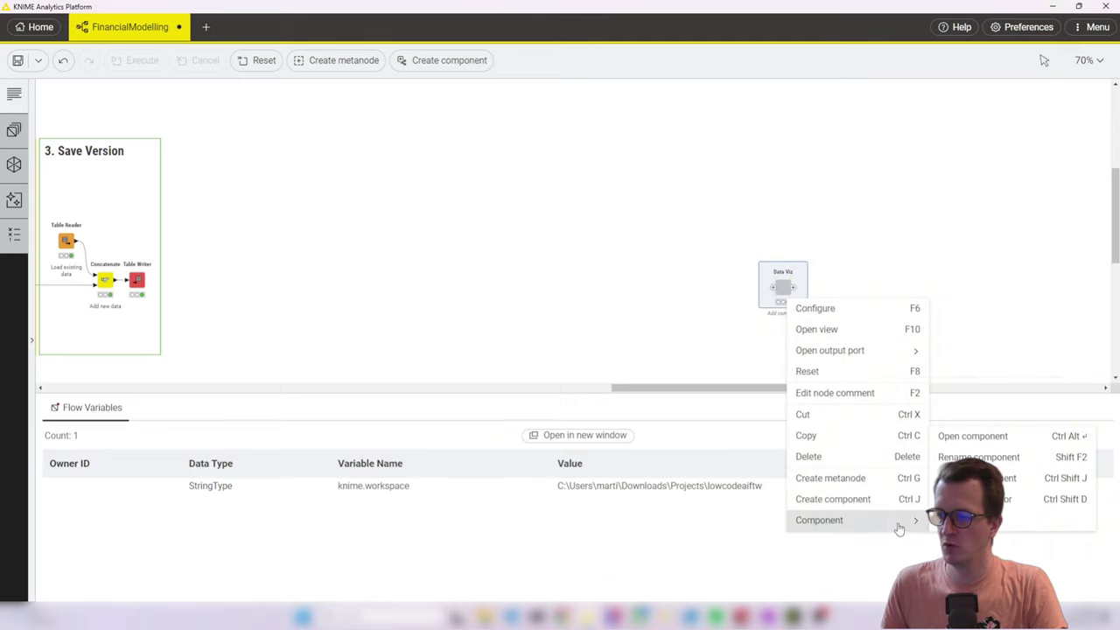
left_click(972, 436)
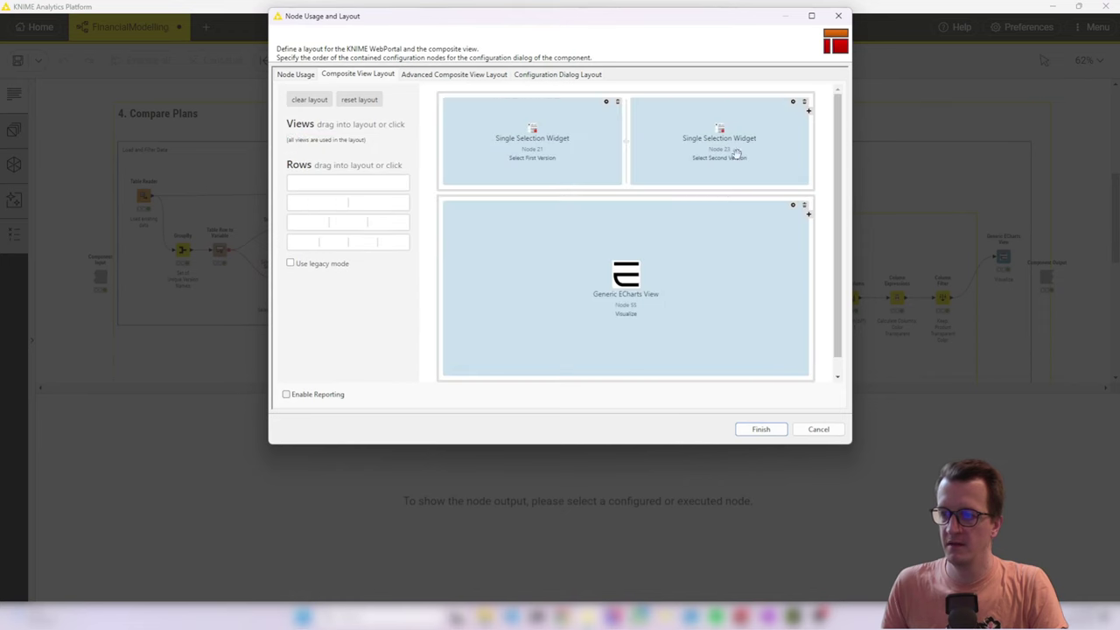
left_click(793, 204)
double_click(796, 170)
type("500")
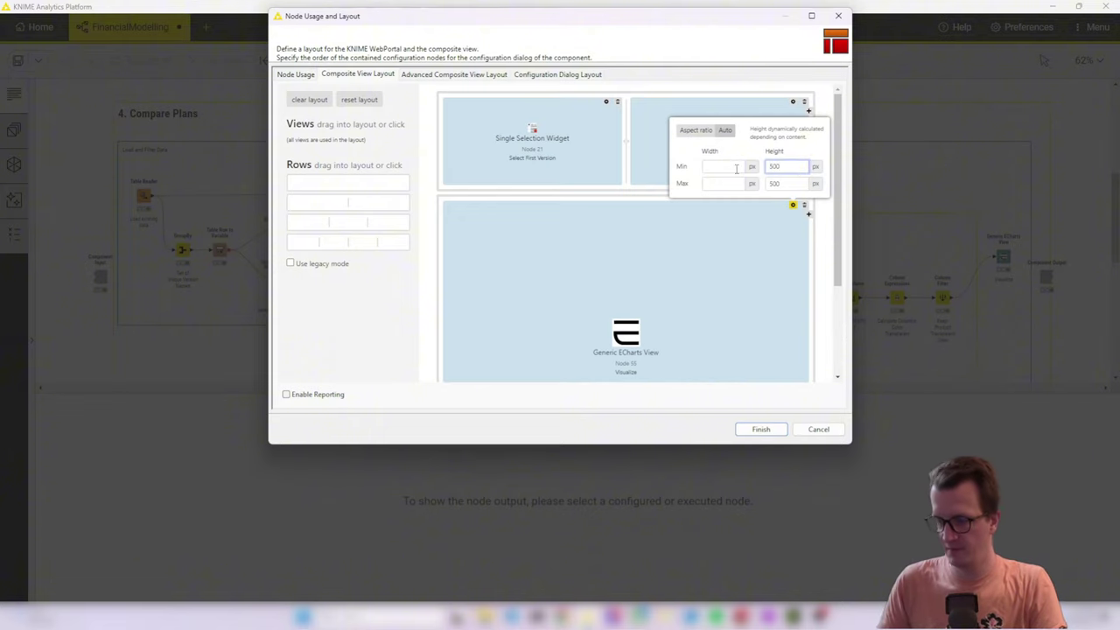
key("Tab")
key("Tab")
type("700")
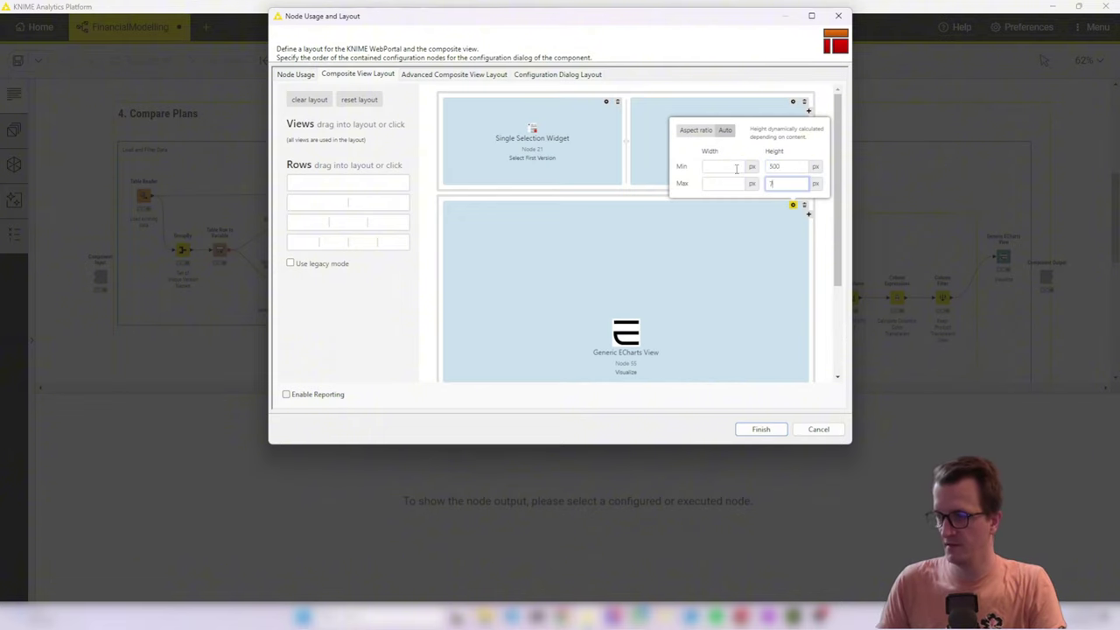
left_click(766, 429)
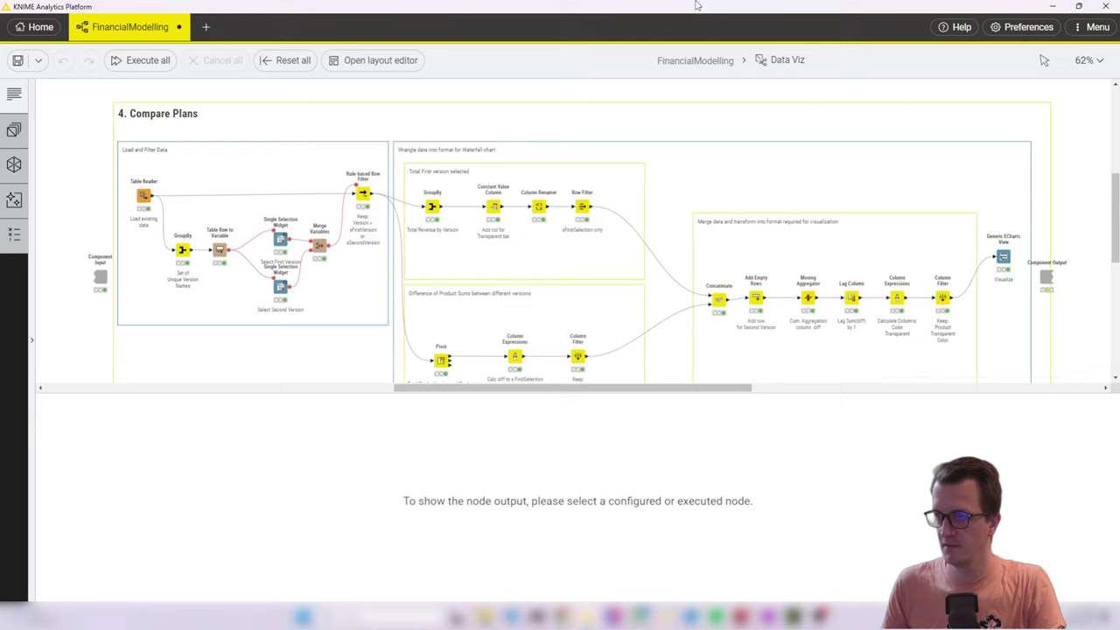
left_click(691, 66)
View the enlarged waterfall with V1 as first version against V6, then close and confirm.
left_click(773, 281)
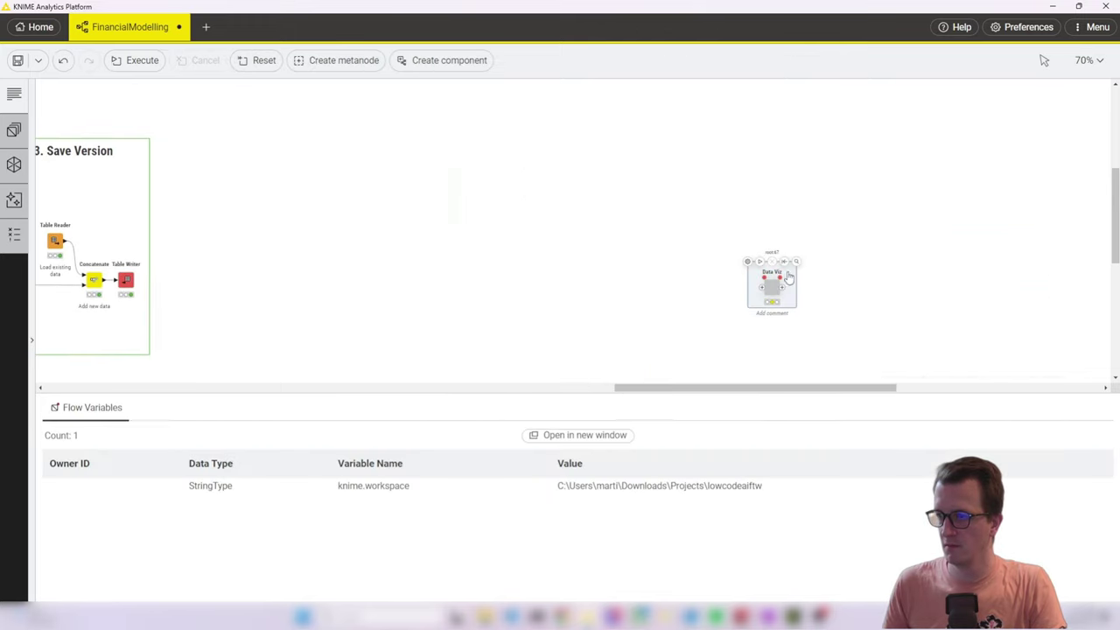
left_click(796, 262)
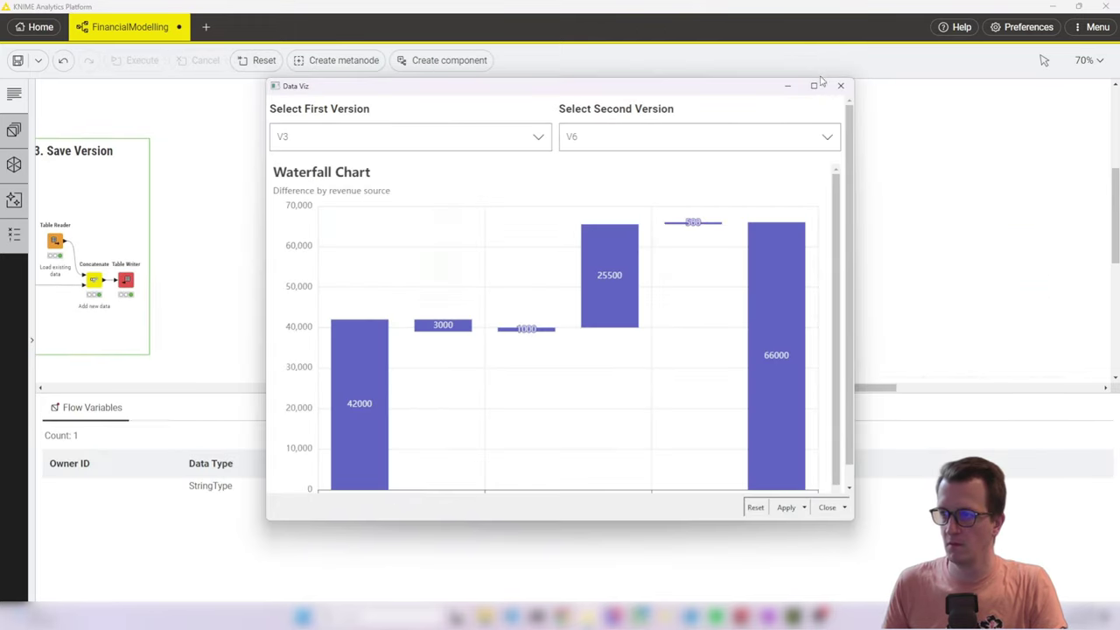
left_click(813, 85)
mouse_move(692, 247)
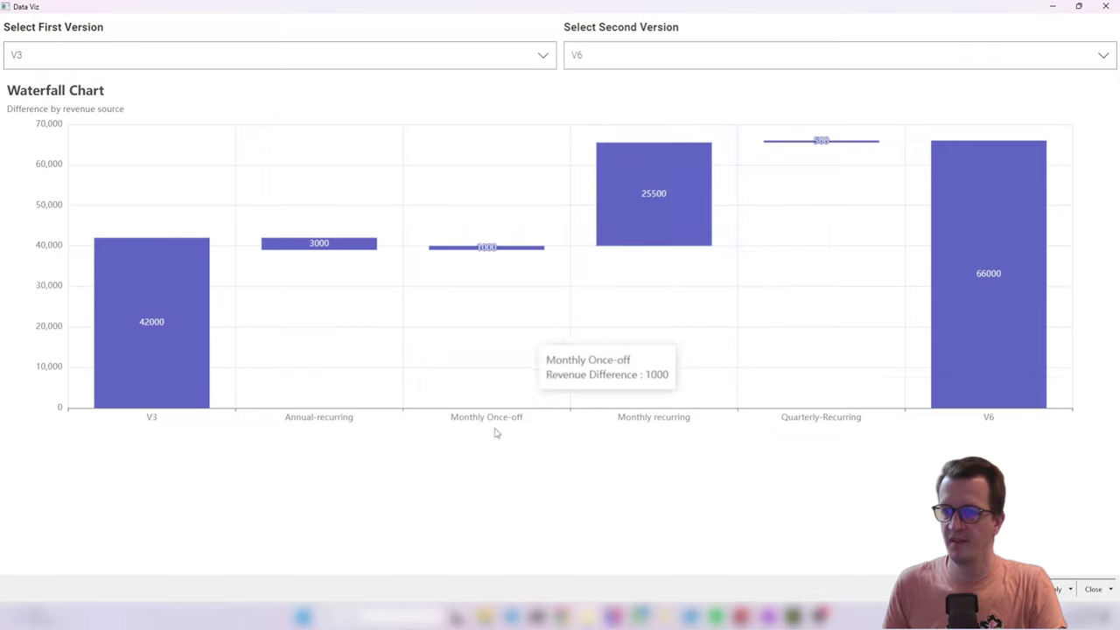
left_click(390, 60)
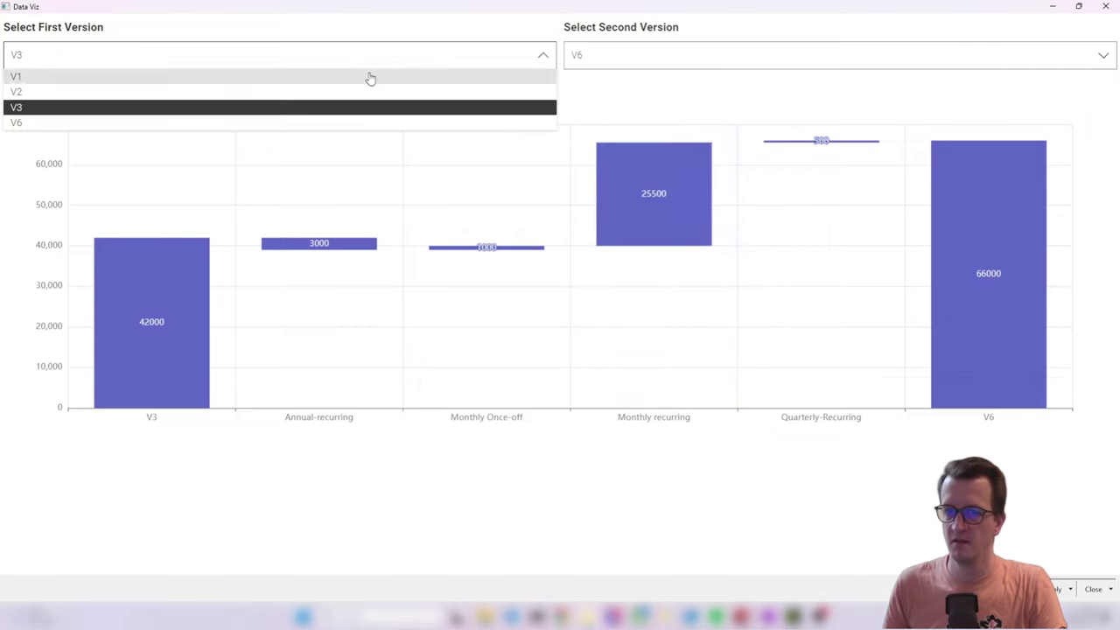
left_click(370, 76)
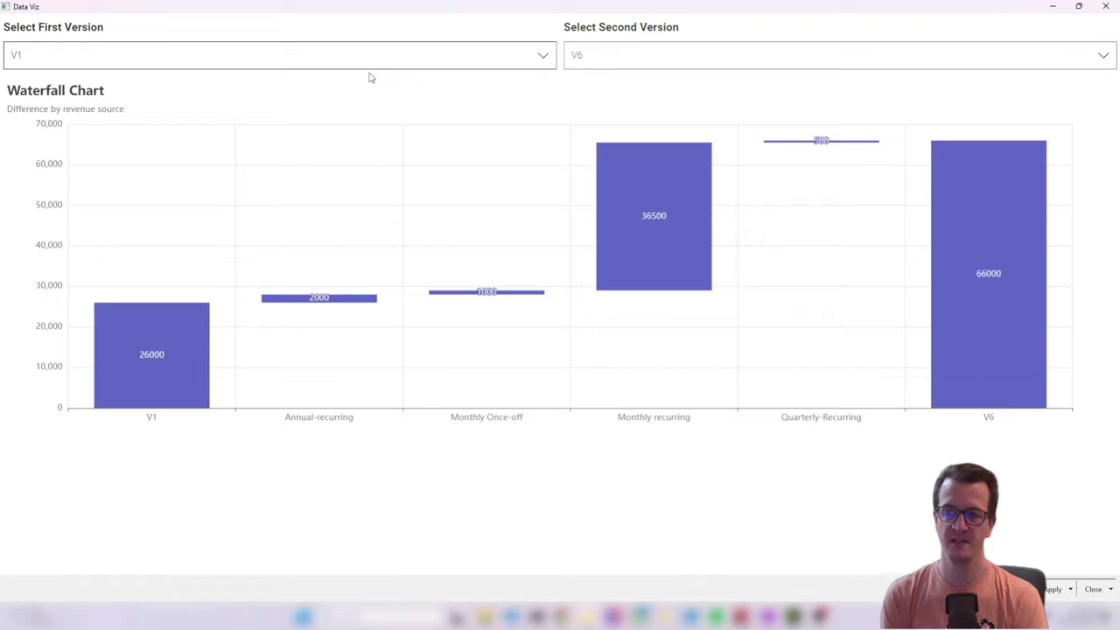
left_click(1105, 7)
left_click(586, 350)
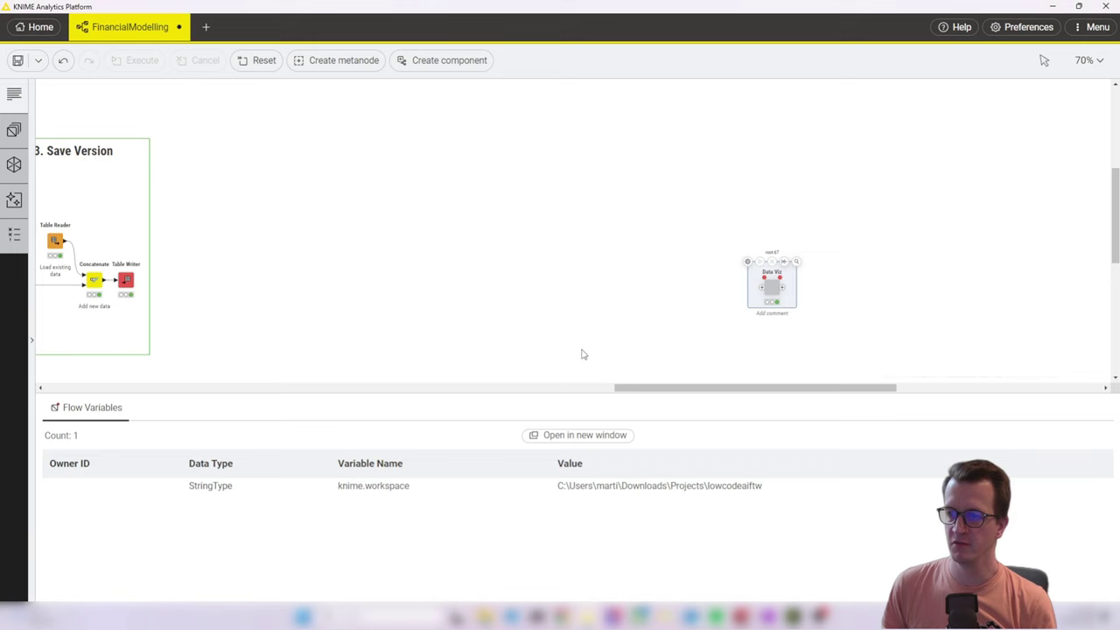
Open the Data Viz component via Component > Open component to see its inner workflow.
right_click(777, 296)
mouse_move(805, 518)
left_click(963, 503)
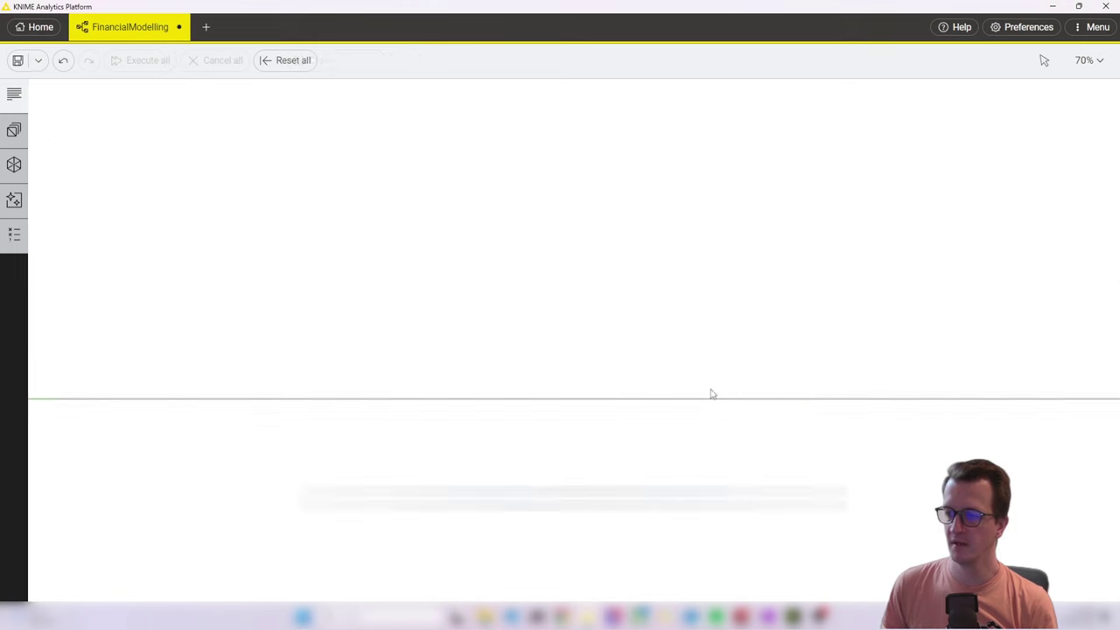